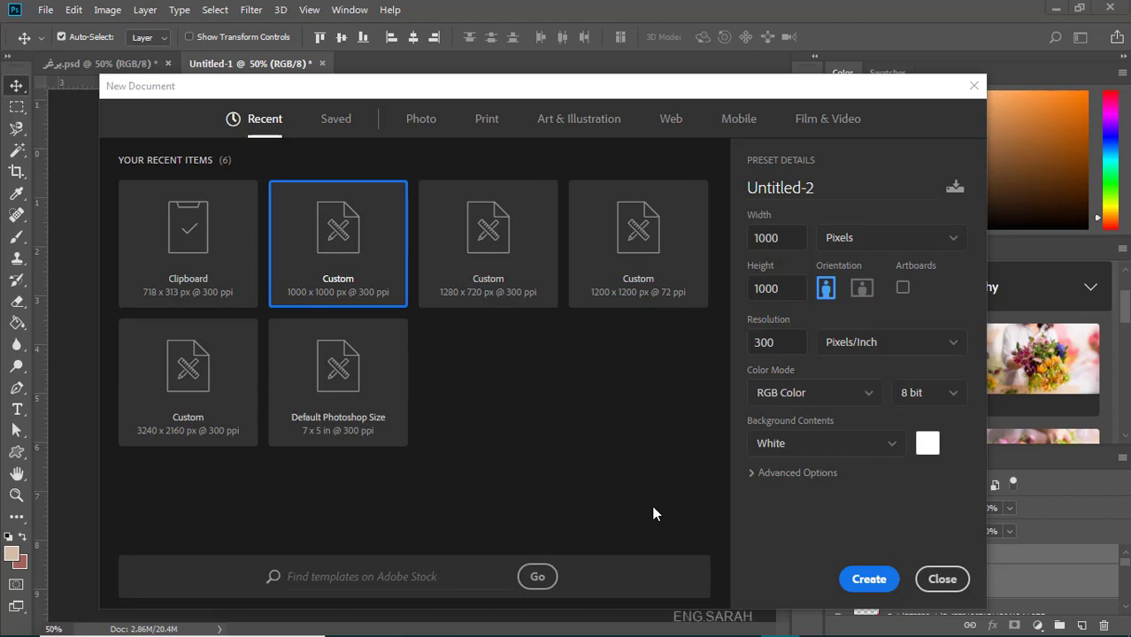
Create a new 1000×1000 px canvas at 72 ppi
left_click(752, 239)
left_click(777, 289)
left_click(754, 344)
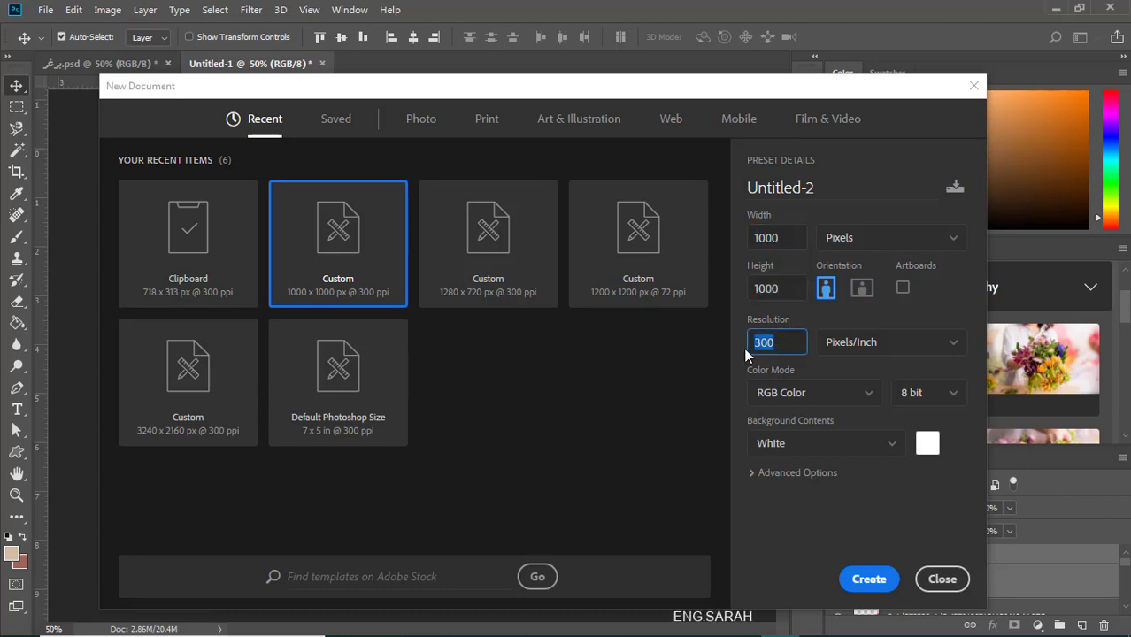
type("72")
left_click(866, 580)
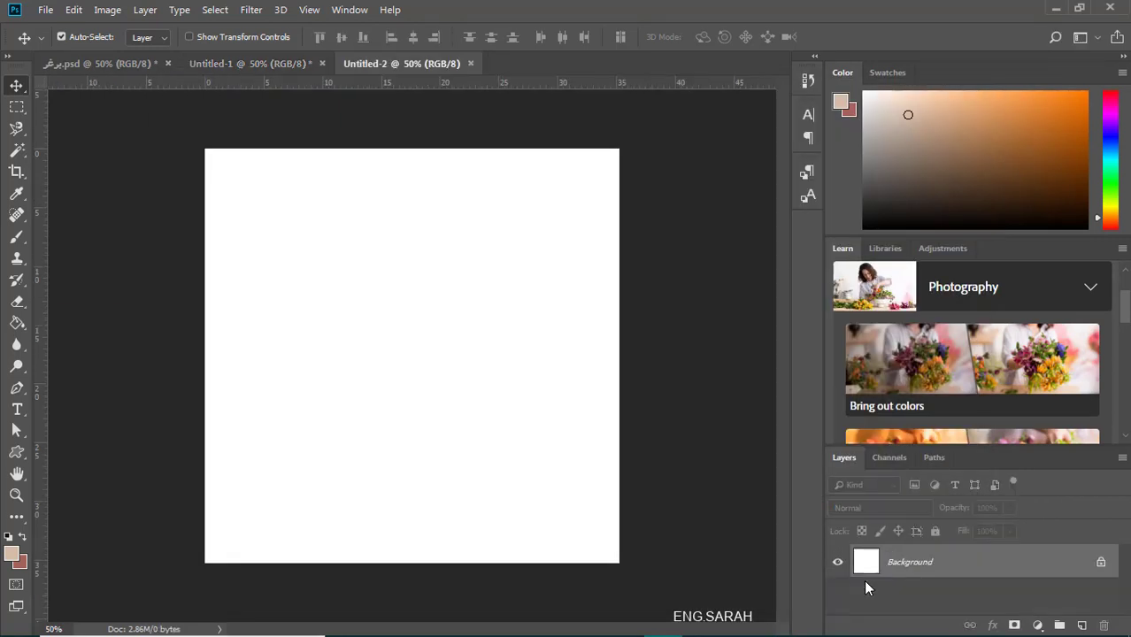
Cover the whole canvas with a dark red rectangle, then return to the burger composition
left_click(16, 451)
left_click(71, 448)
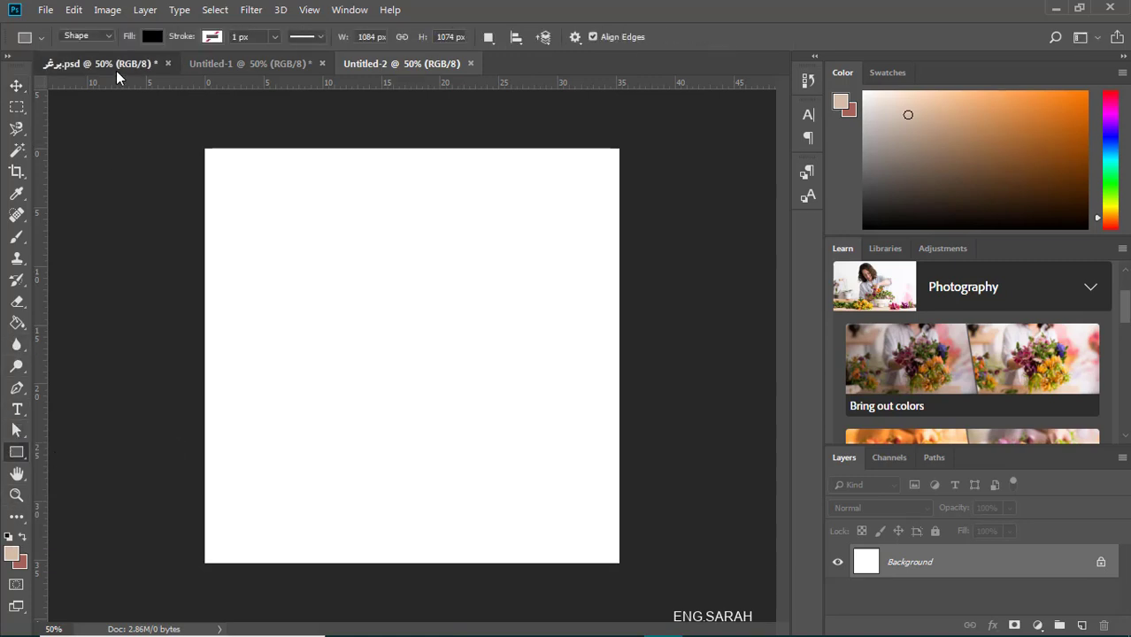
left_click(13, 556)
left_click_drag(193, 139, 632, 577)
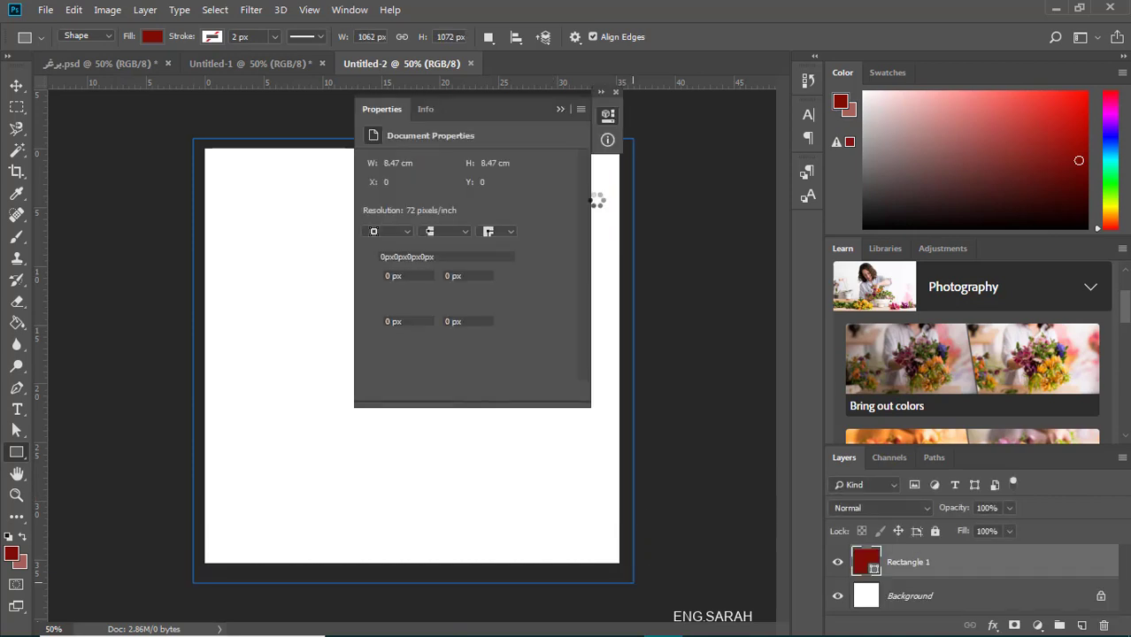
left_click(560, 111)
left_click(616, 93)
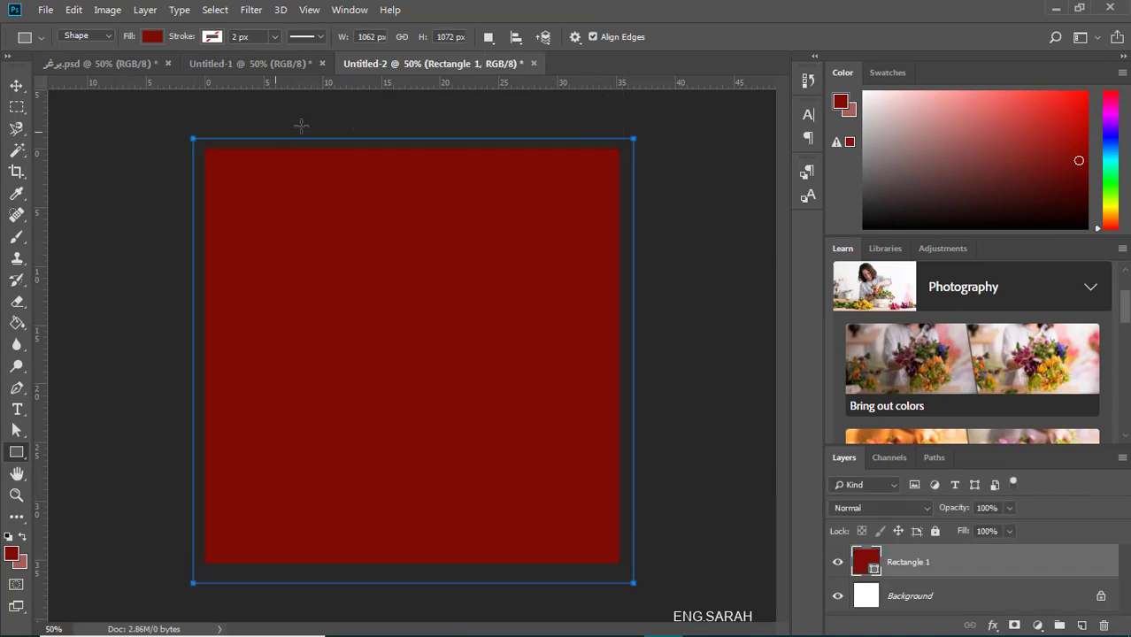
left_click(245, 67)
left_click_drag(1128, 582, 1129, 605)
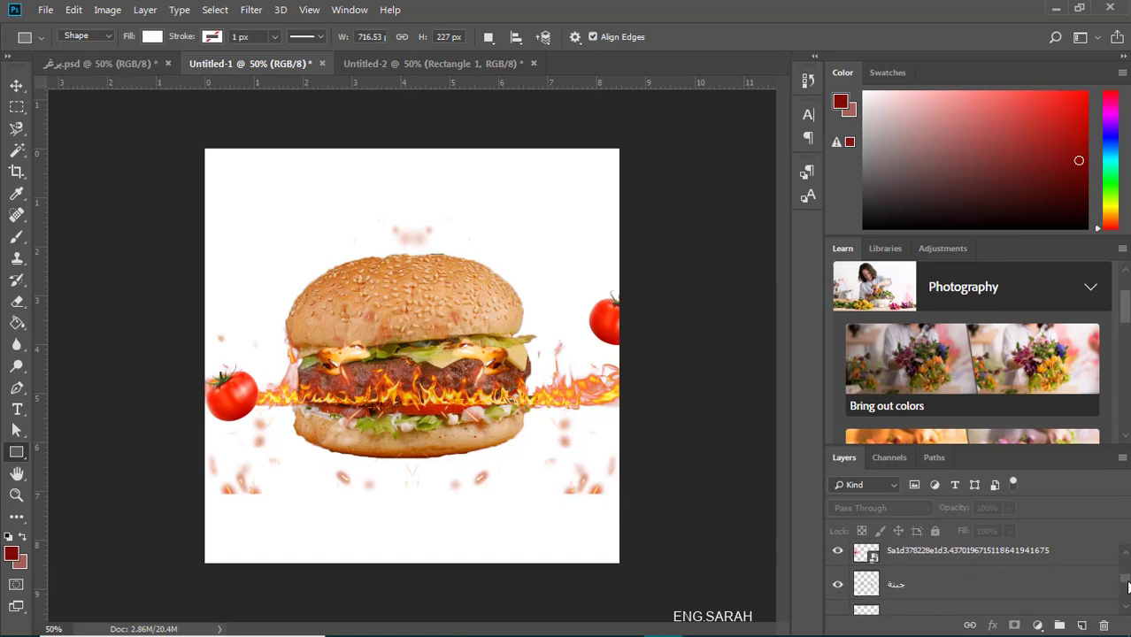
Copy the Studio Session-6171 burger layer onto the red canvas and move it lower
left_click(1061, 567)
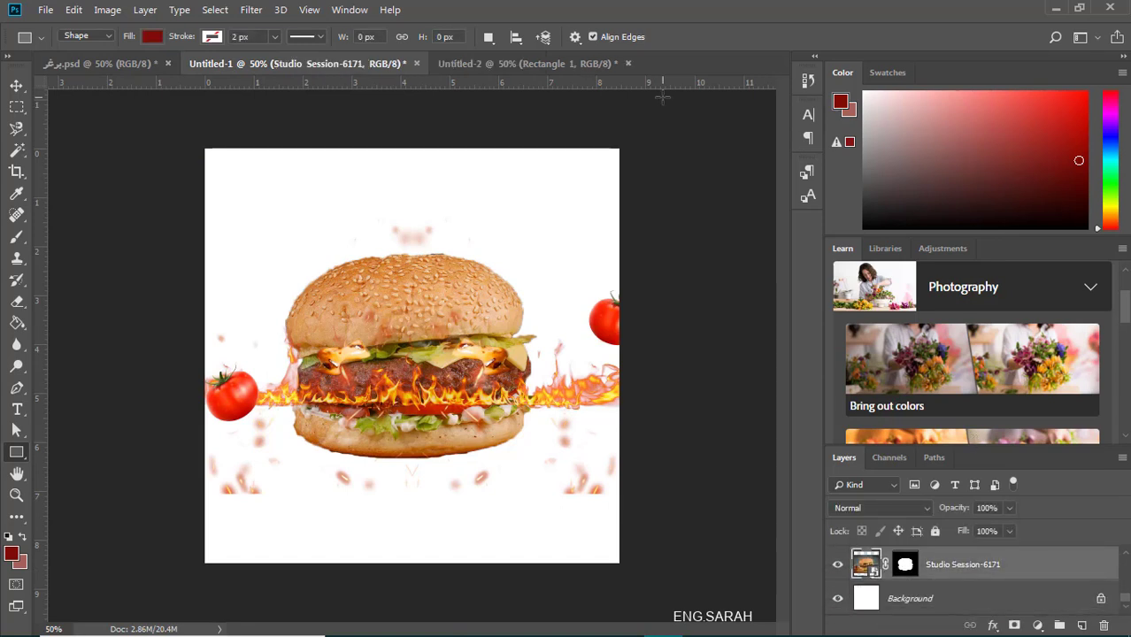
left_click(571, 66)
left_click_drag(571, 69, 569, 64)
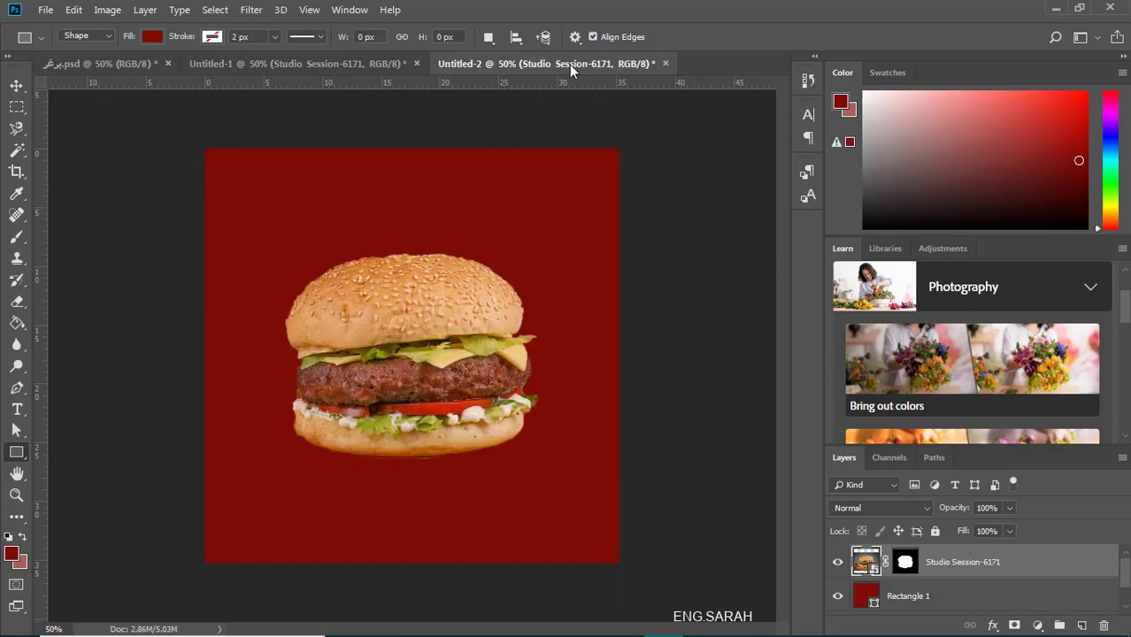
key("ctrl+t")
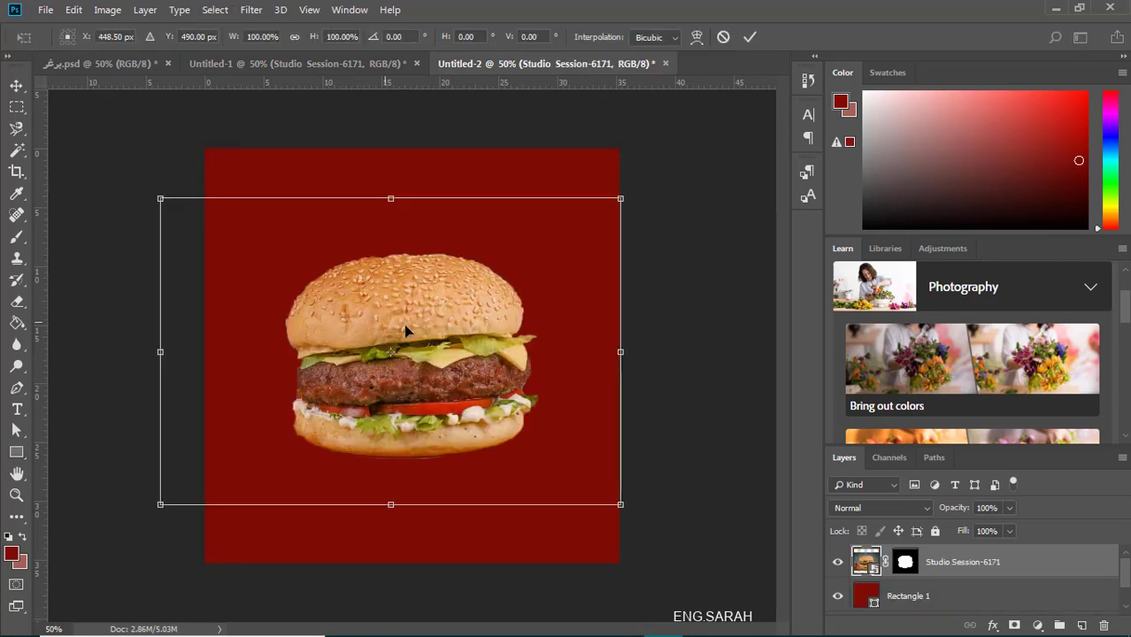
left_click_drag(463, 352, 469, 396)
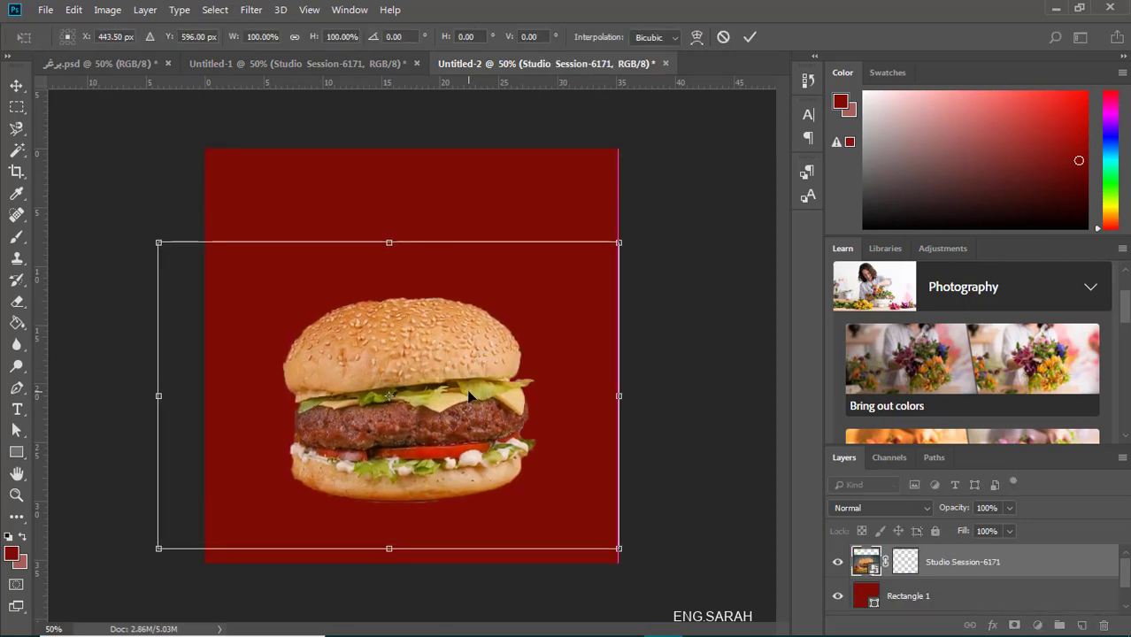
key("u")
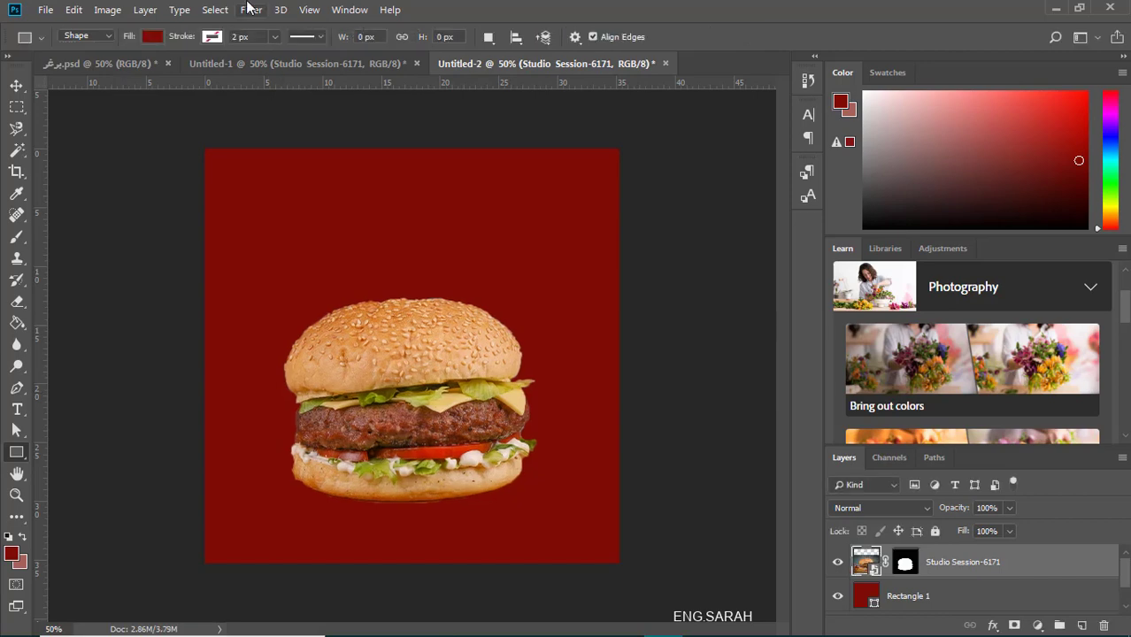
left_click(252, 10)
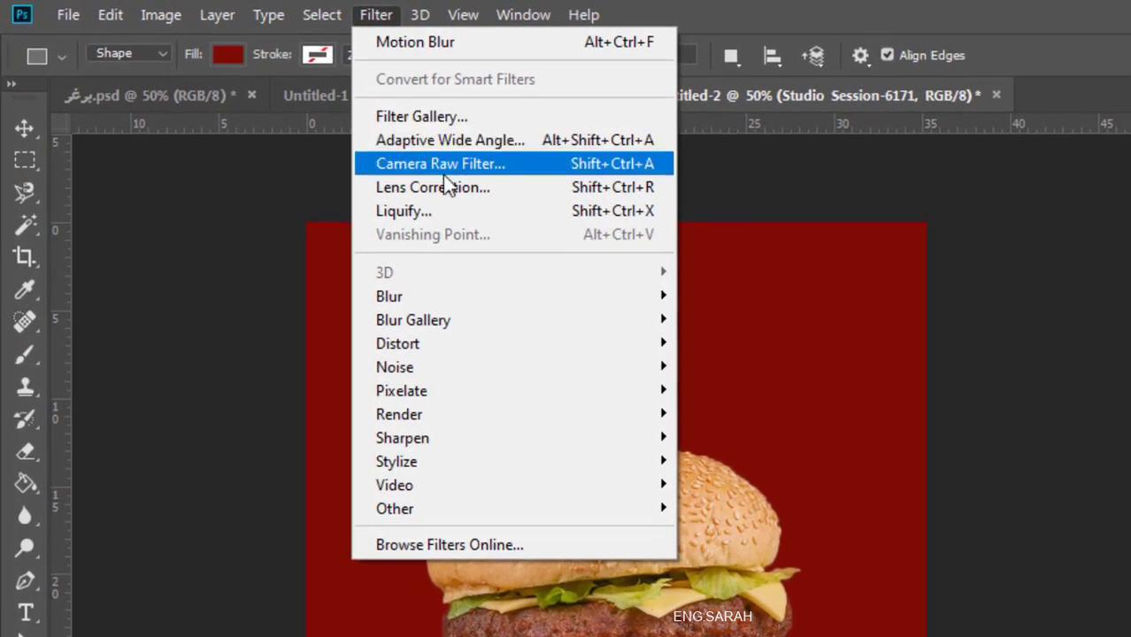
left_click(399, 152)
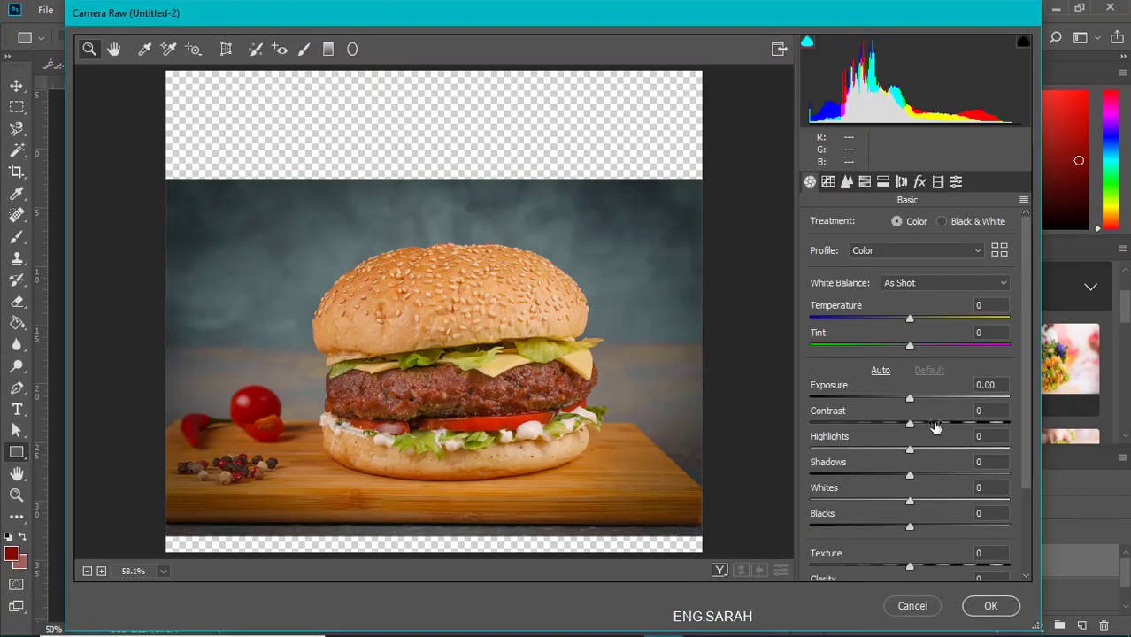
left_click(910, 324)
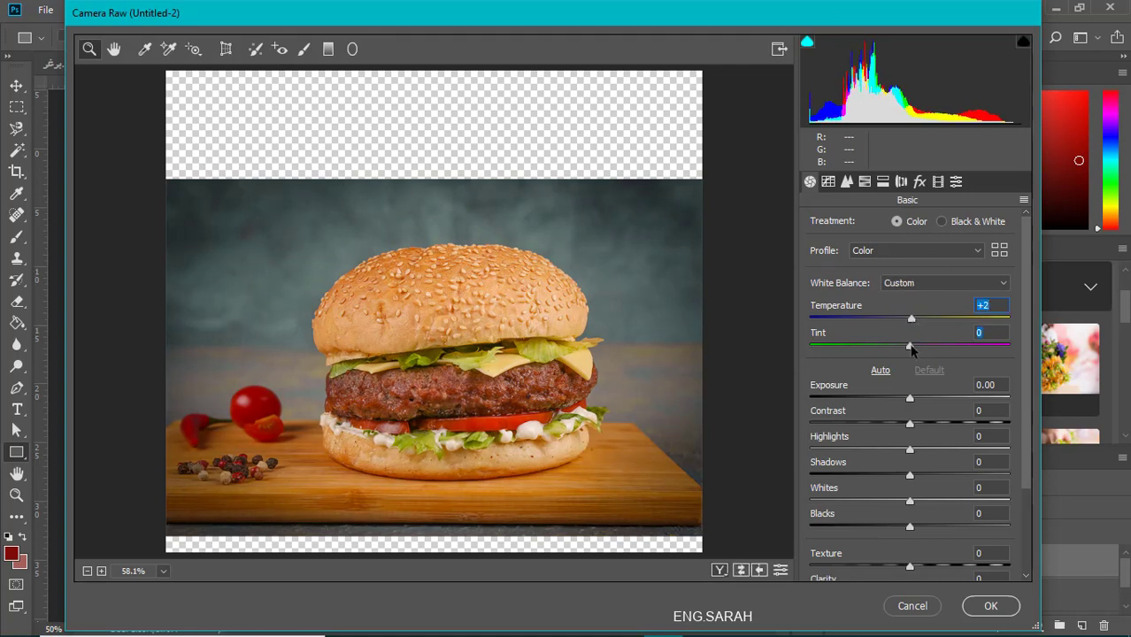
left_click(912, 346)
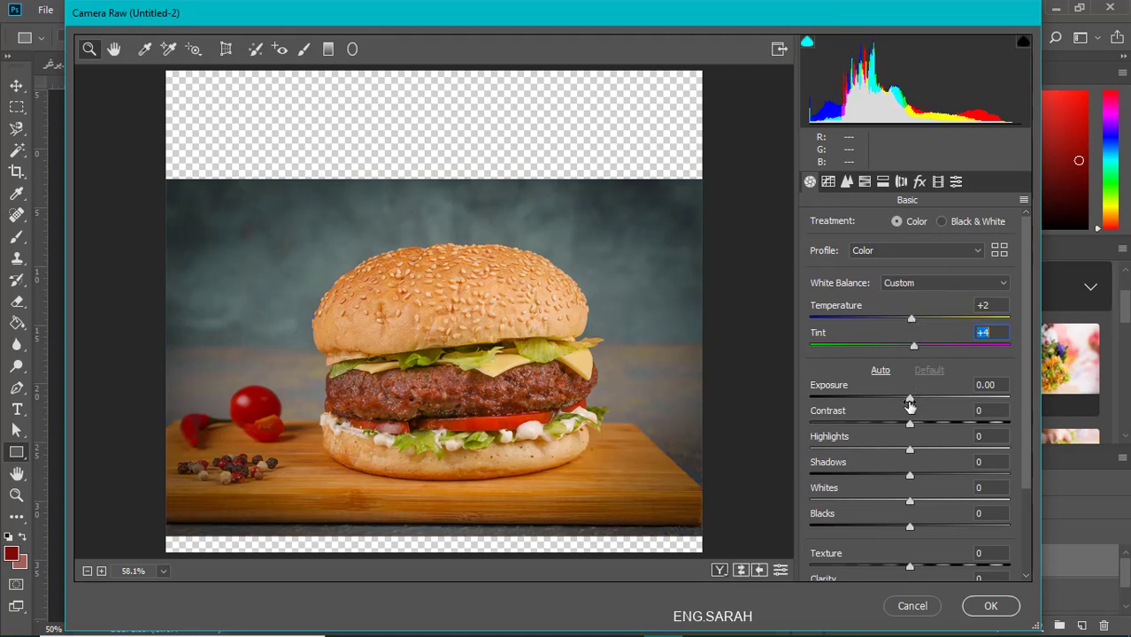
left_click_drag(910, 405, 915, 408)
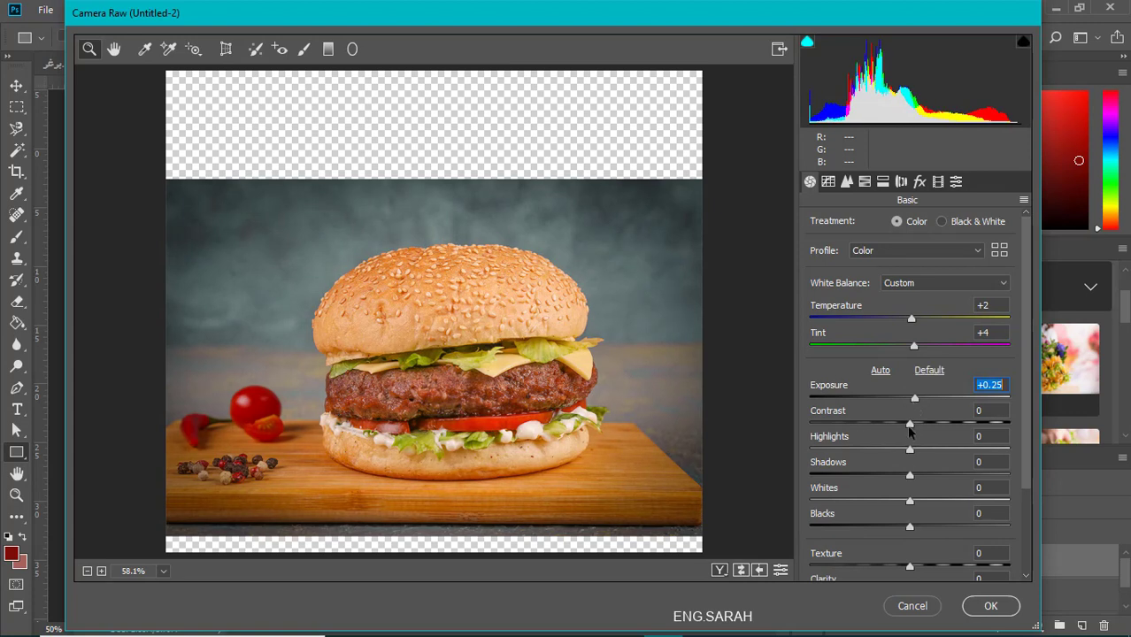
left_click_drag(910, 428, 914, 502)
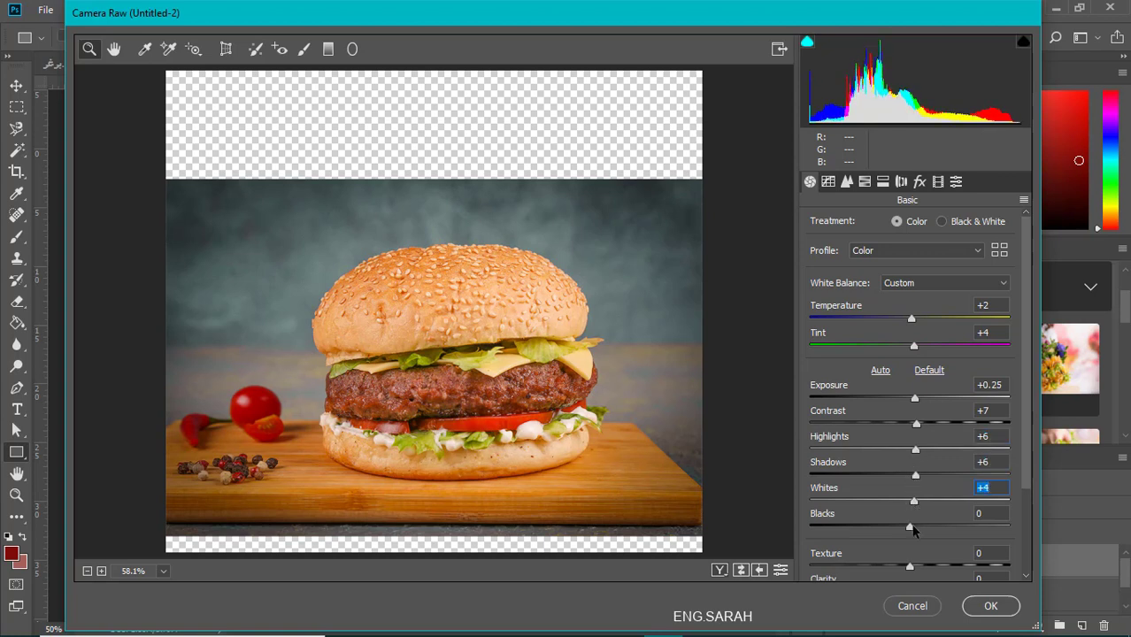
mouse_move(911, 527)
left_mouse_down()
mouse_move(899, 528)
mouse_move(918, 525)
mouse_move(905, 504)
left_mouse_up()
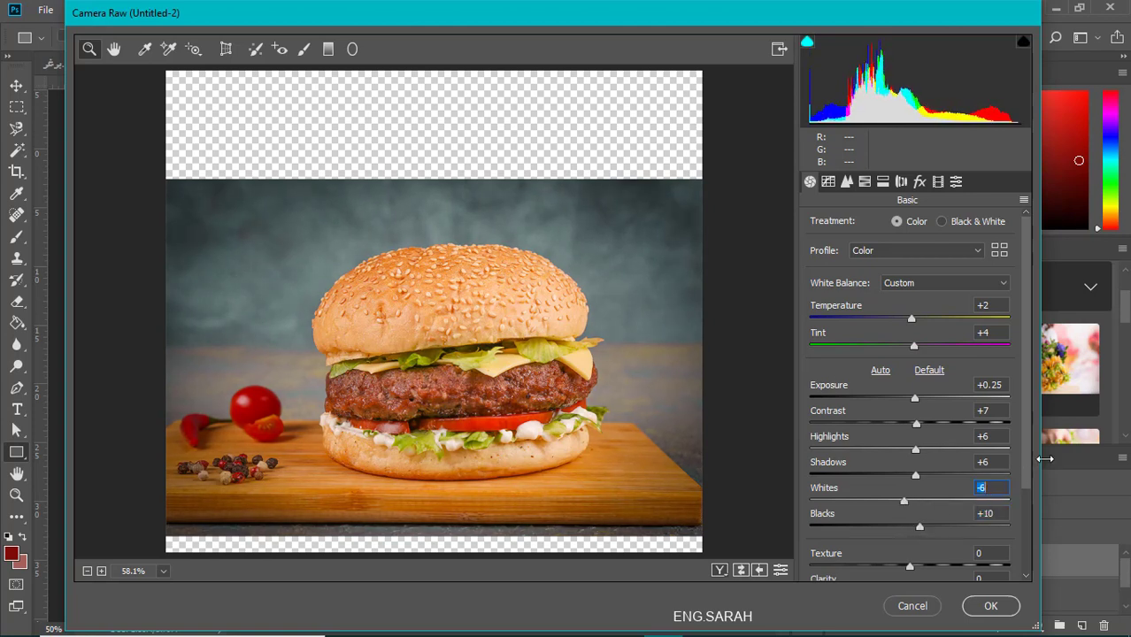
scroll(1026, 478, "down", 2)
scroll(1031, 481, "down", 1)
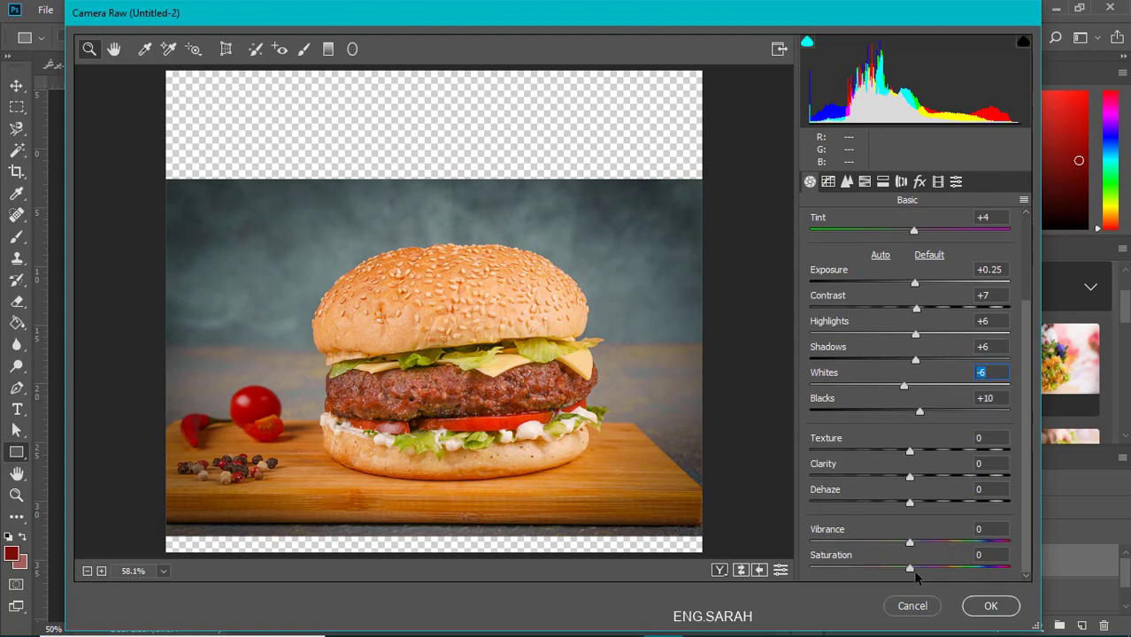
left_click_drag(912, 570, 905, 547)
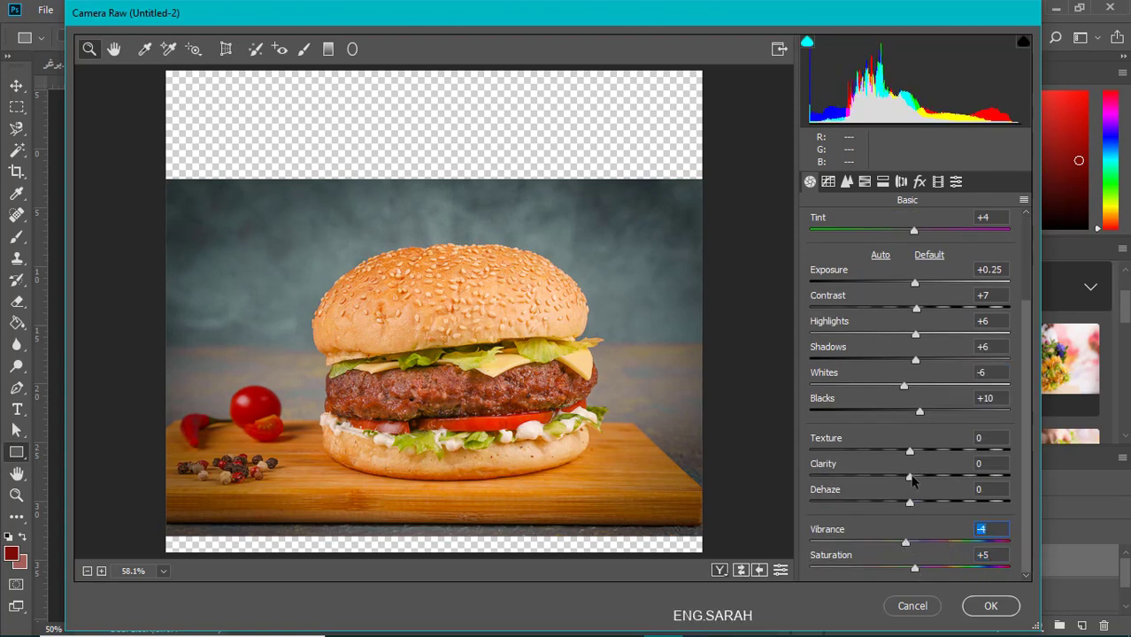
left_click(912, 606)
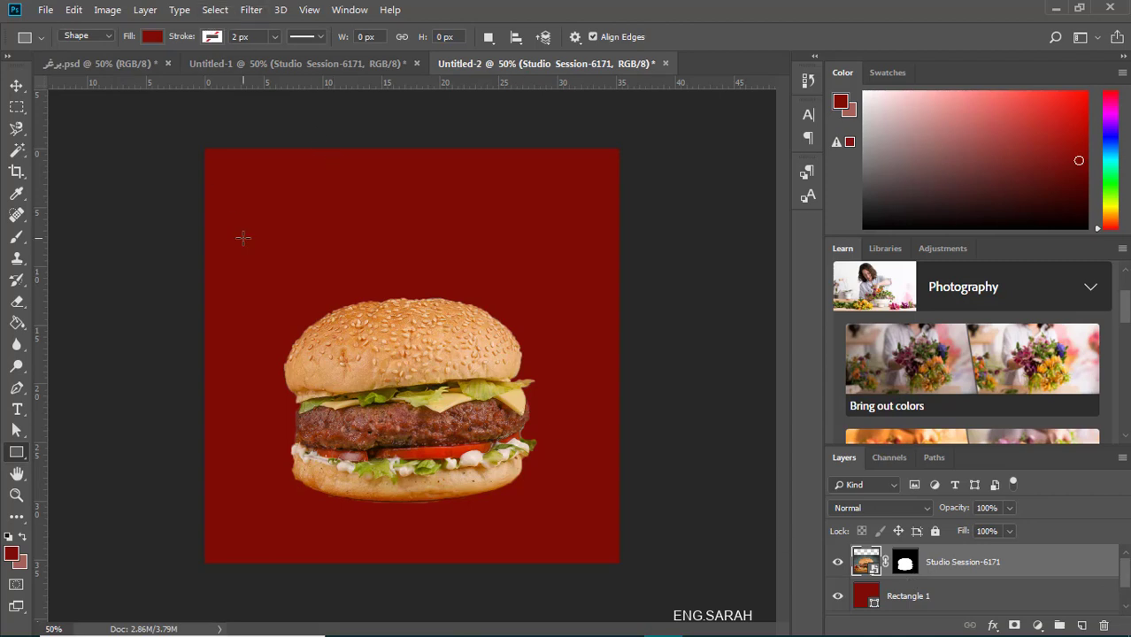
Bring the جبنة cheese layer from the burger document into the red poster
left_click(251, 65)
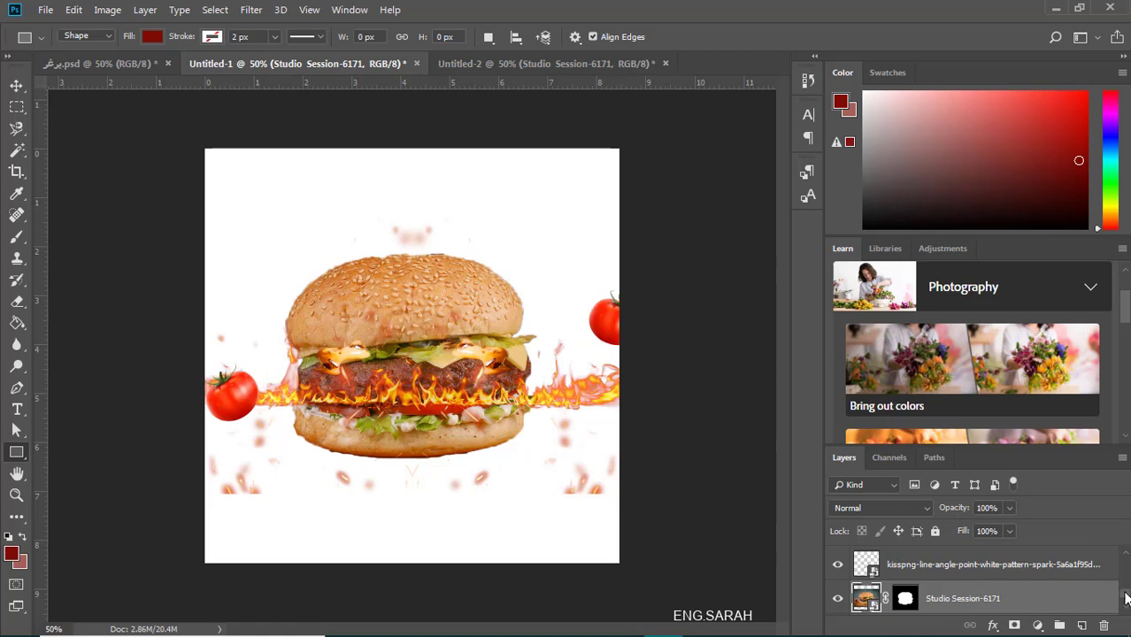
left_click_drag(1125, 599, 1126, 586)
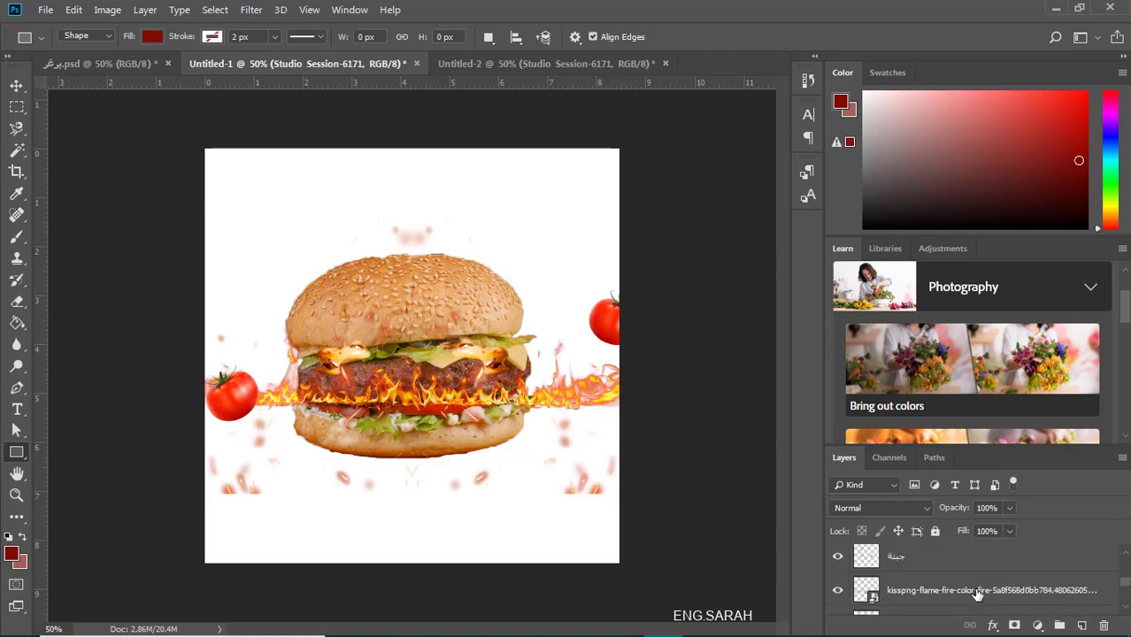
left_click(977, 592)
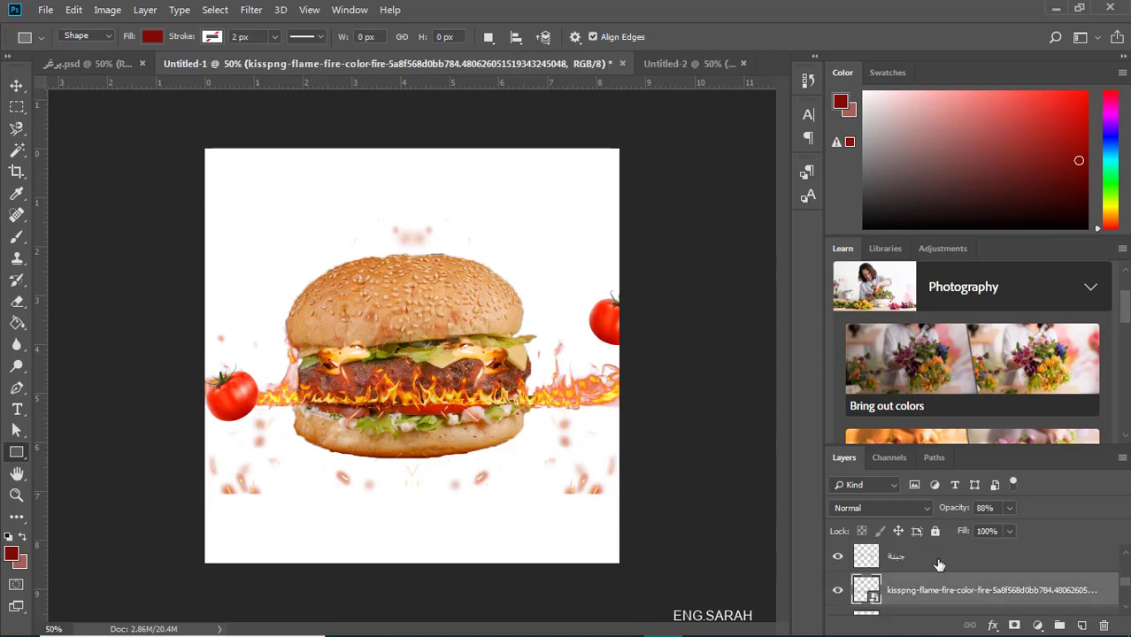
left_click(938, 563)
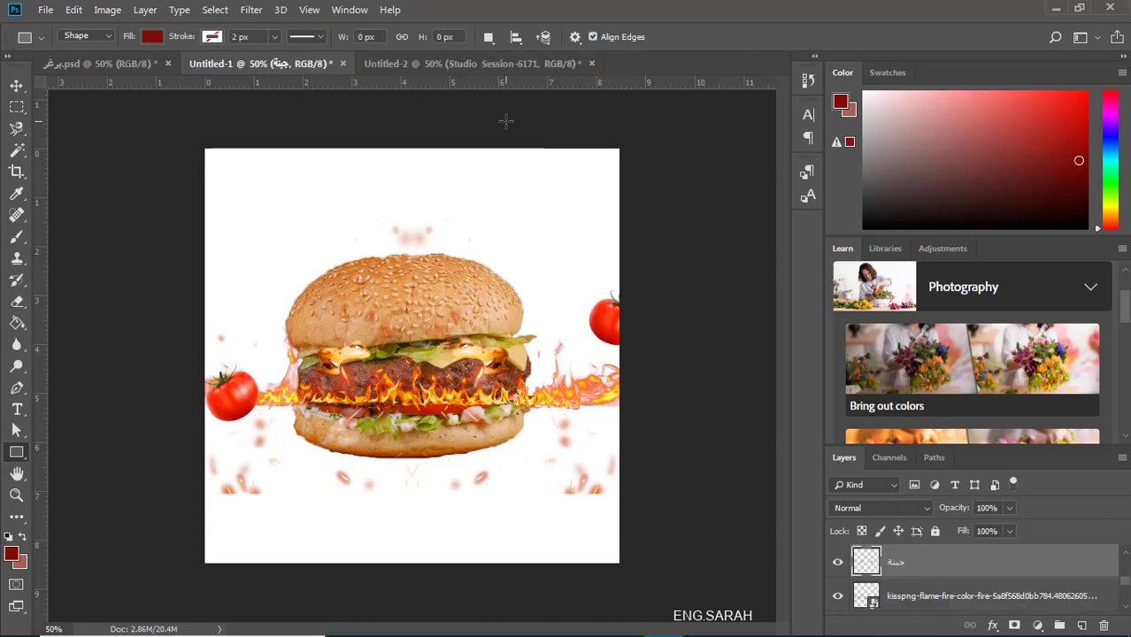
left_click(482, 64)
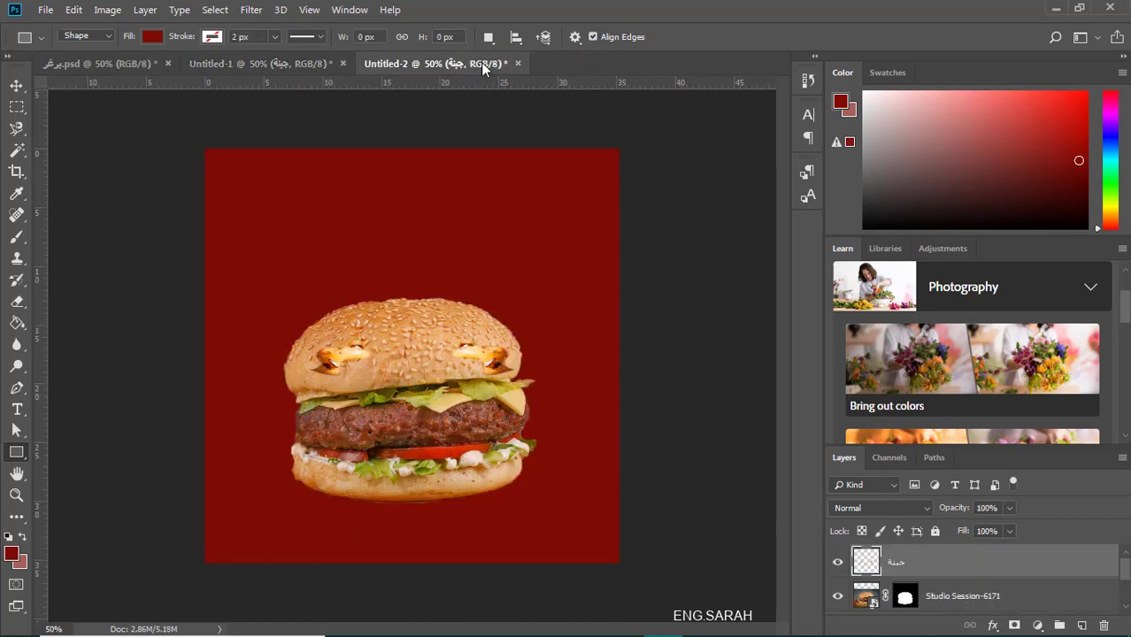
Move the cheese down beneath the bottom bun and widen it to fit
key("ctrl+t")
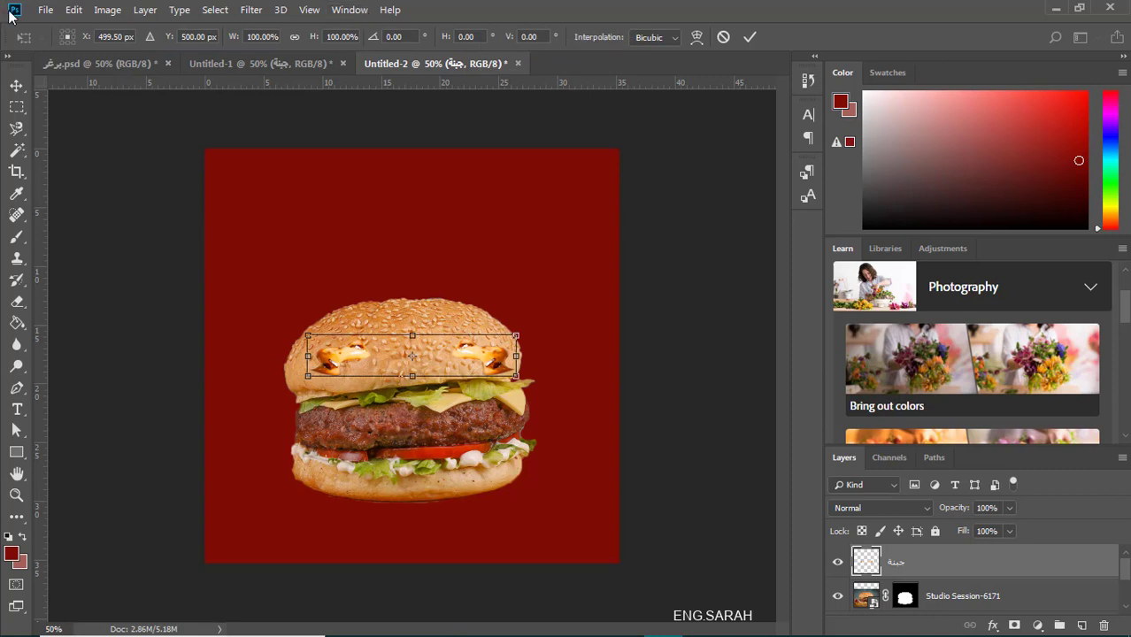
left_click_drag(431, 368, 430, 502)
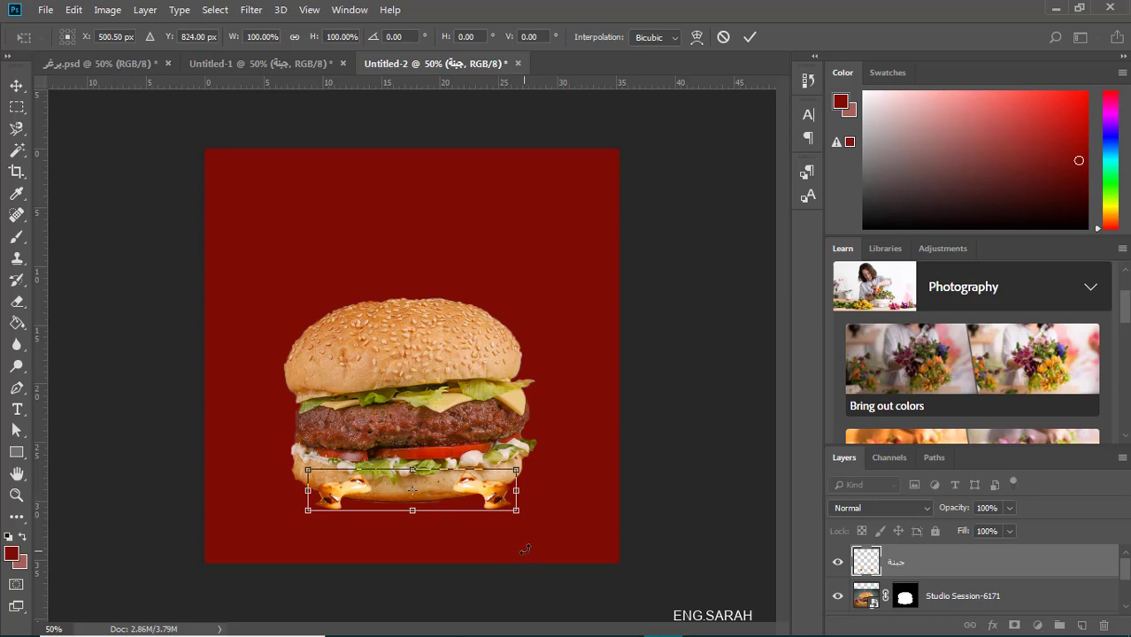
left_click_drag(522, 516, 529, 514)
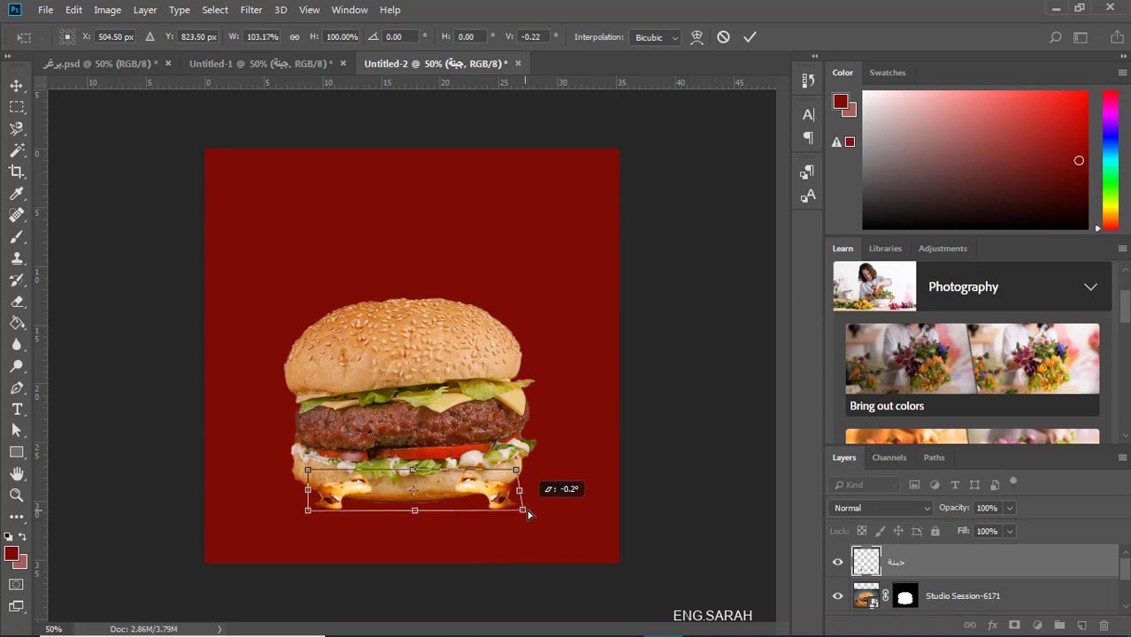
left_click_drag(309, 517, 293, 511)
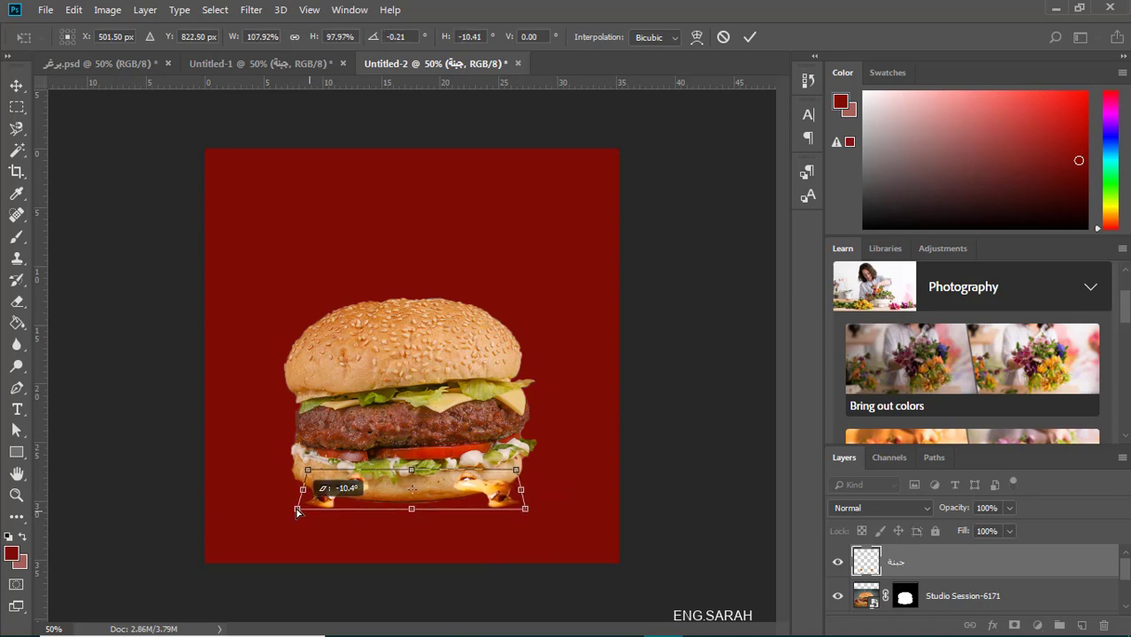
key("Return")
key("u")
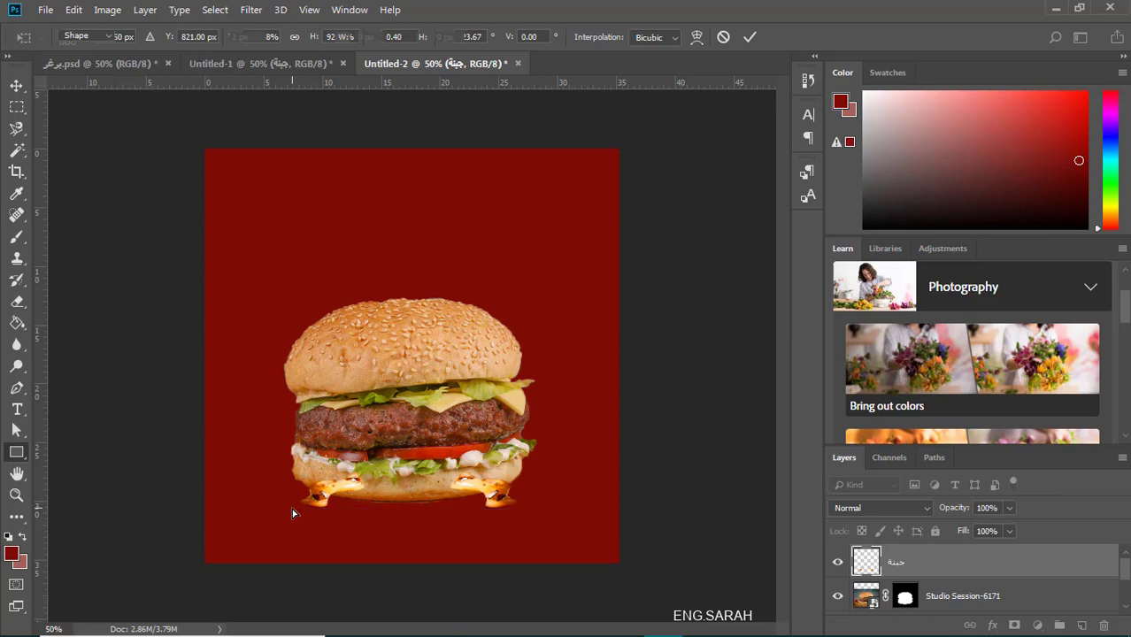
left_click(283, 64)
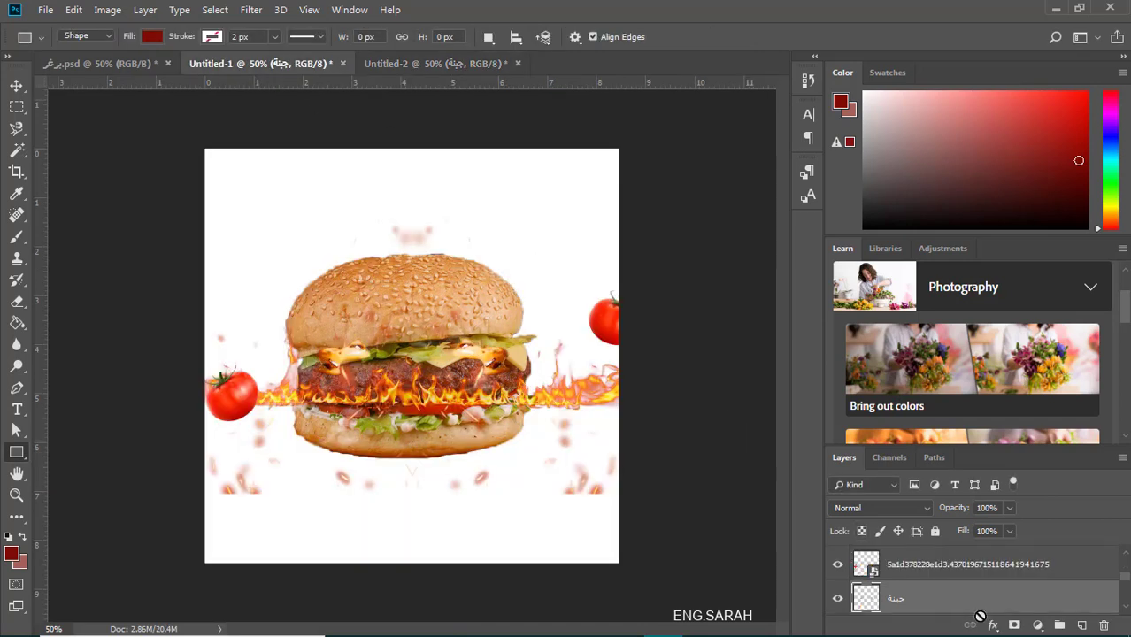
Bring the tomato layer into the red poster and apply a Motion Blur
left_click(1093, 566)
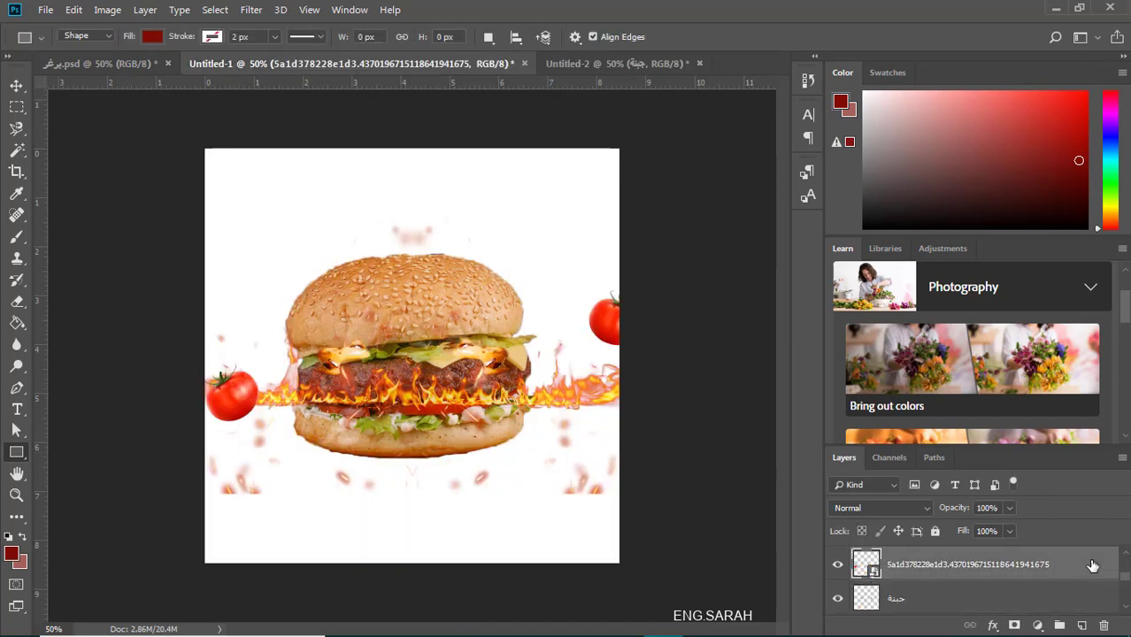
left_click(569, 68)
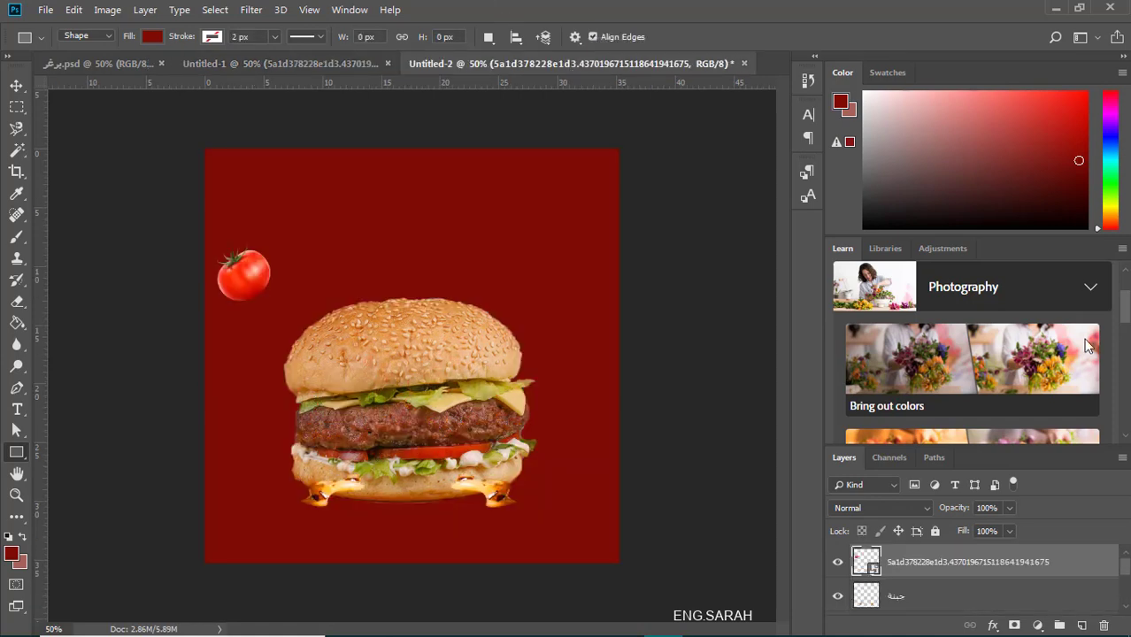
left_click(251, 10)
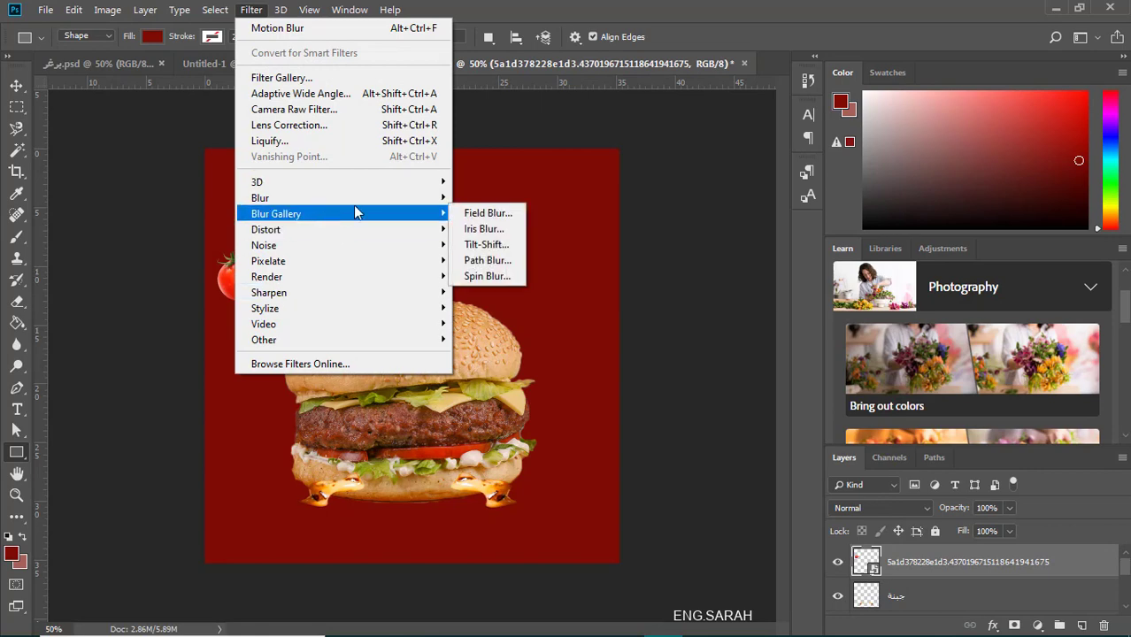
mouse_move(261, 197)
left_click(483, 292)
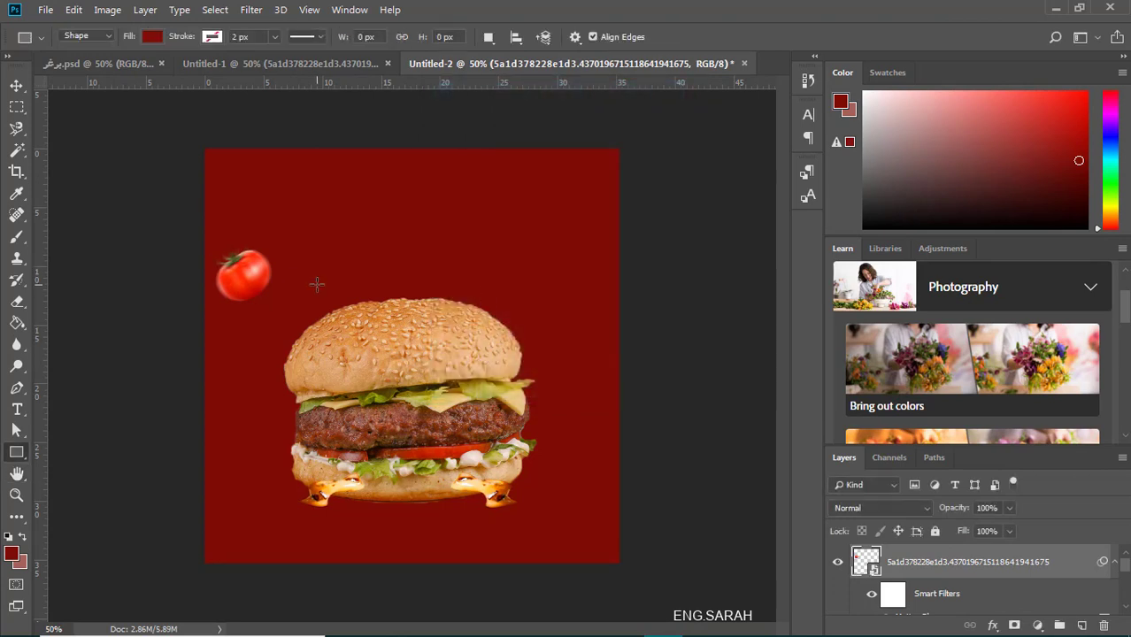
Move the blurred tomato to the poster's top-right corner
key("ctrl+t")
key("Return")
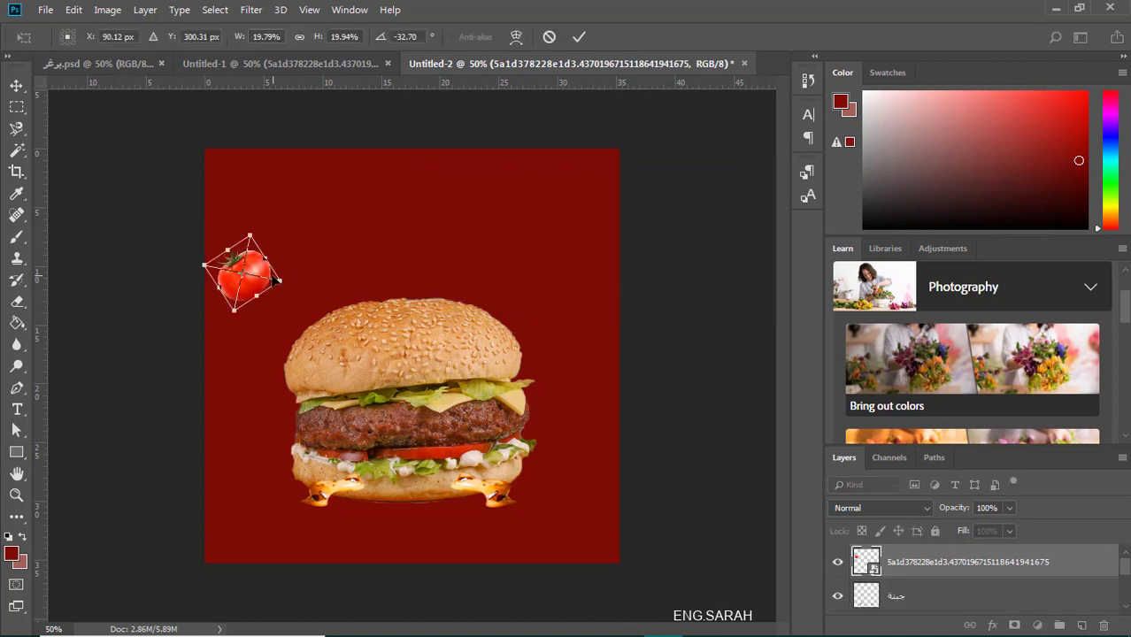
left_click_drag(262, 274, 599, 181)
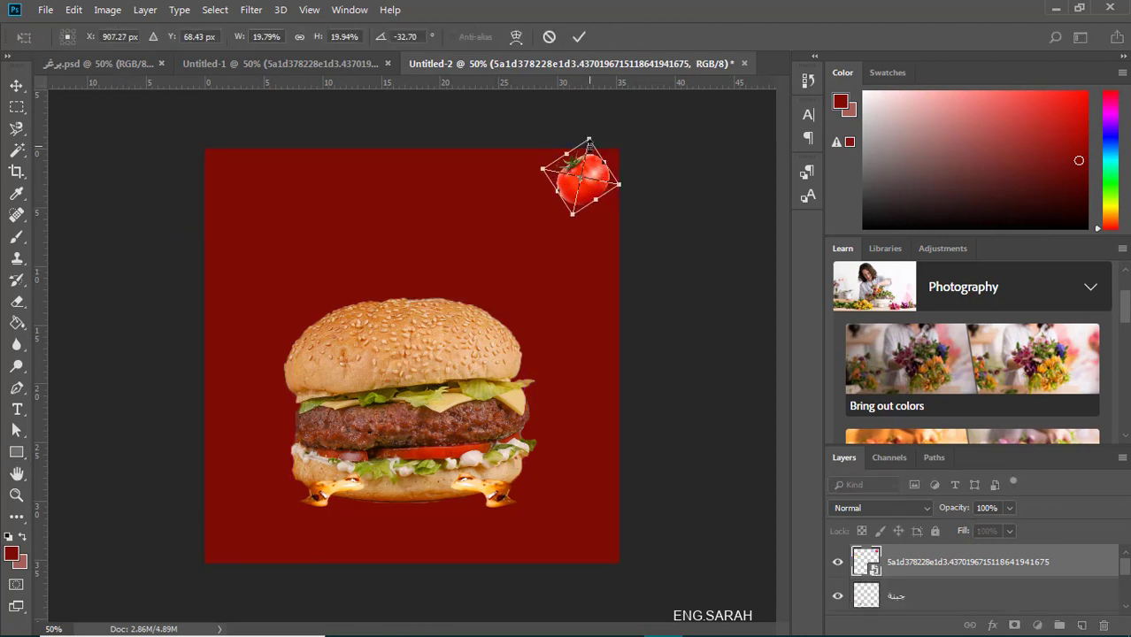
key("Return")
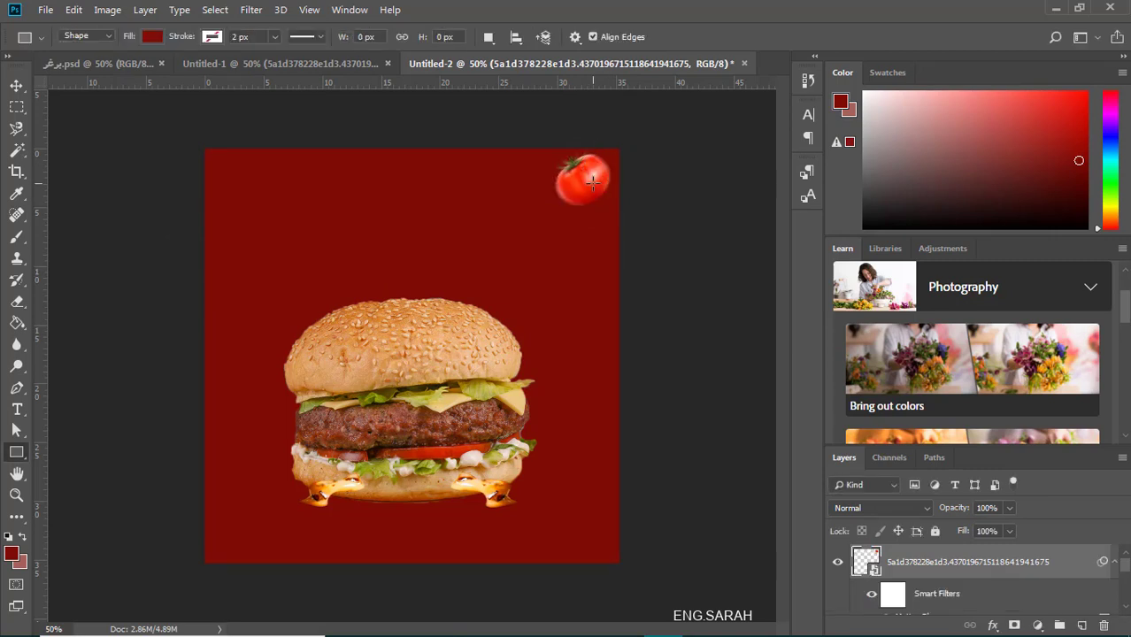
Duplicate the blurred tomato, moving the copy to the bottom-left corner and rotating it
key("ctrl+t")
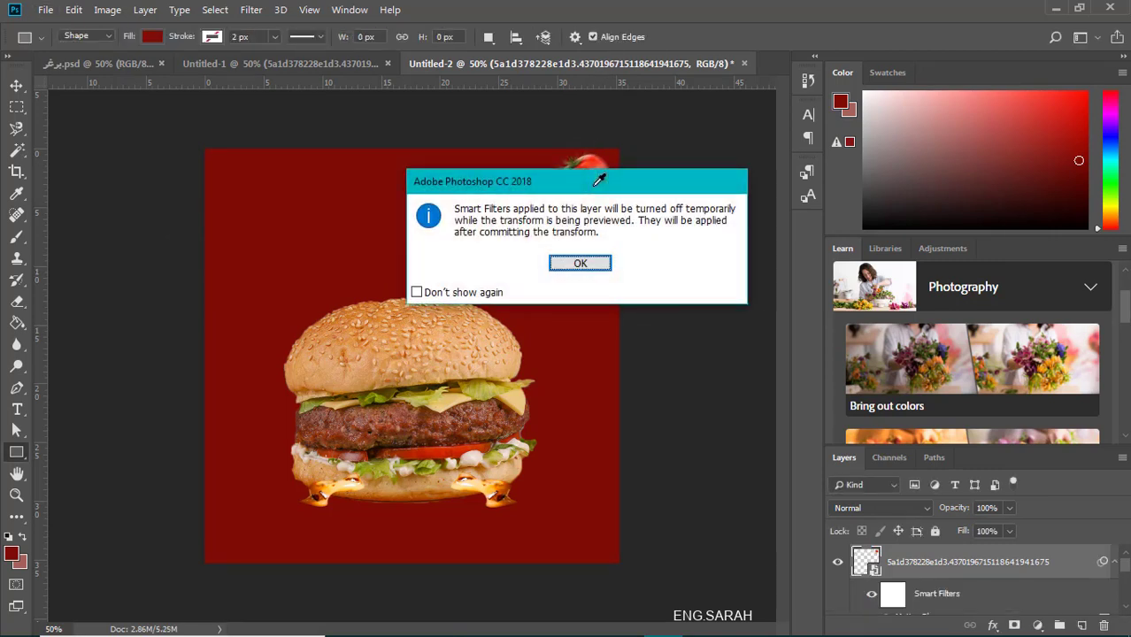
left_click(588, 263)
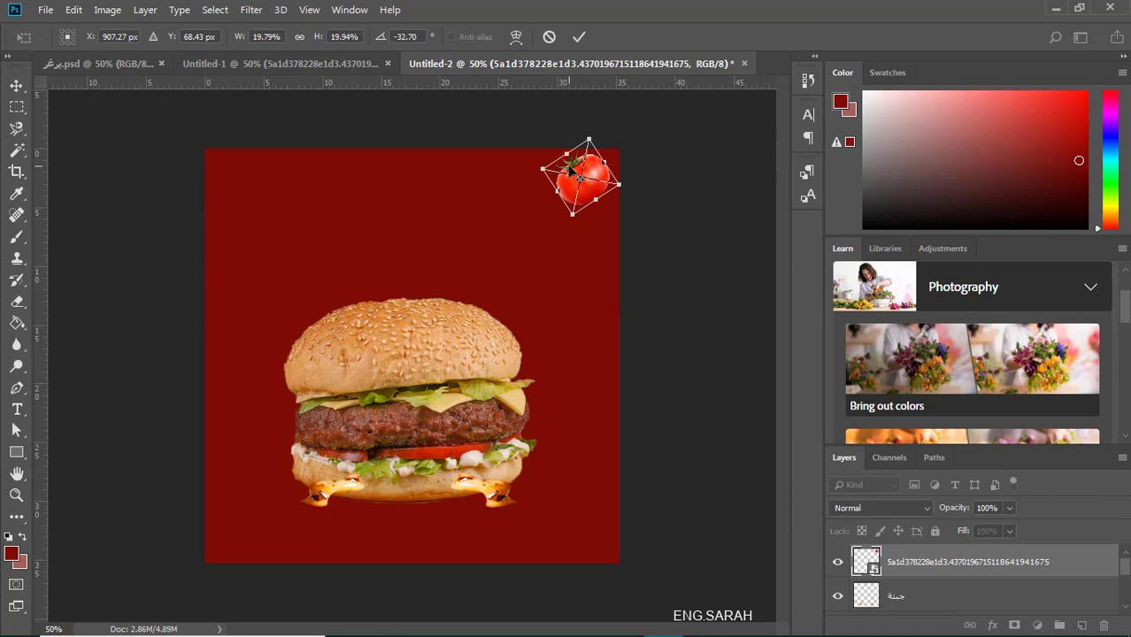
left_click_drag(581, 176, 532, 210)
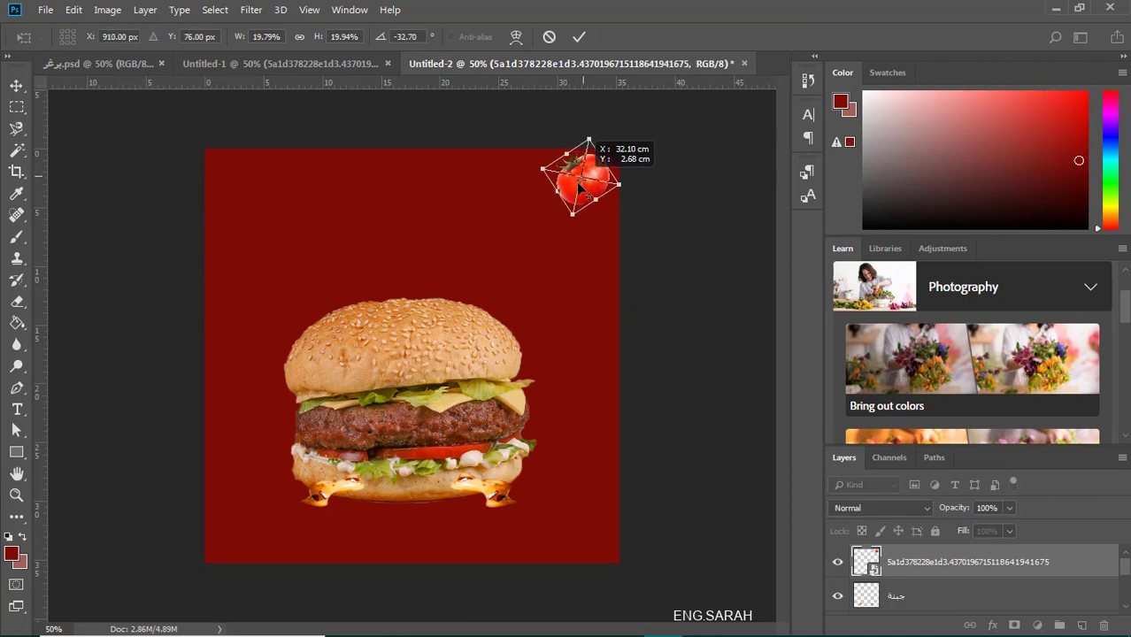
key("Return")
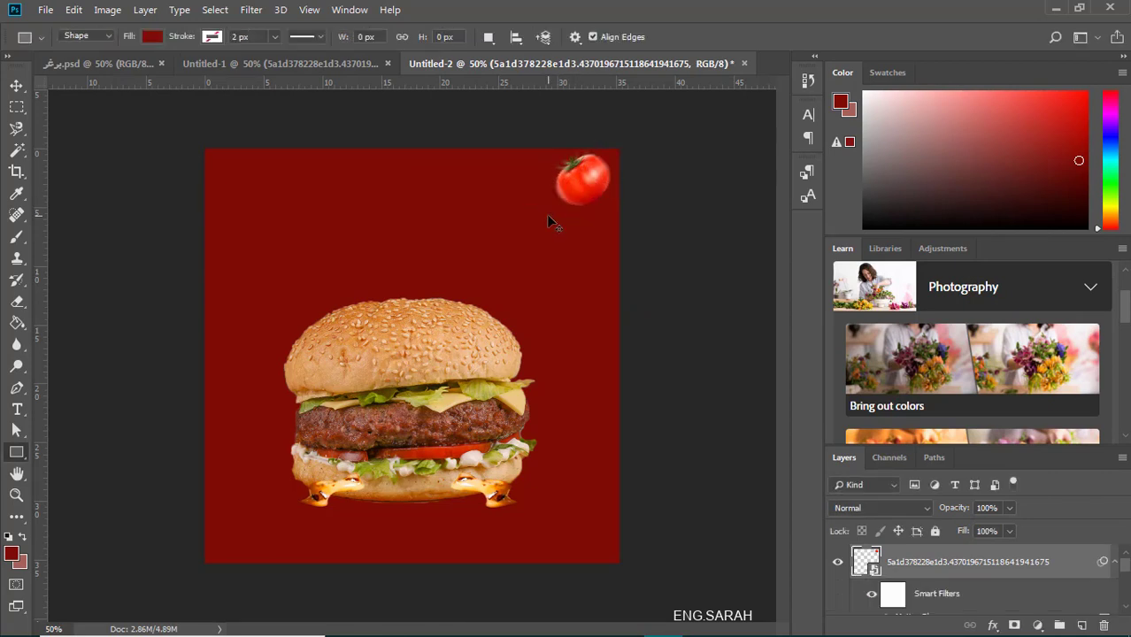
key("ctrl+alt+t")
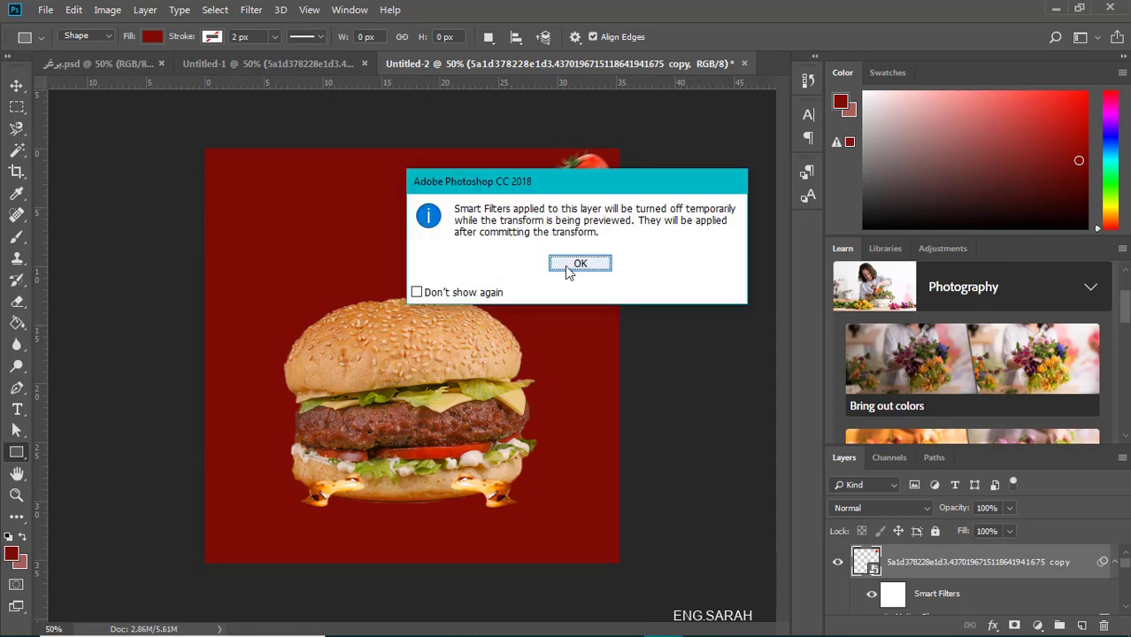
left_click(574, 264)
left_click_drag(576, 199, 219, 499)
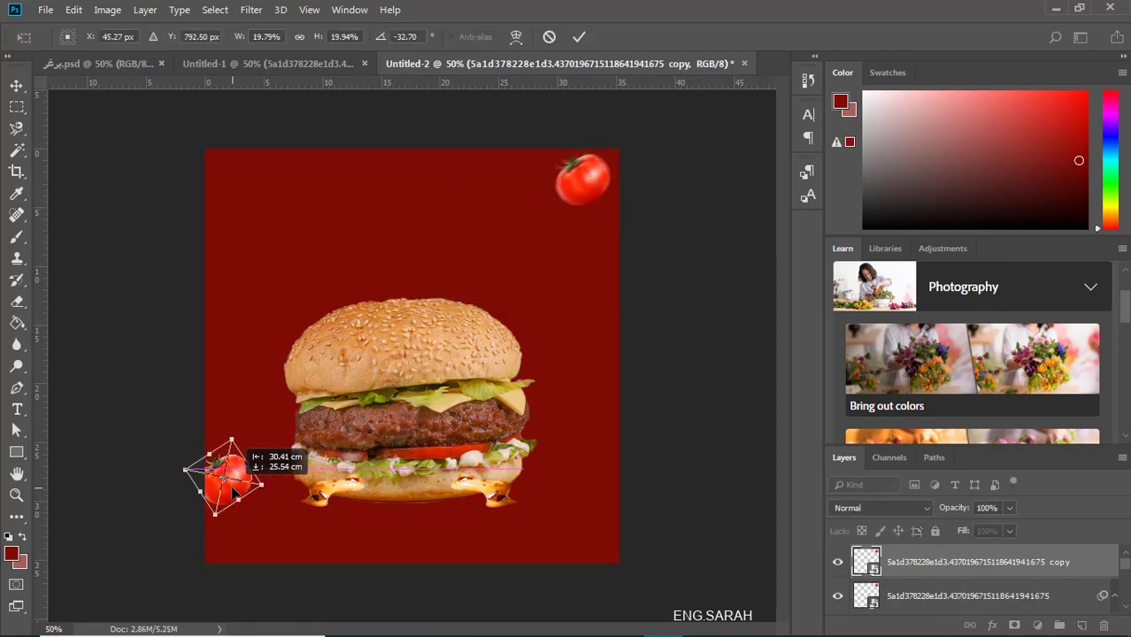
mouse_move(253, 440)
left_mouse_down()
mouse_move(262, 482)
mouse_move(238, 515)
mouse_move(237, 553)
left_mouse_up()
Bring the Smoke layer into the red poster and raise it above the burger
key("u")
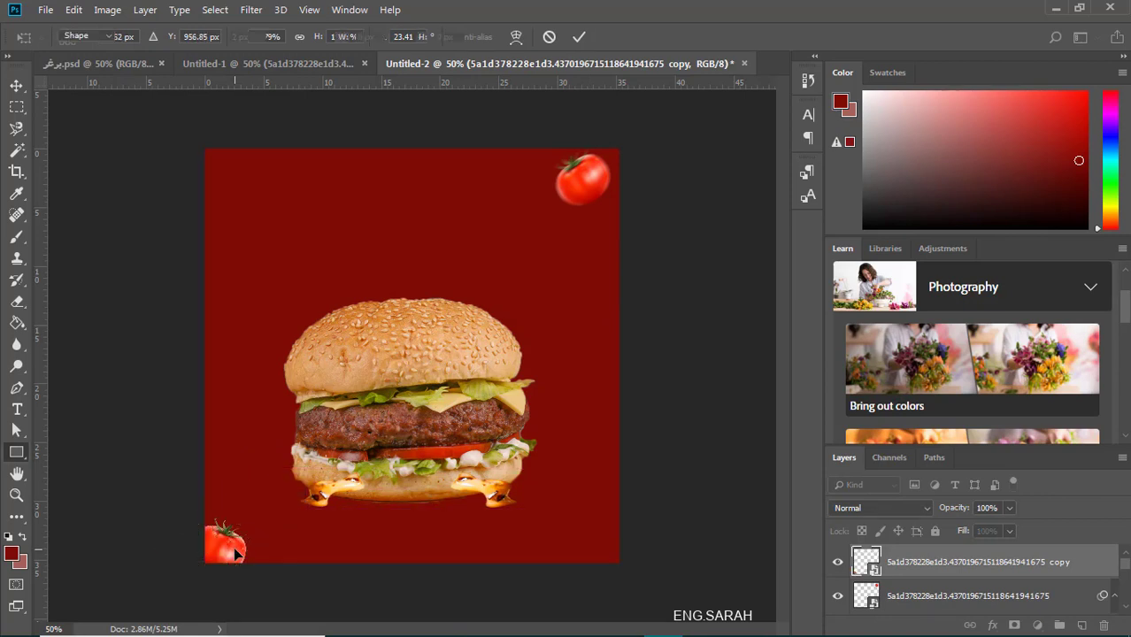
left_click(260, 57)
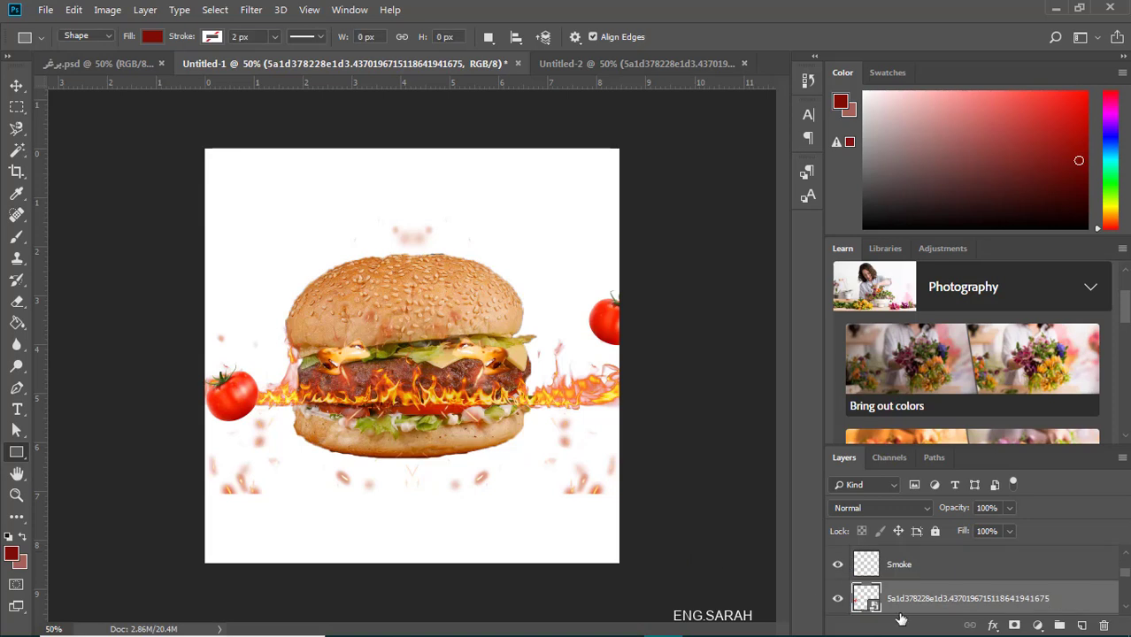
left_click(1017, 573)
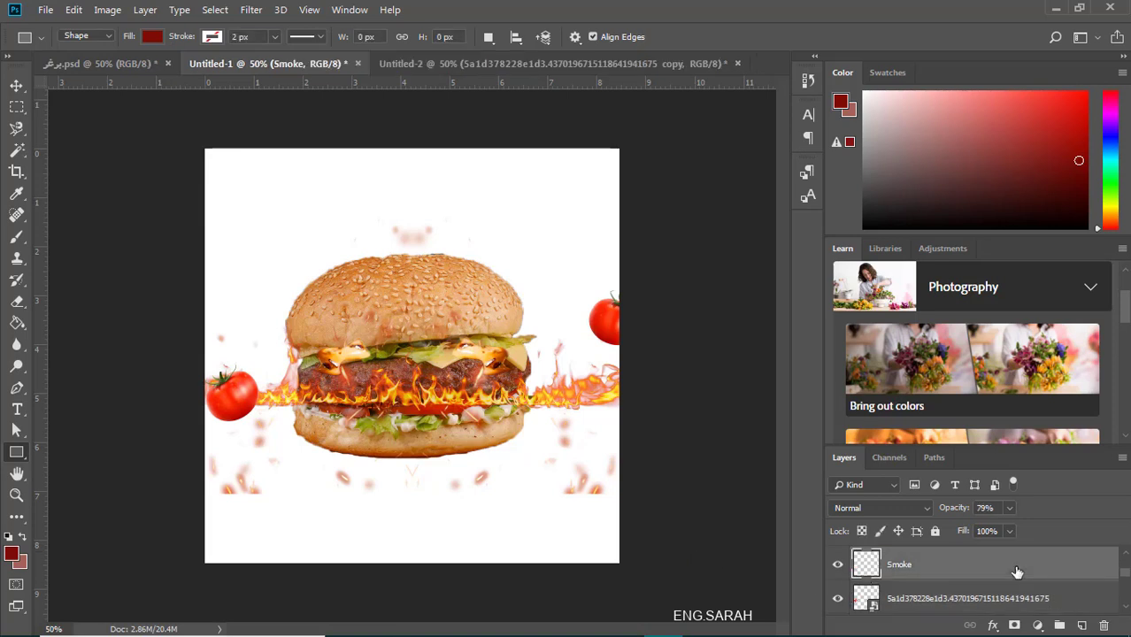
left_click(568, 64)
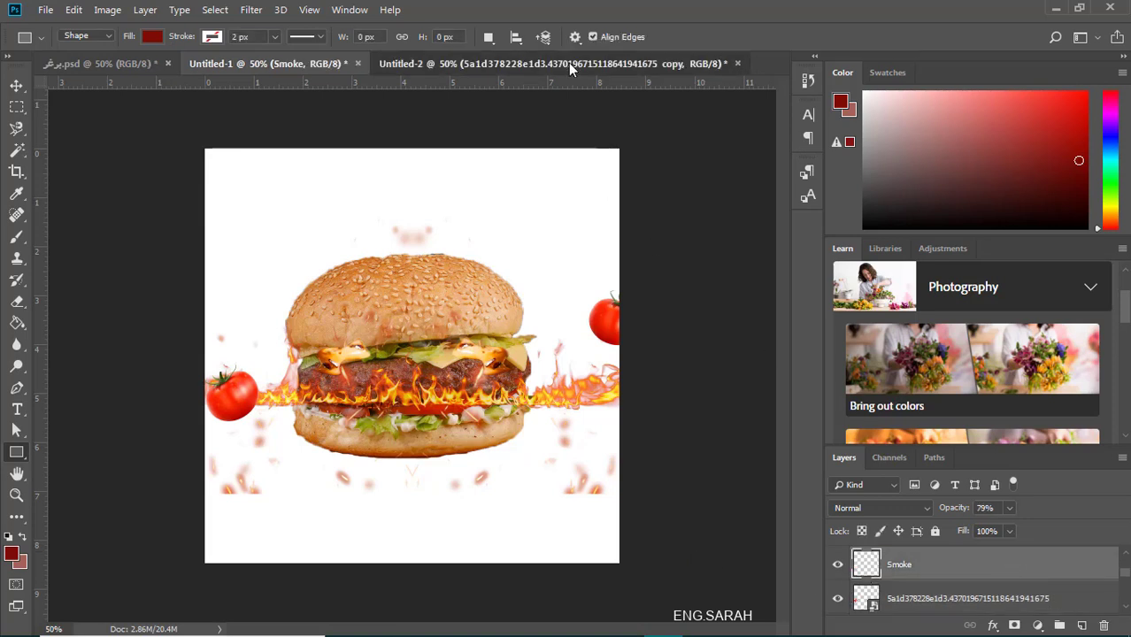
left_click_drag(568, 63, 591, 215)
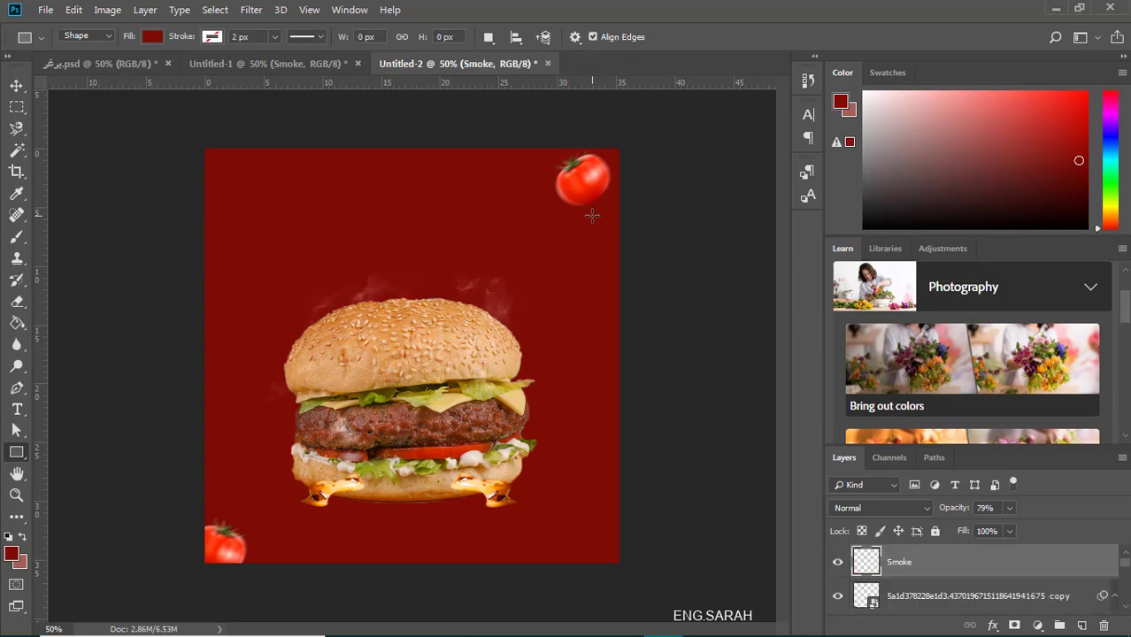
key("ctrl+t")
left_click_drag(436, 377, 431, 342)
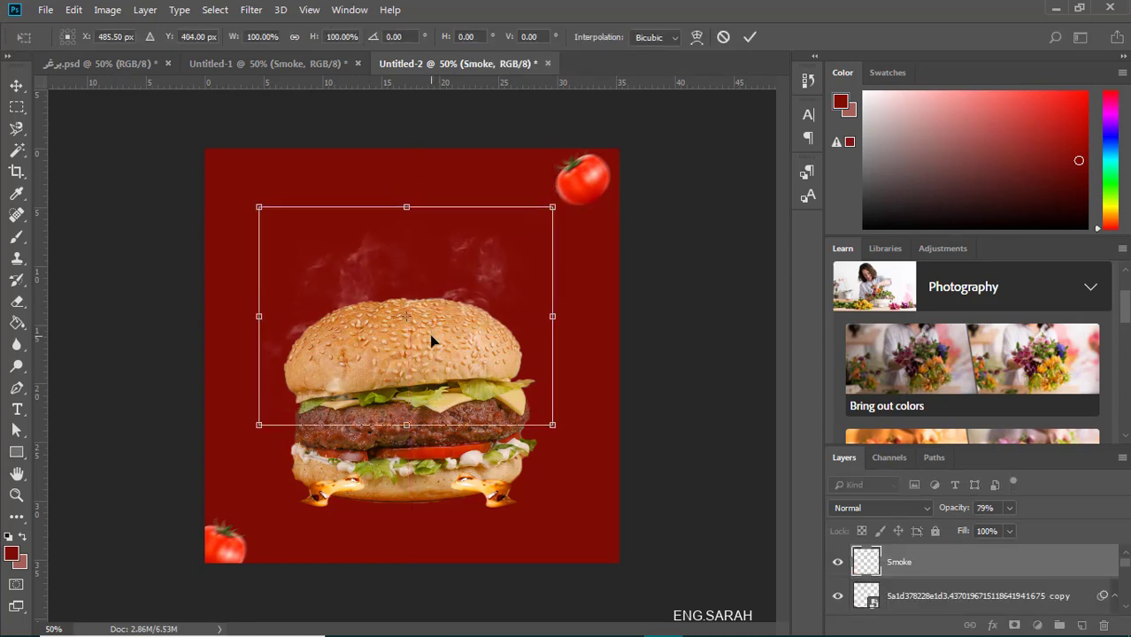
key("u")
Duplicate the smoke and shift the copy slightly to the right
key("ctrl+j")
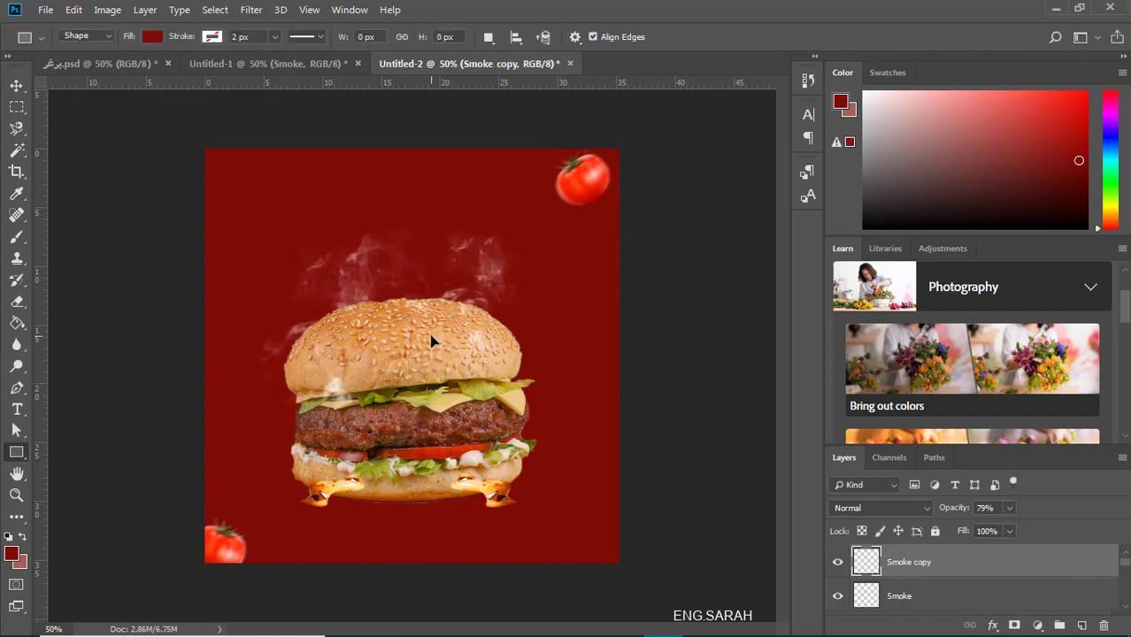
key("ctrl+t")
left_click_drag(434, 341, 462, 341)
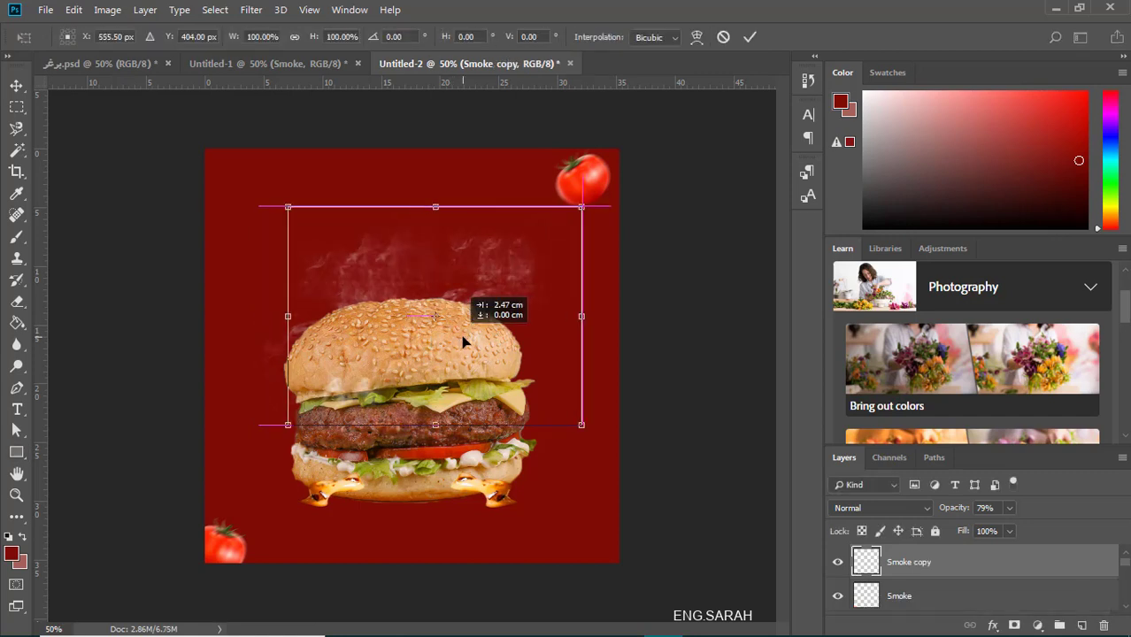
key("Return")
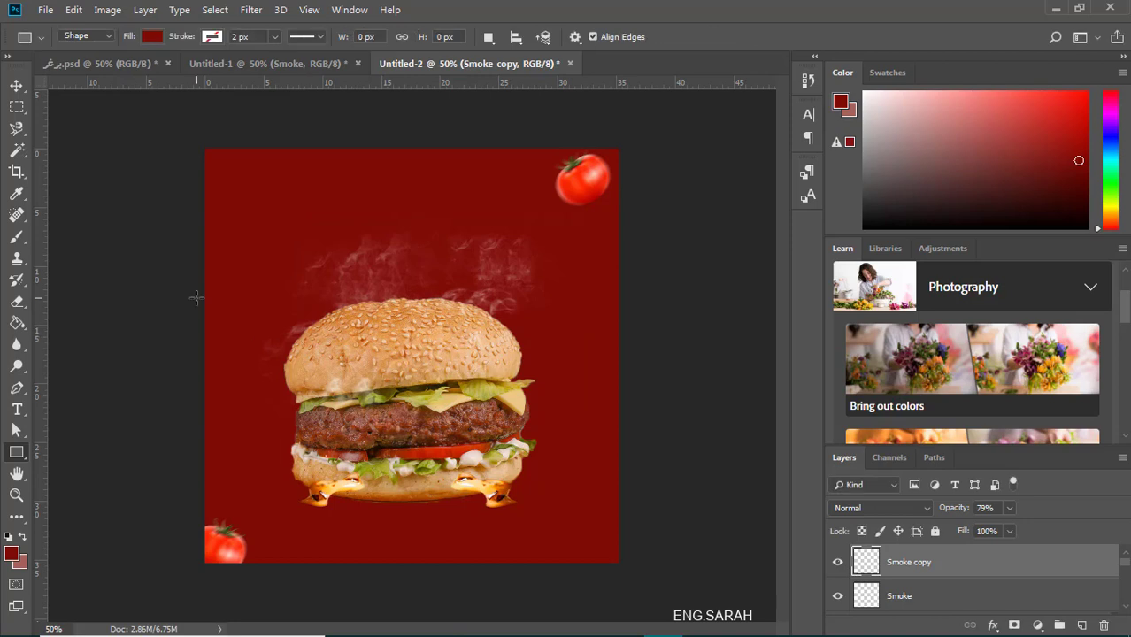
Fade parts of the smoke with the Eraser at 62% opacity and 83% flow
left_click(17, 302)
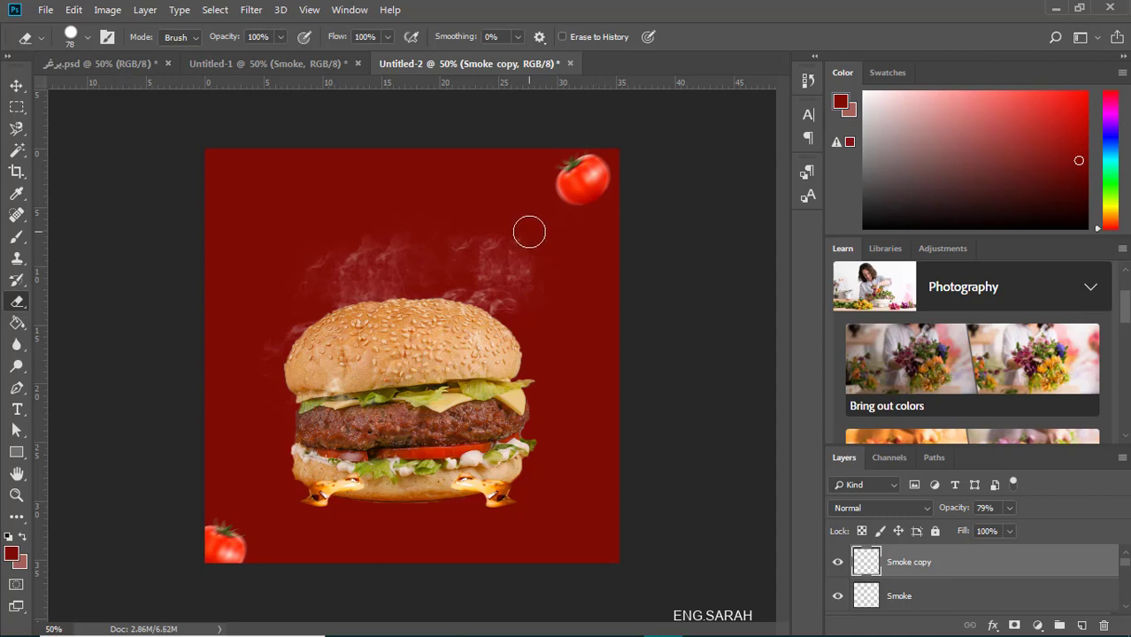
left_click_drag(345, 43, 330, 43)
left_click_drag(236, 43, 205, 42)
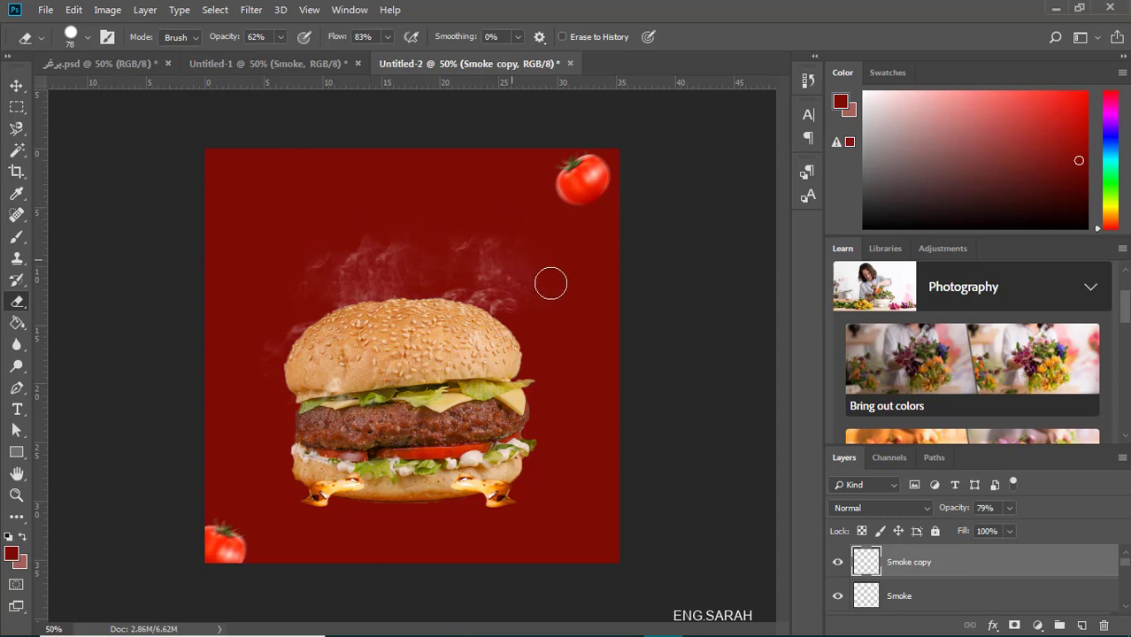
left_click_drag(454, 269, 362, 276)
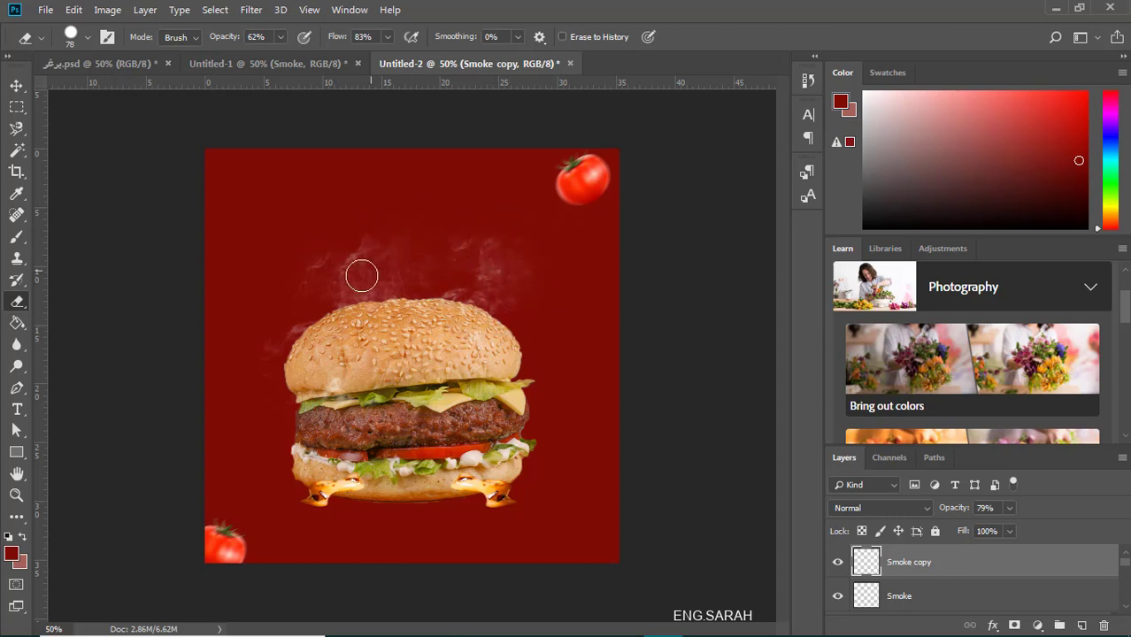
left_click(205, 63)
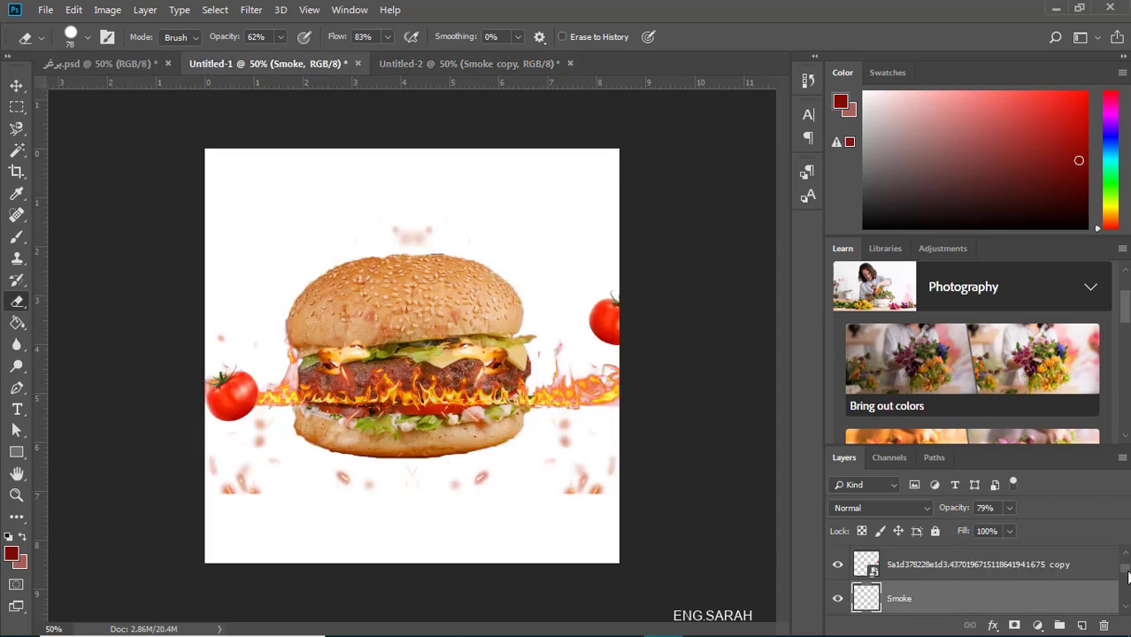
Paste the kisspng flame layer into the poster and position it beneath the burger's base
left_click_drag(1128, 575, 1128, 590)
left_click(1007, 598)
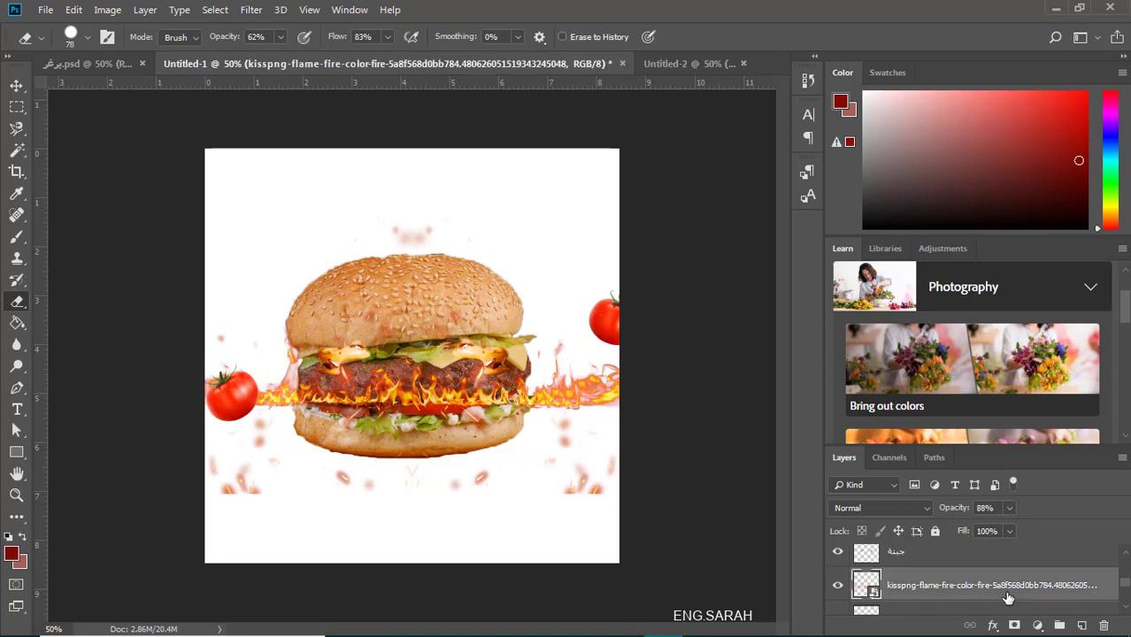
left_click(692, 63)
key("ctrl+v")
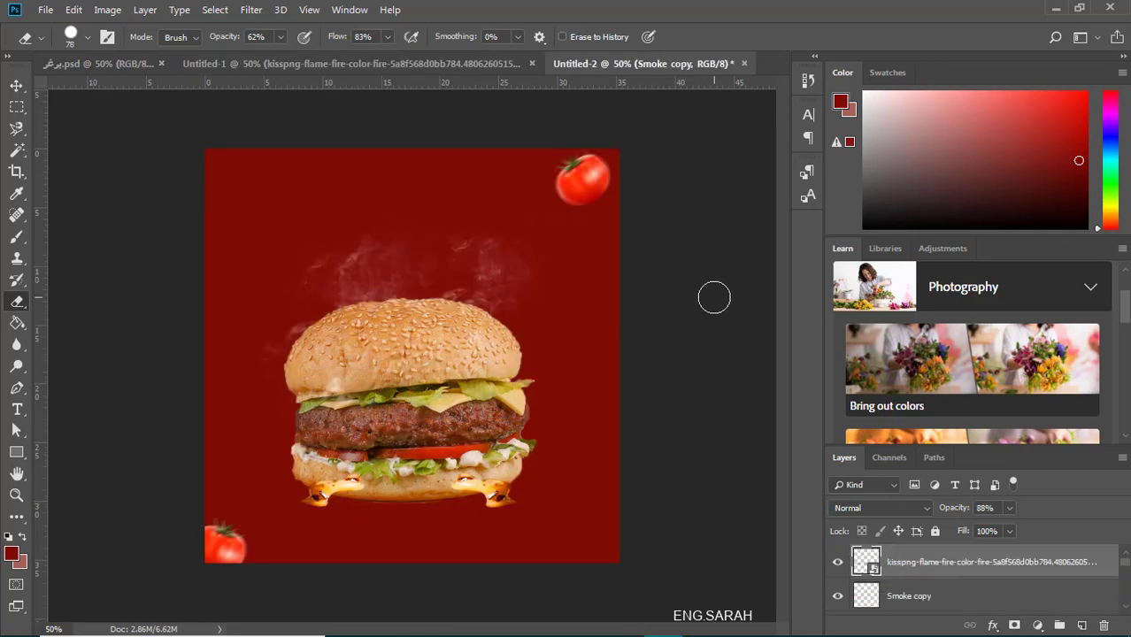
key("ctrl+t")
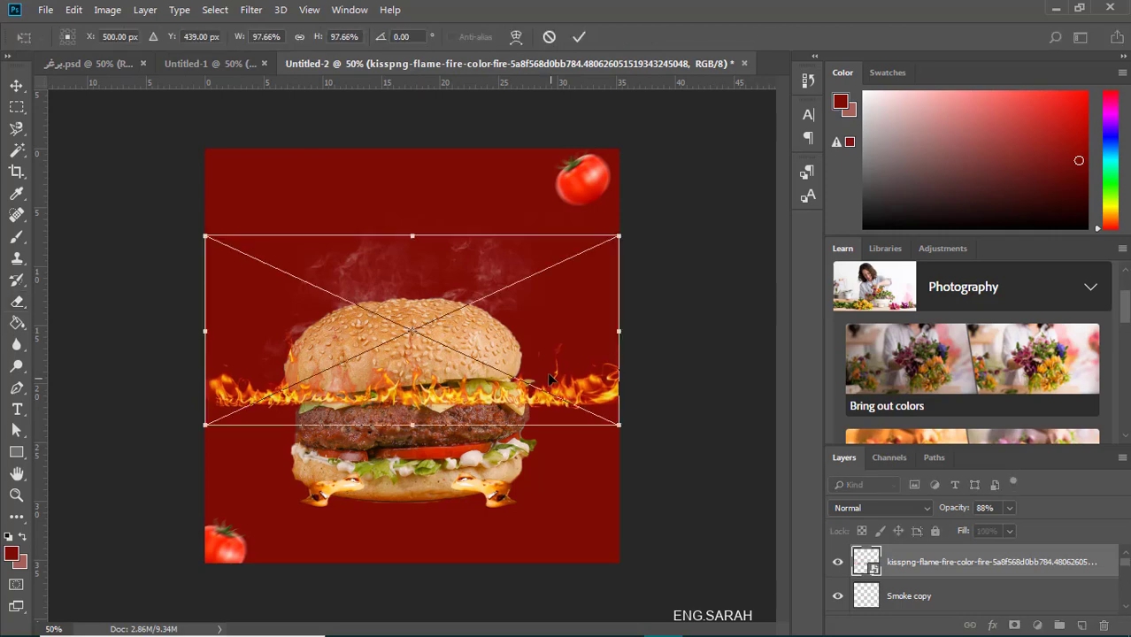
left_click_drag(548, 376, 546, 498)
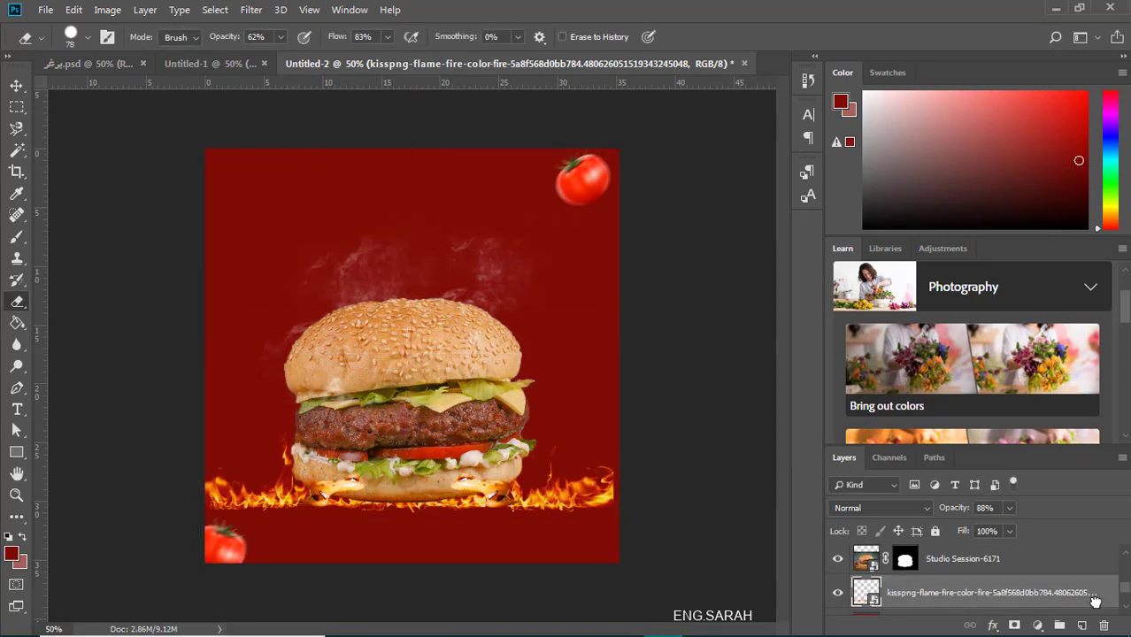
key("ctrl+t")
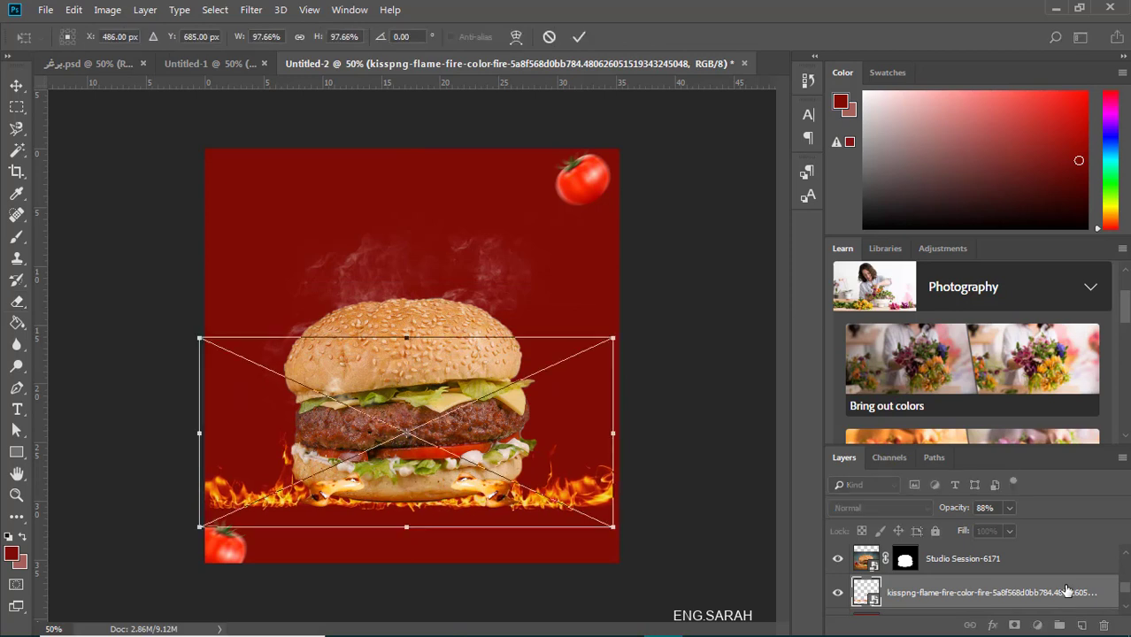
mouse_move(580, 400)
left_mouse_down()
mouse_move(583, 410)
mouse_move(580, 399)
left_mouse_up()
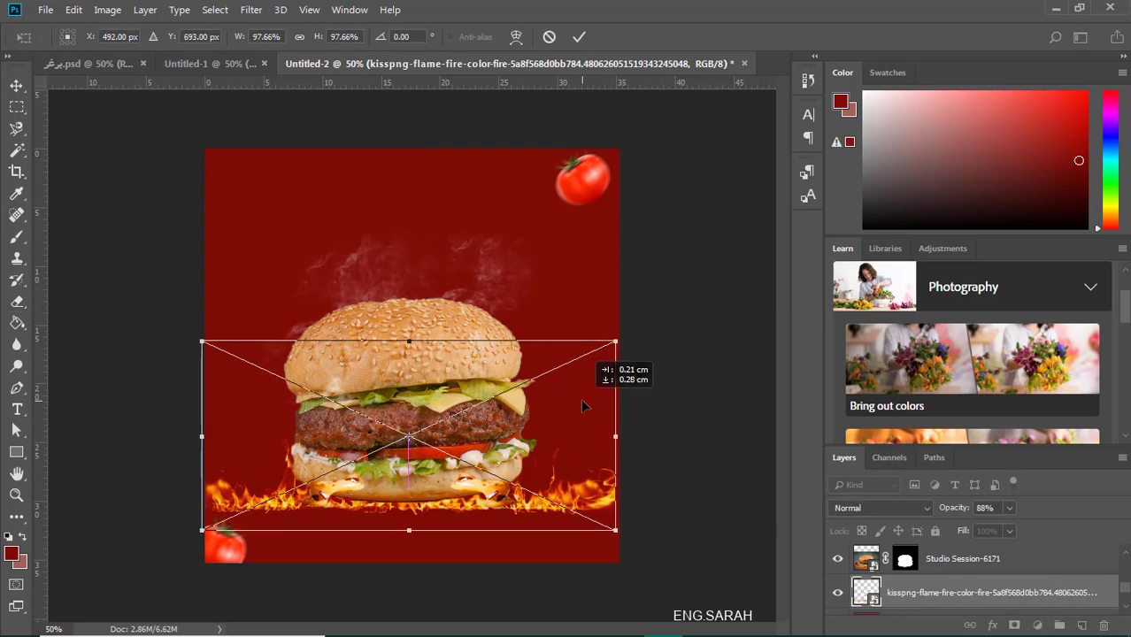
key("Return")
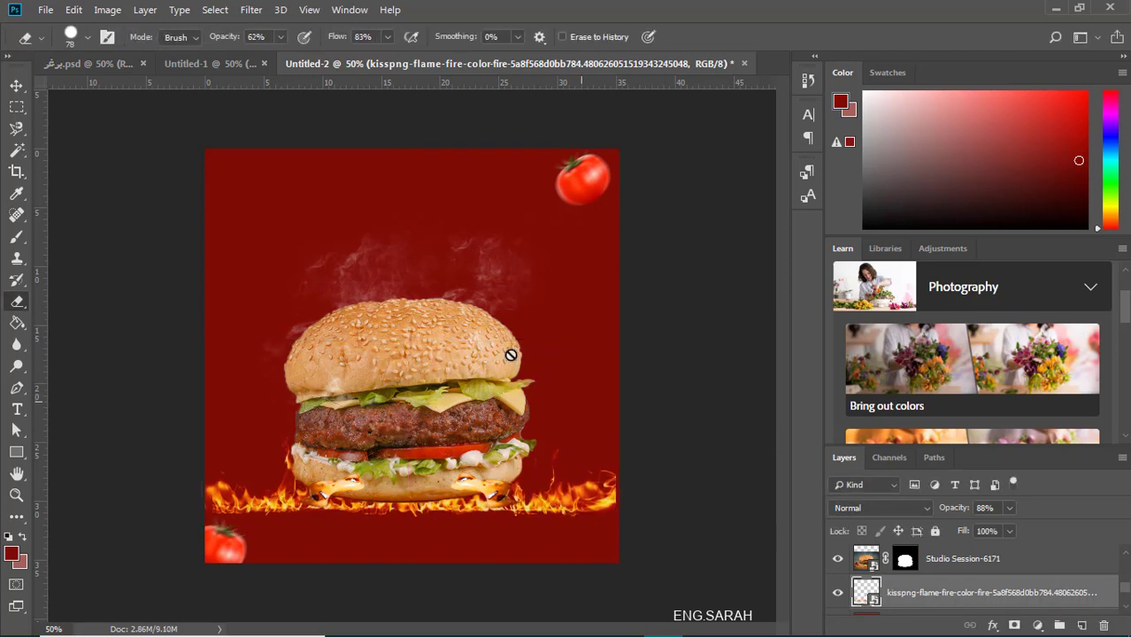
left_click(188, 62)
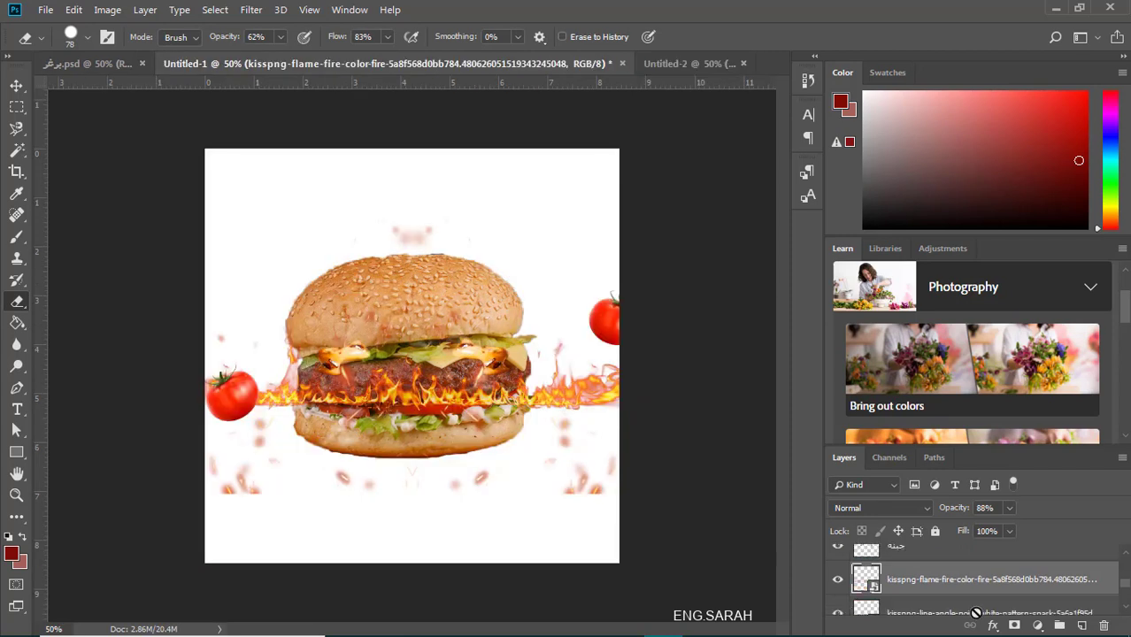
Bring the spark particle layer into the red poster and settle it around the burger
scroll(1117, 591, "down", 1)
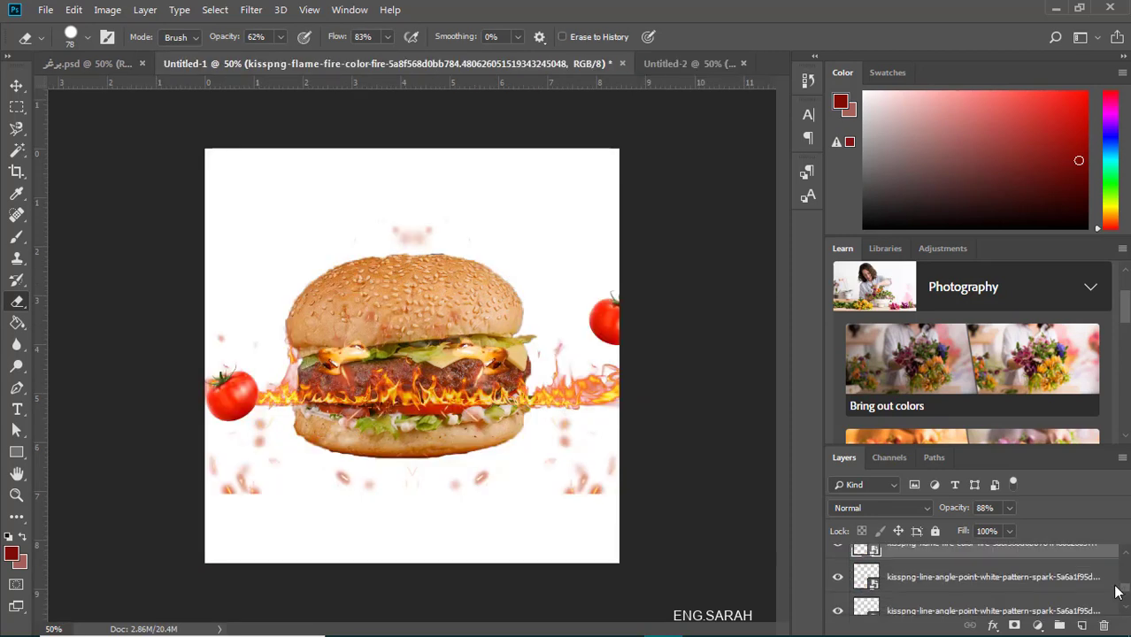
left_click(838, 577)
left_click(837, 577)
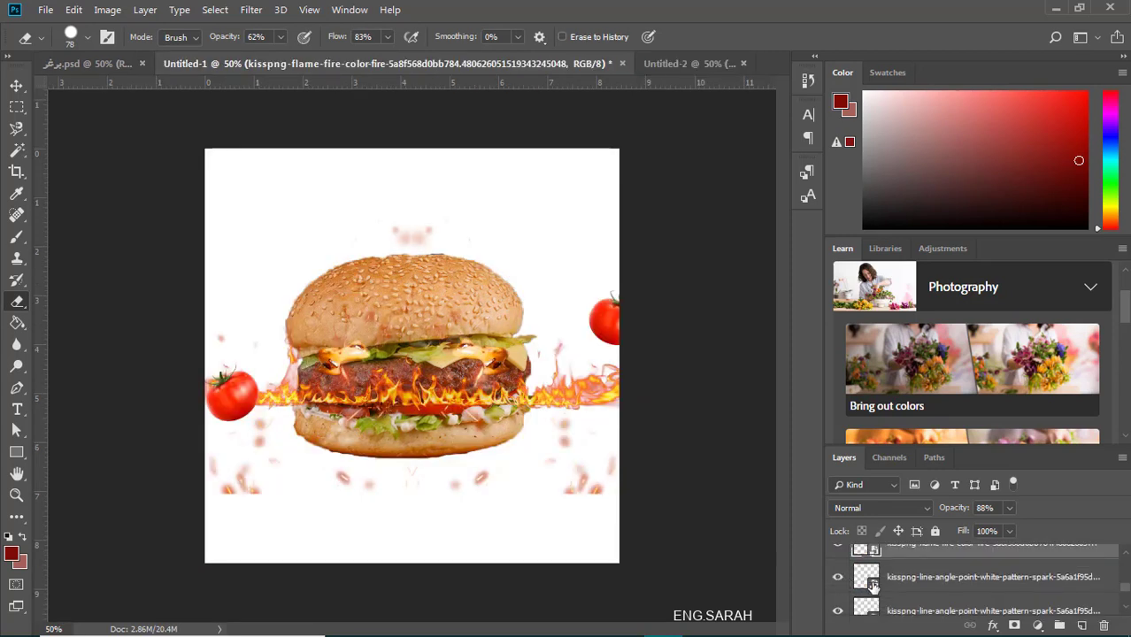
left_click(929, 594)
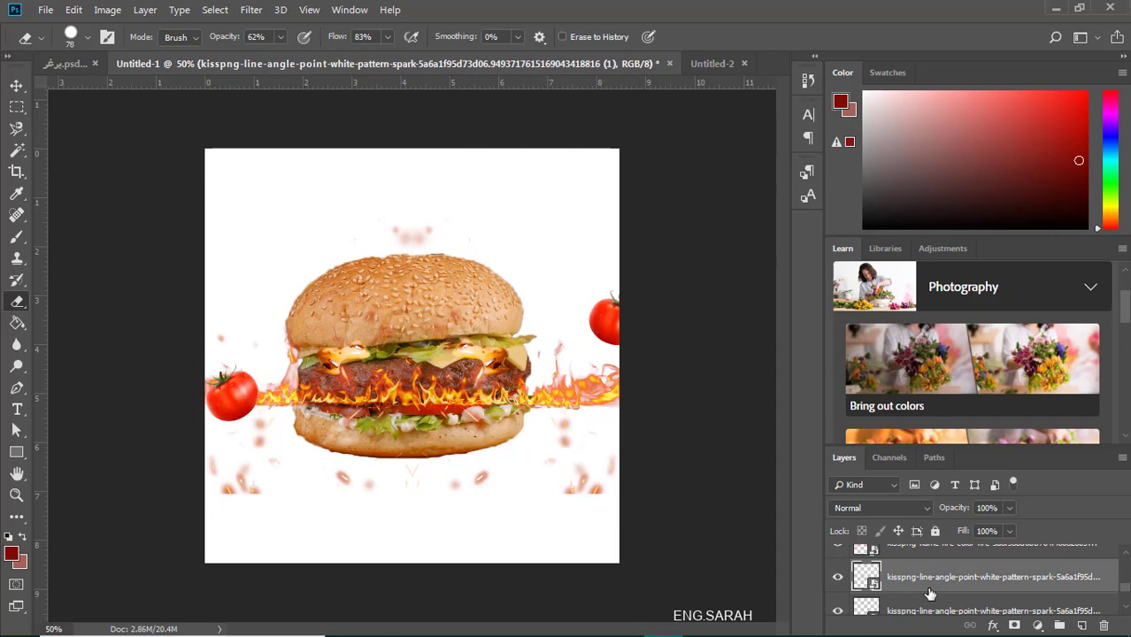
left_click(708, 65)
key("ctrl+t")
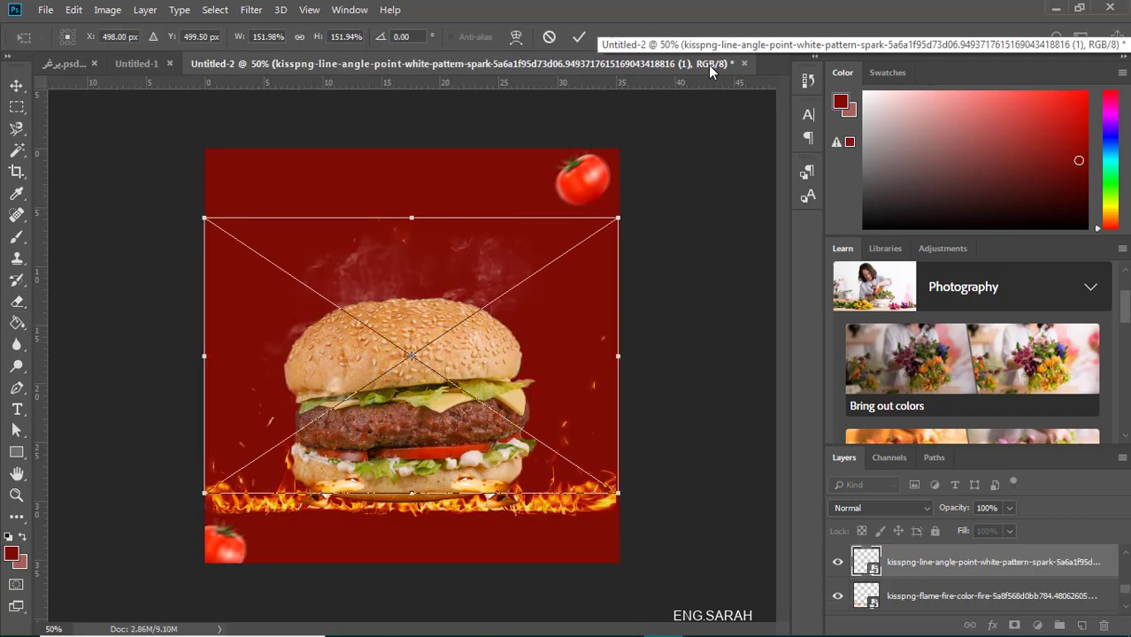
left_click_drag(390, 285, 375, 237)
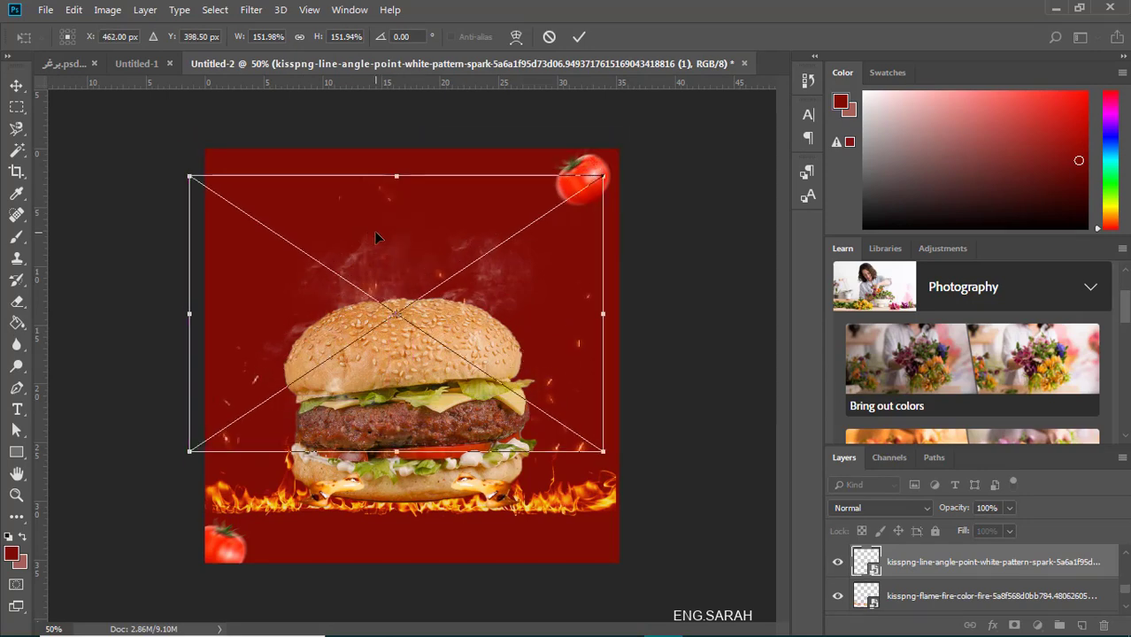
left_click_drag(375, 231, 381, 283)
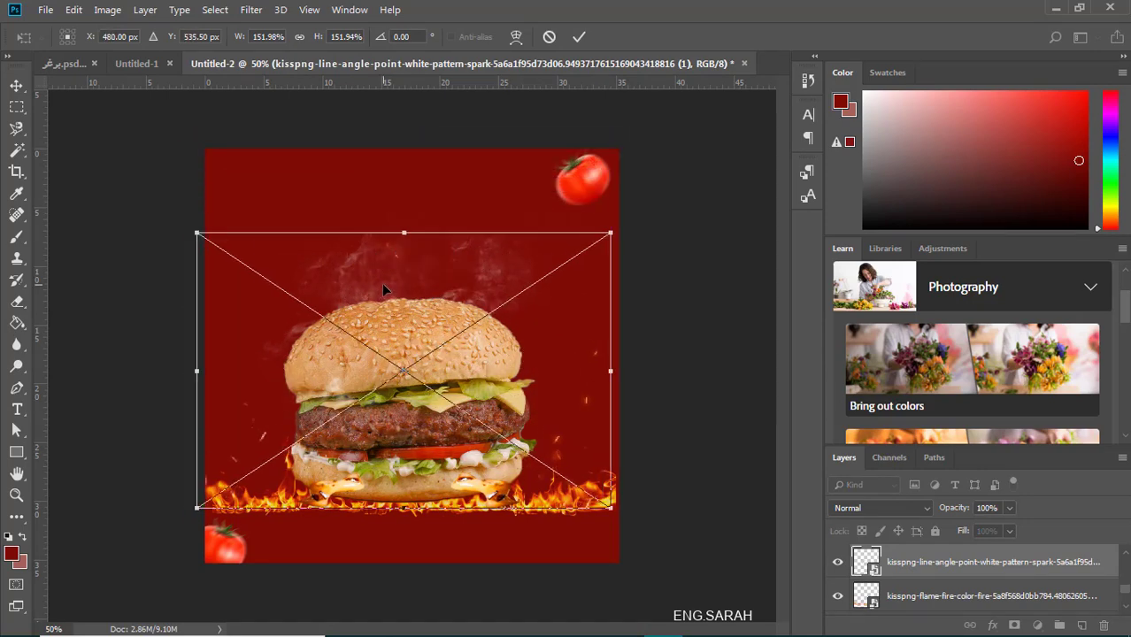
key("e")
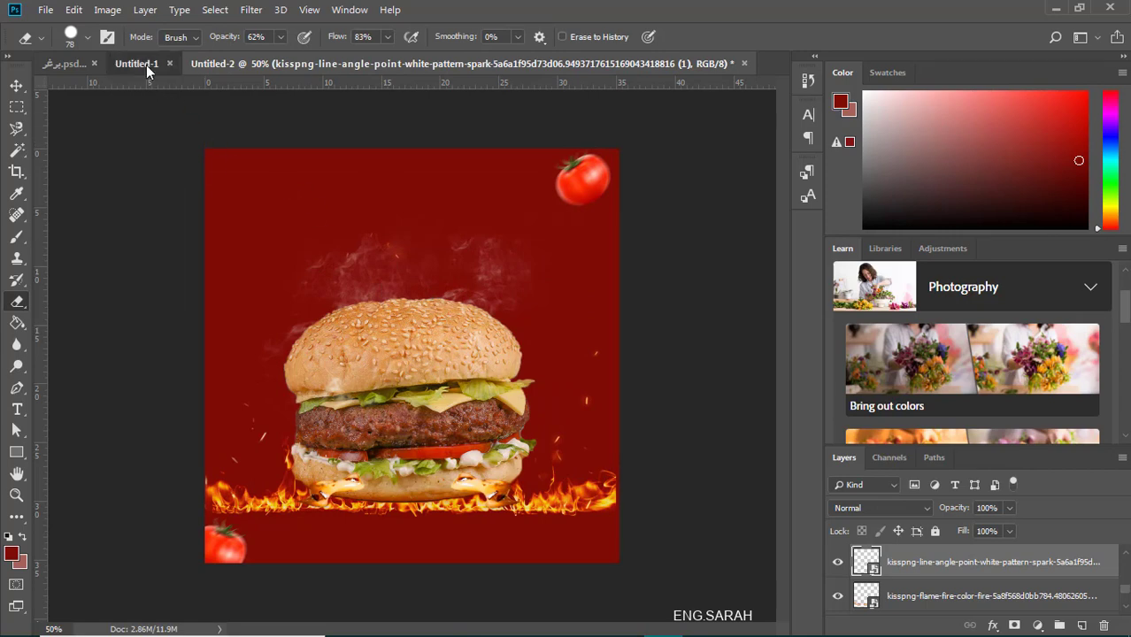
Add a duplicate spark layer, move it toward the top and enlarge it
left_click(145, 64)
key("ctrl+j")
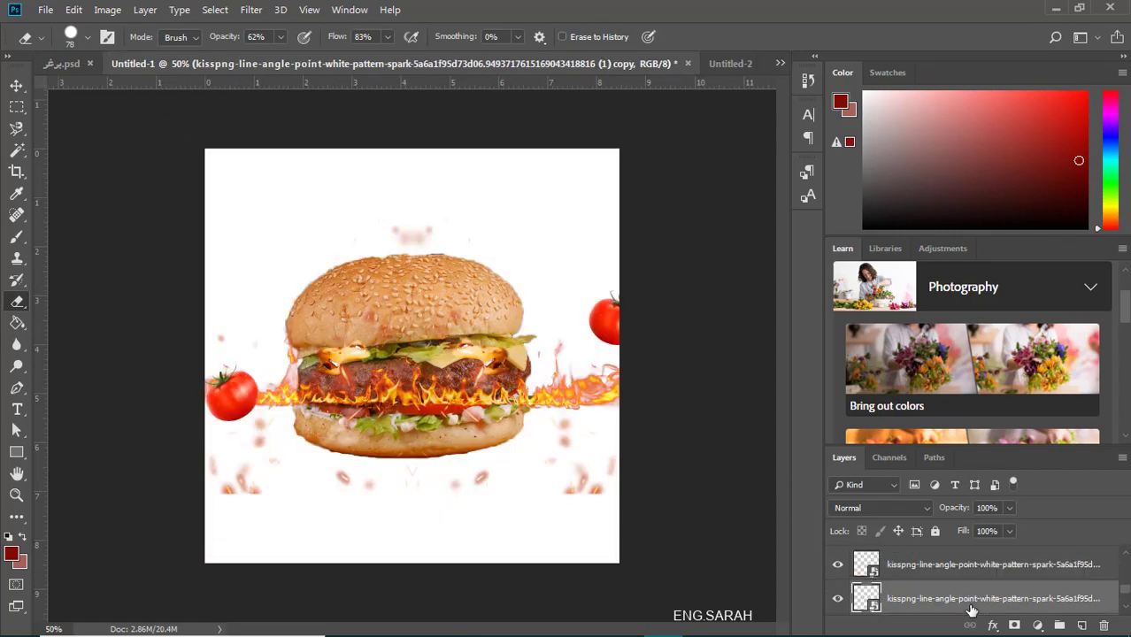
left_click(725, 66)
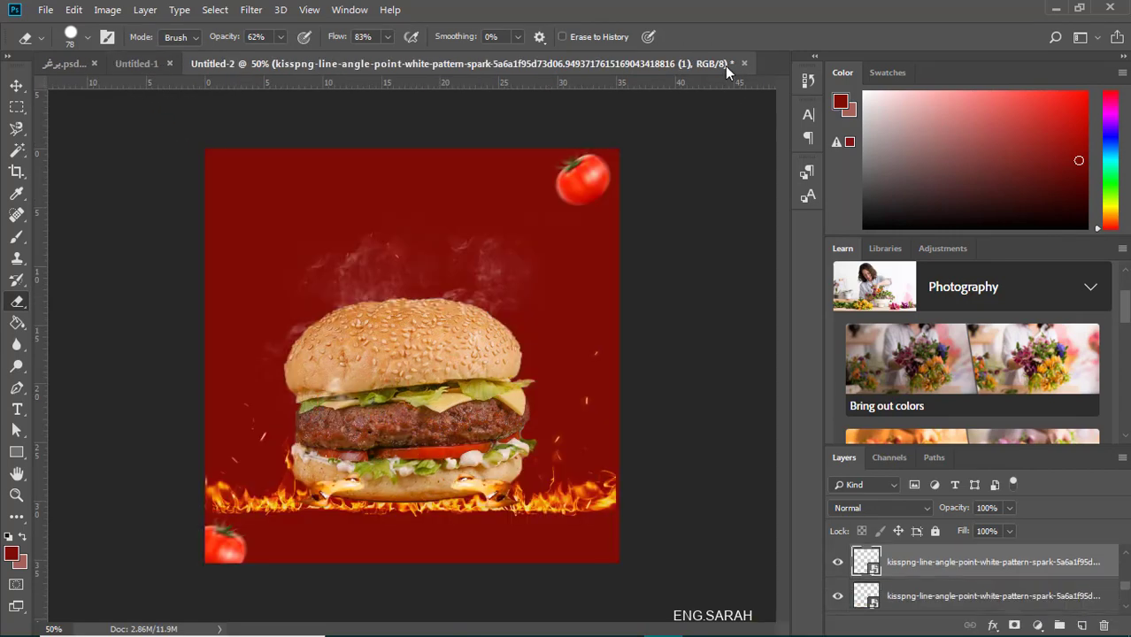
key("ctrl+t")
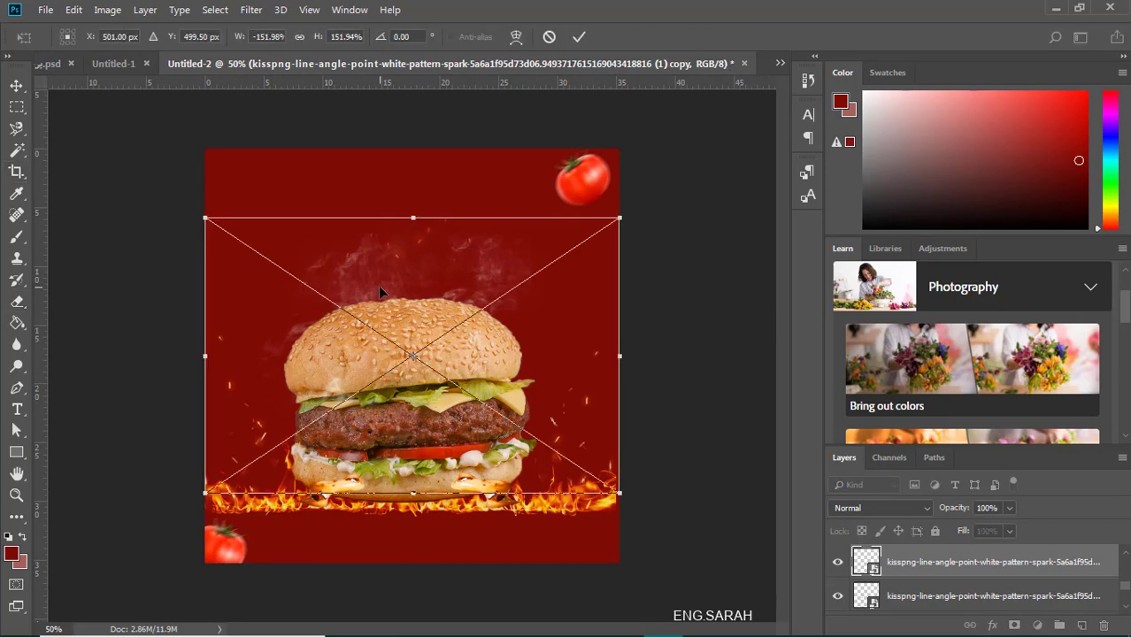
left_click_drag(381, 291, 386, 240)
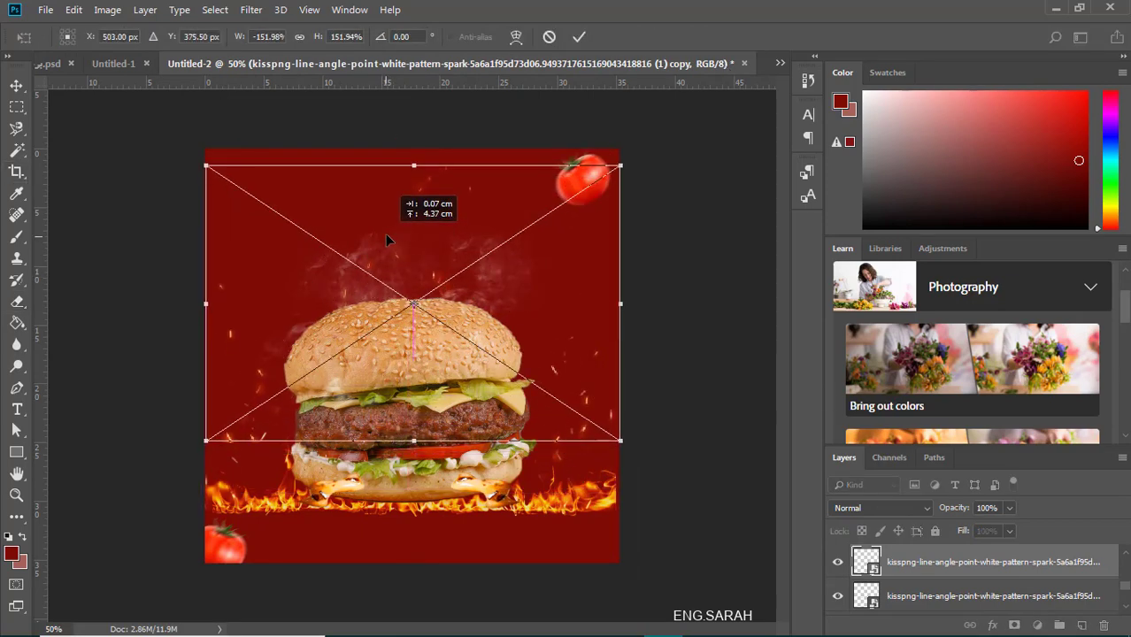
key("Return")
key("e")
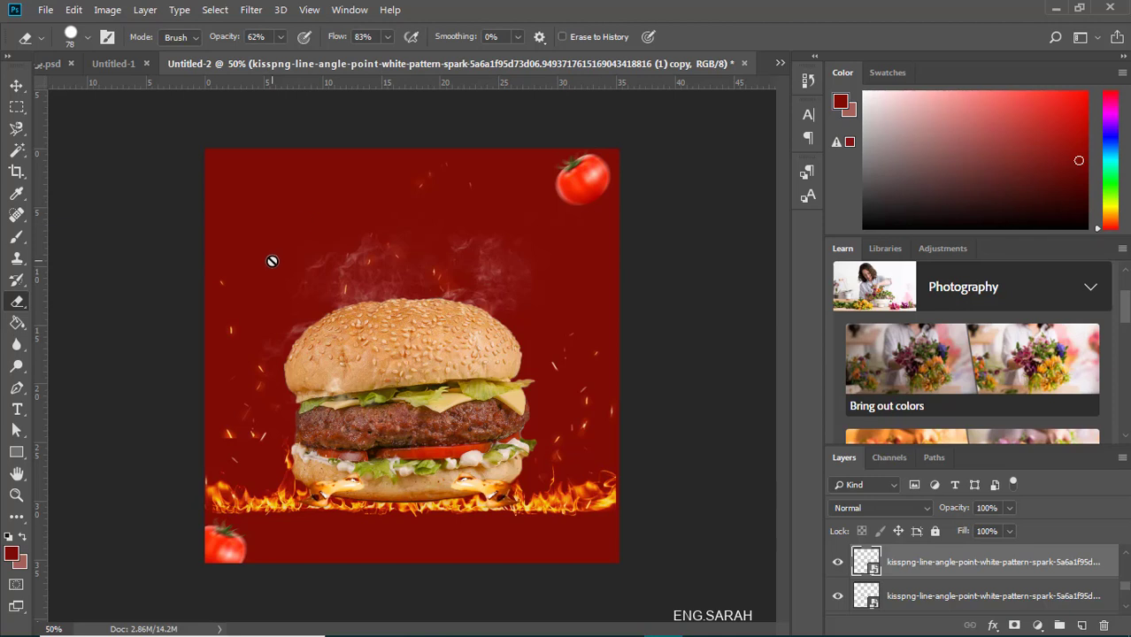
key("ctrl+t")
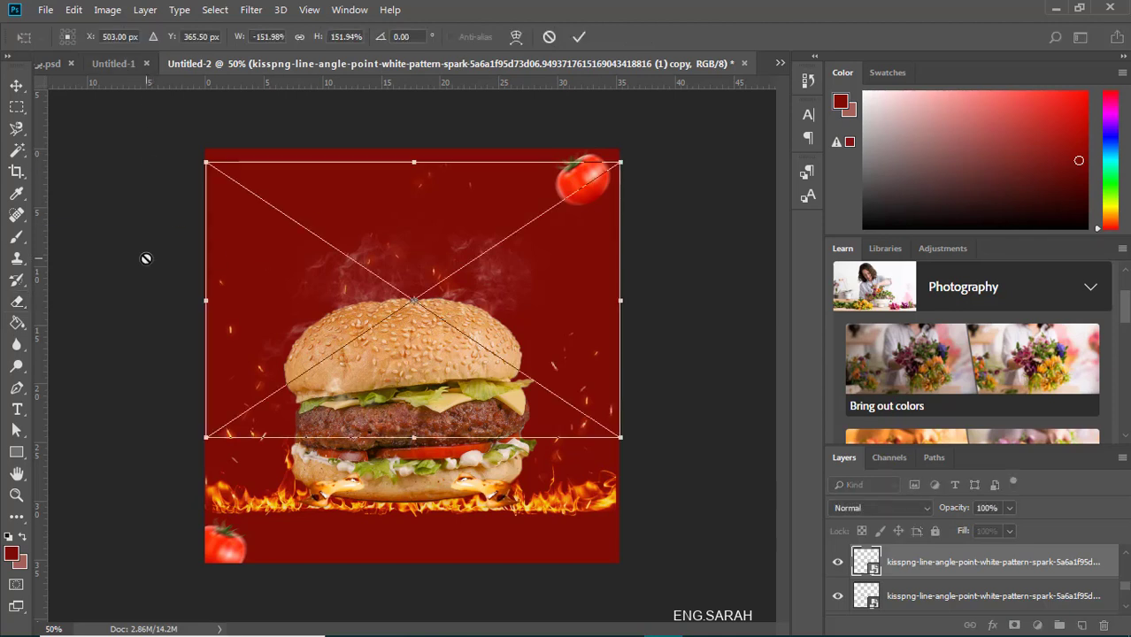
left_click_drag(205, 436, 205, 477)
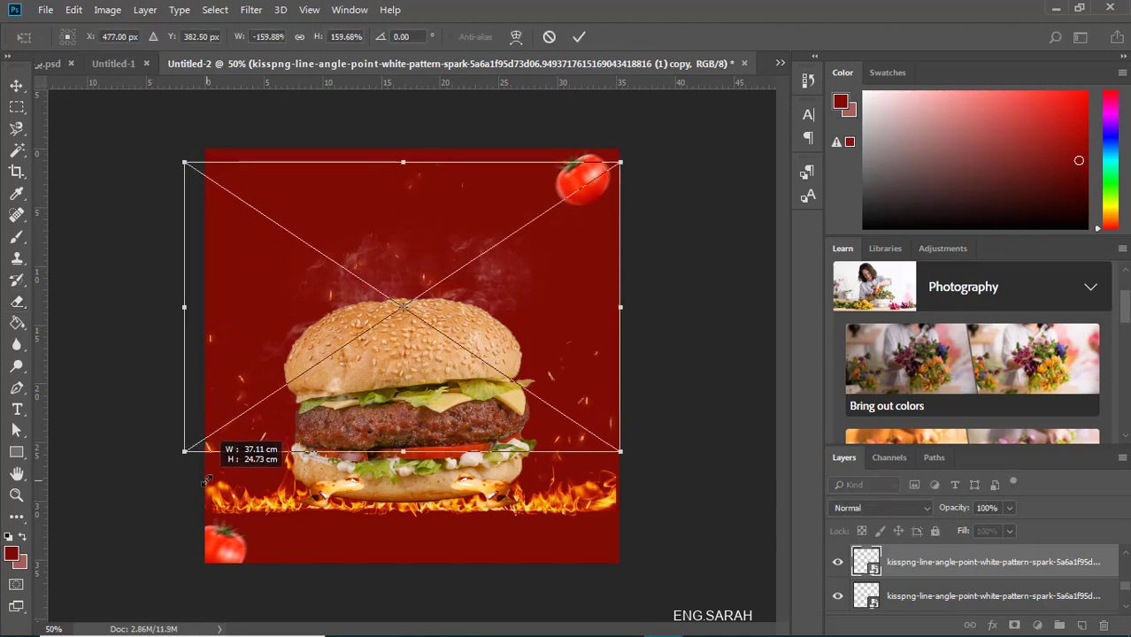
key("Return")
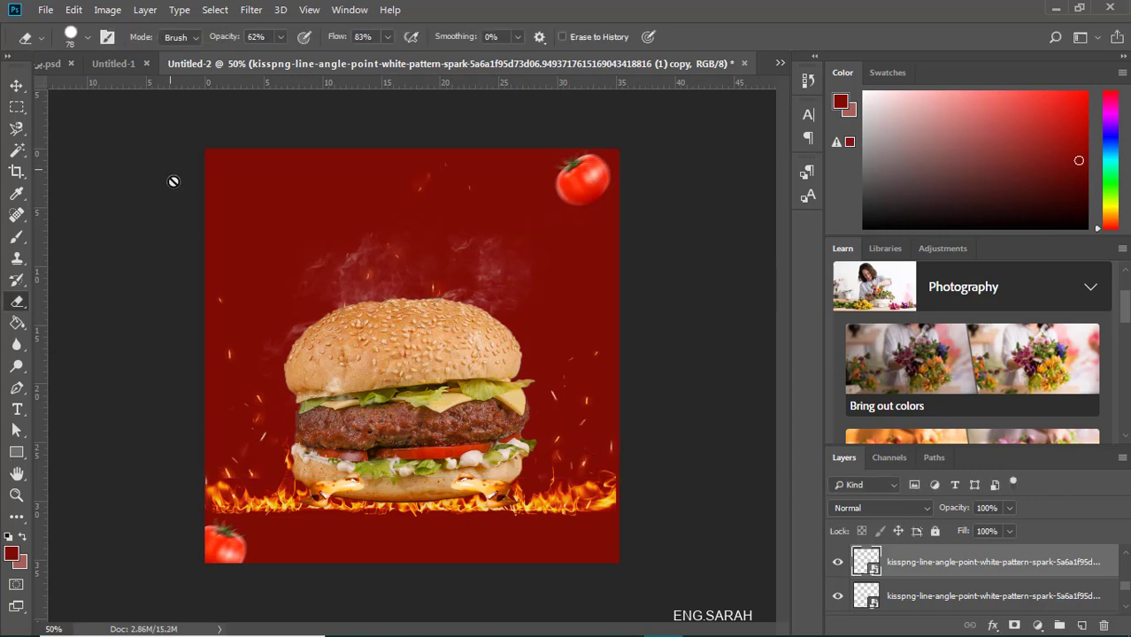
Show the prepared Title group and edit its yellow BURGER text layer
left_click(325, 241)
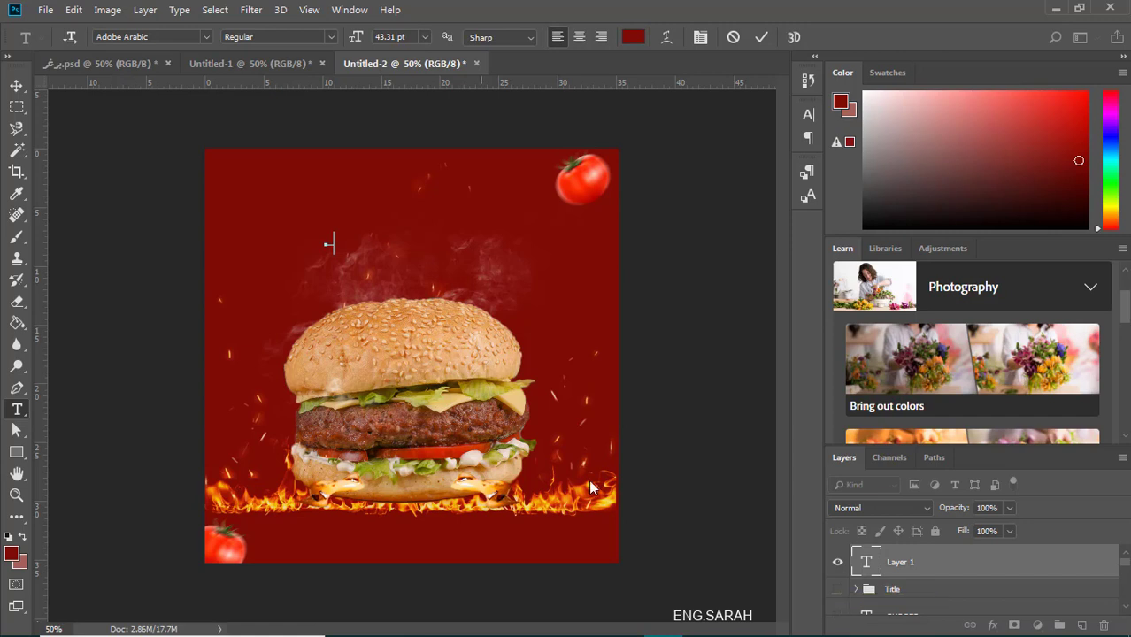
key("ctrl+a")
key("BackSpace")
left_click(838, 615)
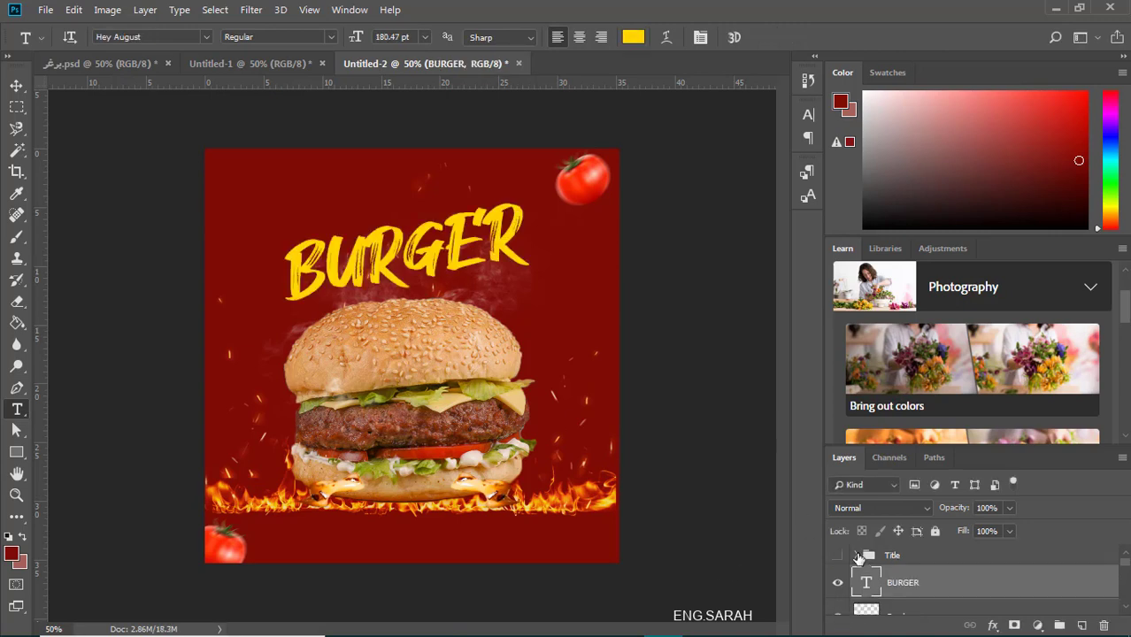
left_click(857, 557)
scroll(1129, 567, "down", 1)
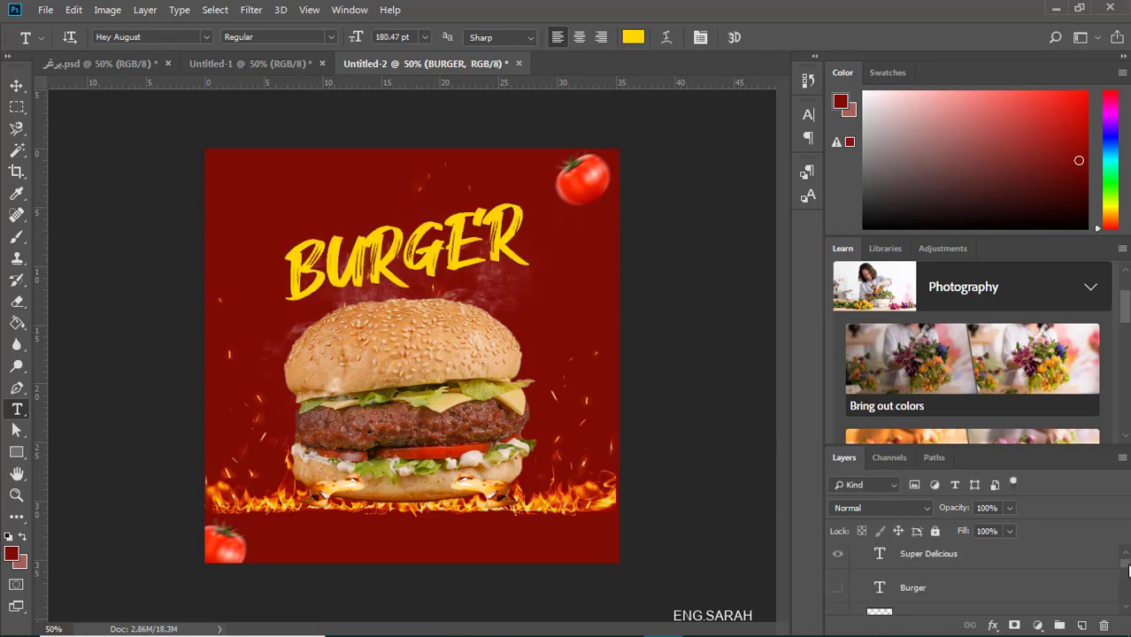
left_click(352, 204)
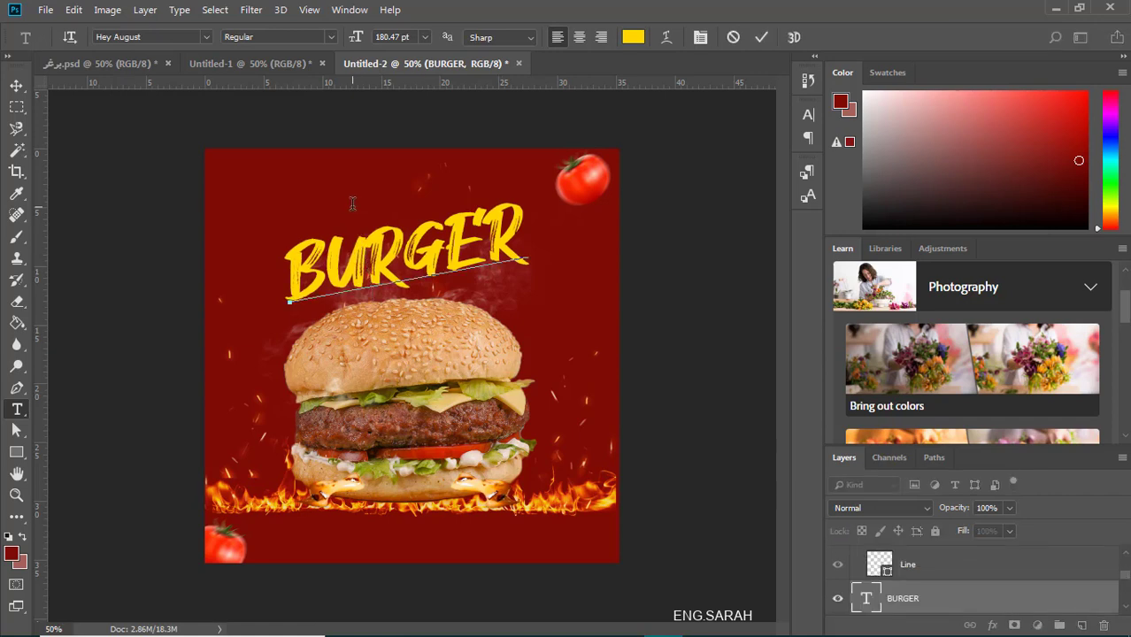
left_click(376, 522)
Add the text 'SUPER DDELICIOUS' with a new font and place the title above the burger
left_click(230, 177)
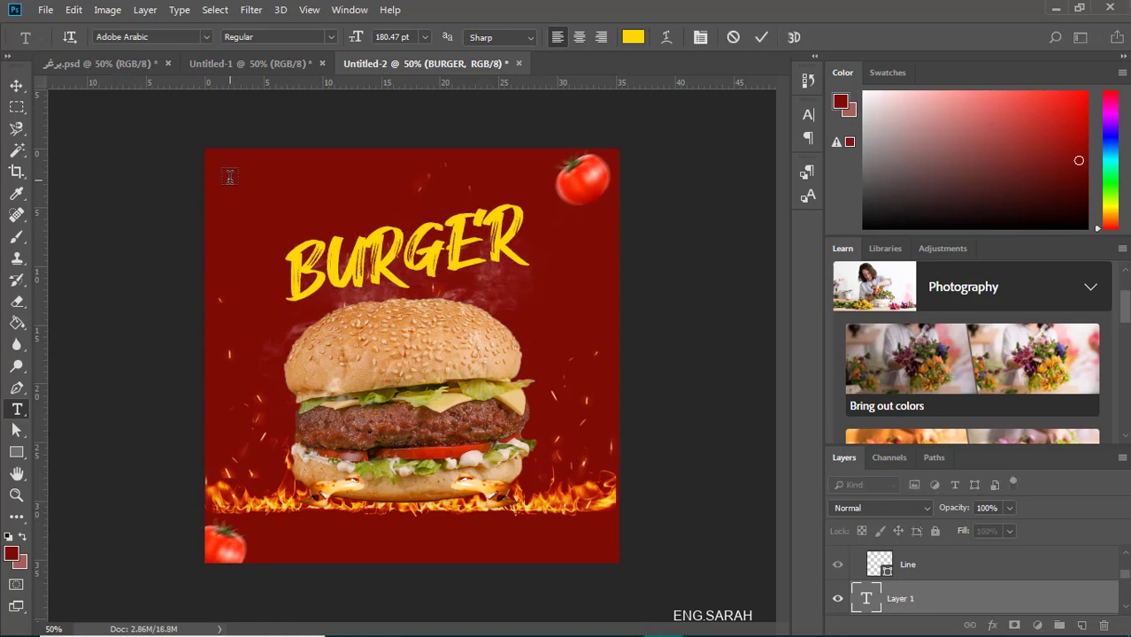
type("SU")
type("PER ")
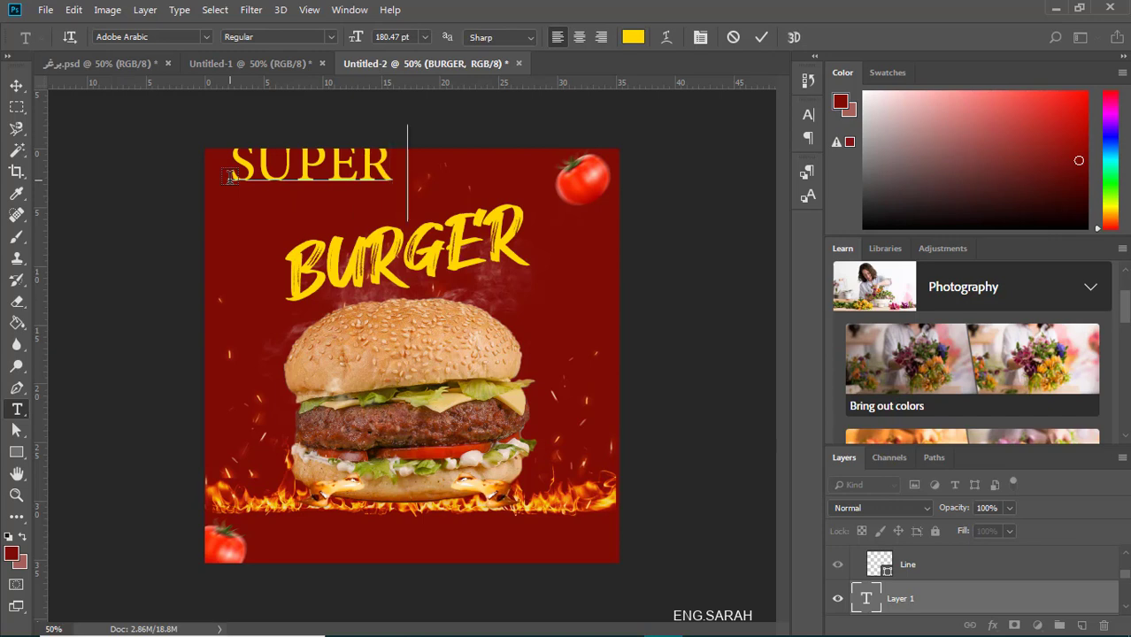
type("DDELICI")
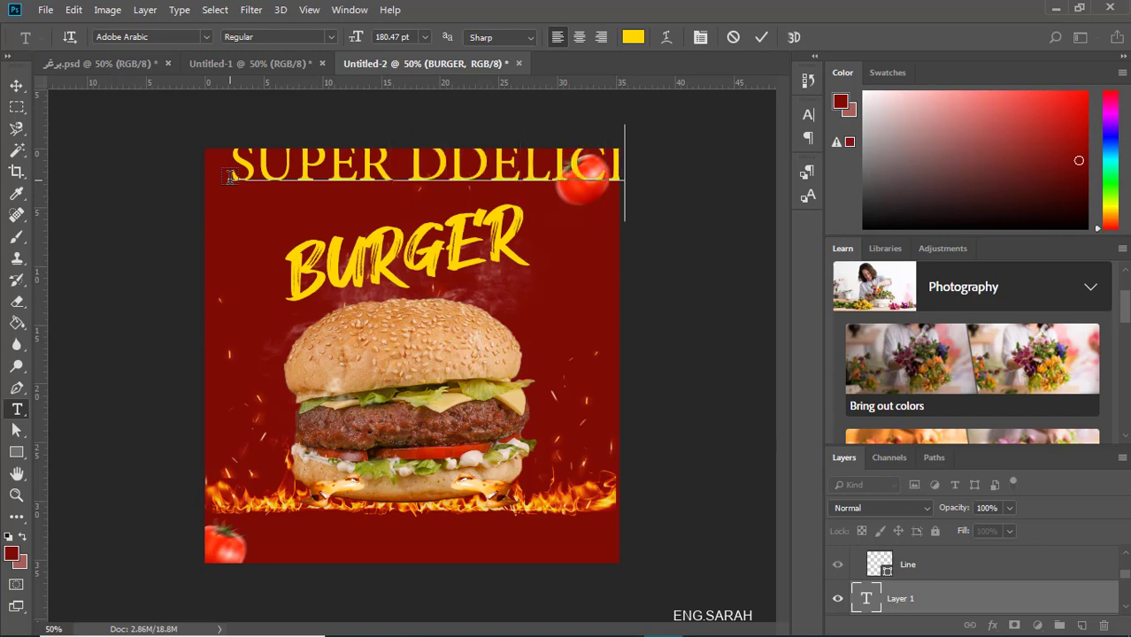
type("OU")
type("S")
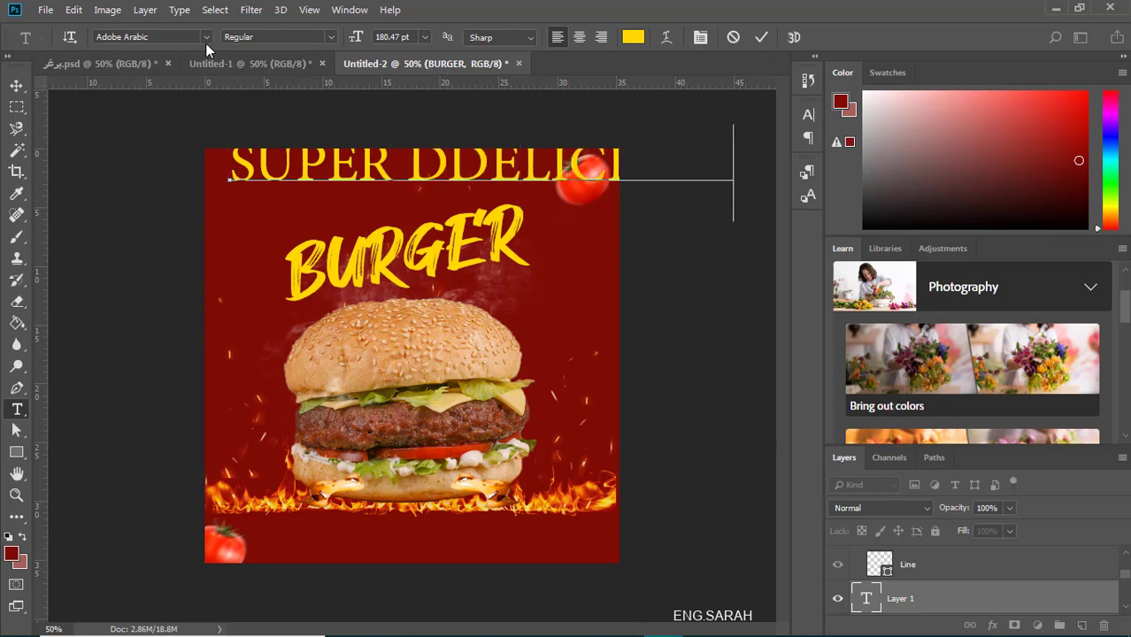
left_click(204, 37)
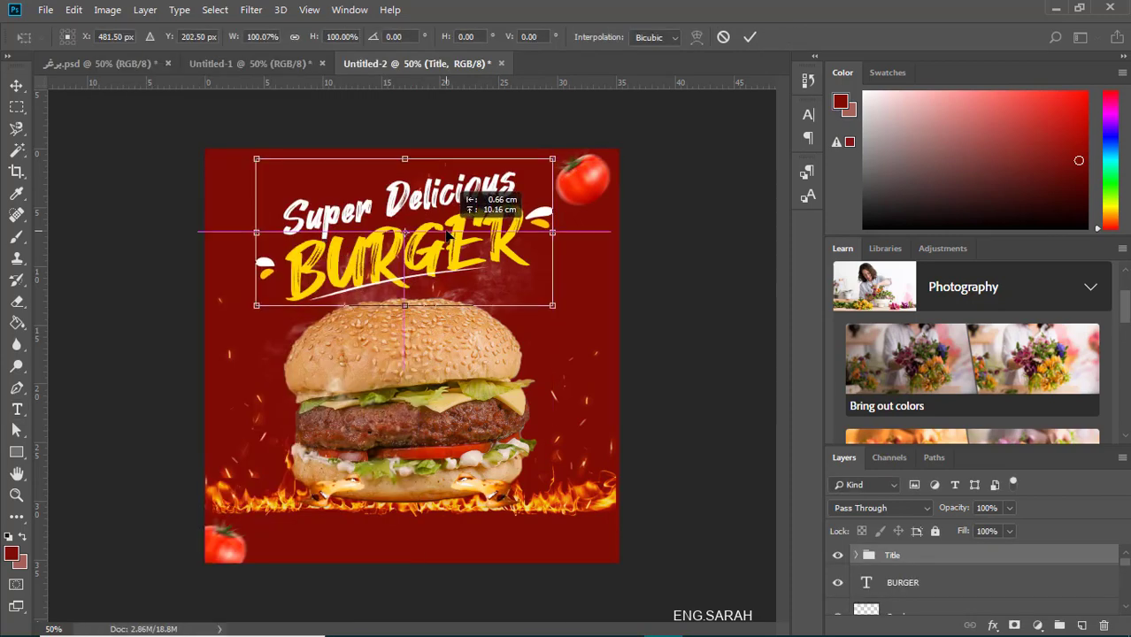
left_click_drag(448, 235, 448, 236)
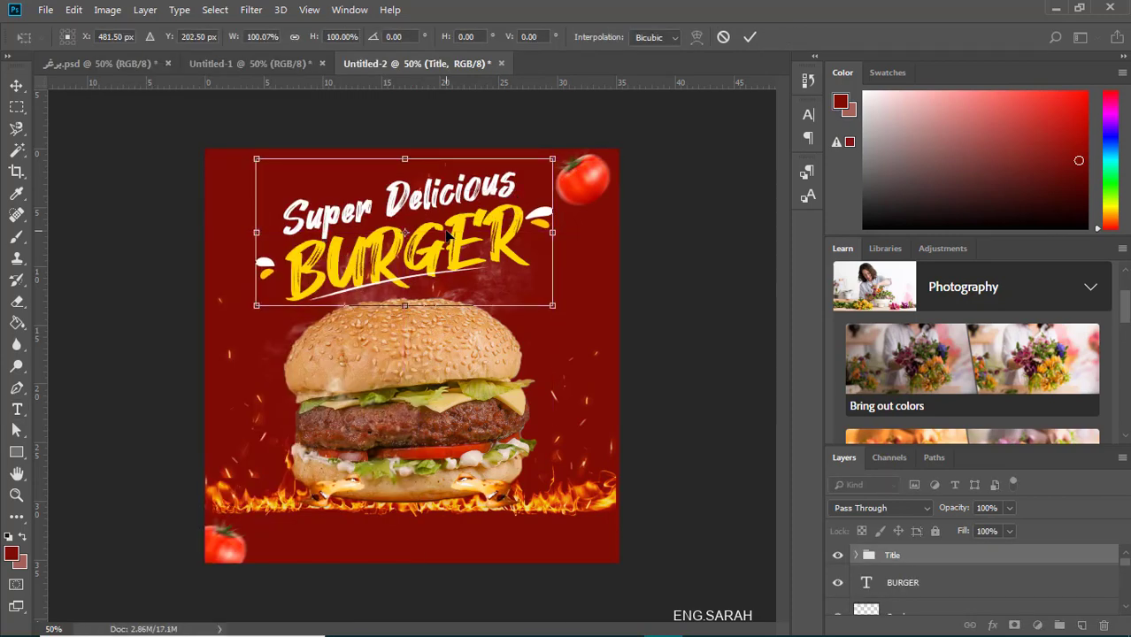
Move the bottom-left tomato copy up to the poster's left edge beside the burger
key("t")
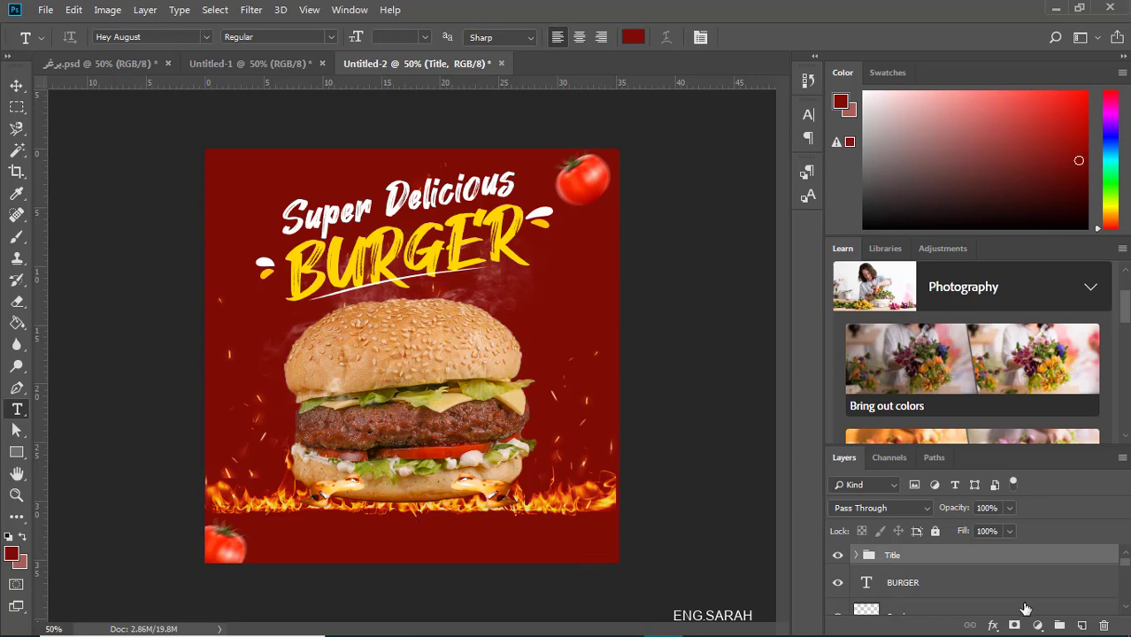
scroll(940, 571, "down", 2)
scroll(939, 571, "down", 2)
scroll(939, 571, "down", 2)
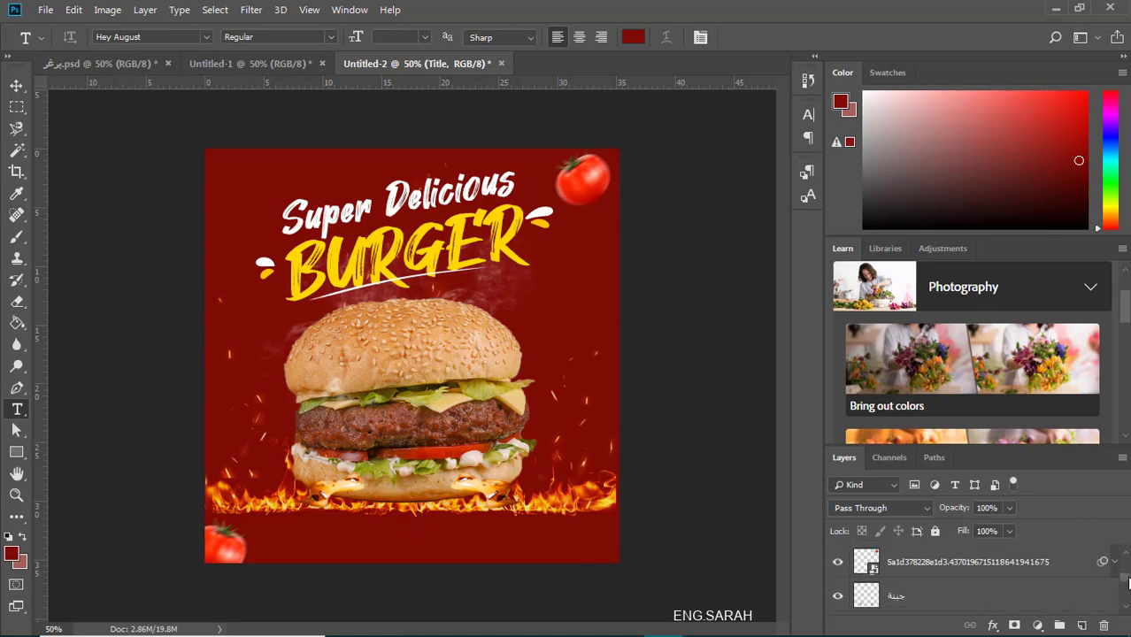
scroll(939, 571, "down", 2)
left_click(838, 554)
left_click(837, 554)
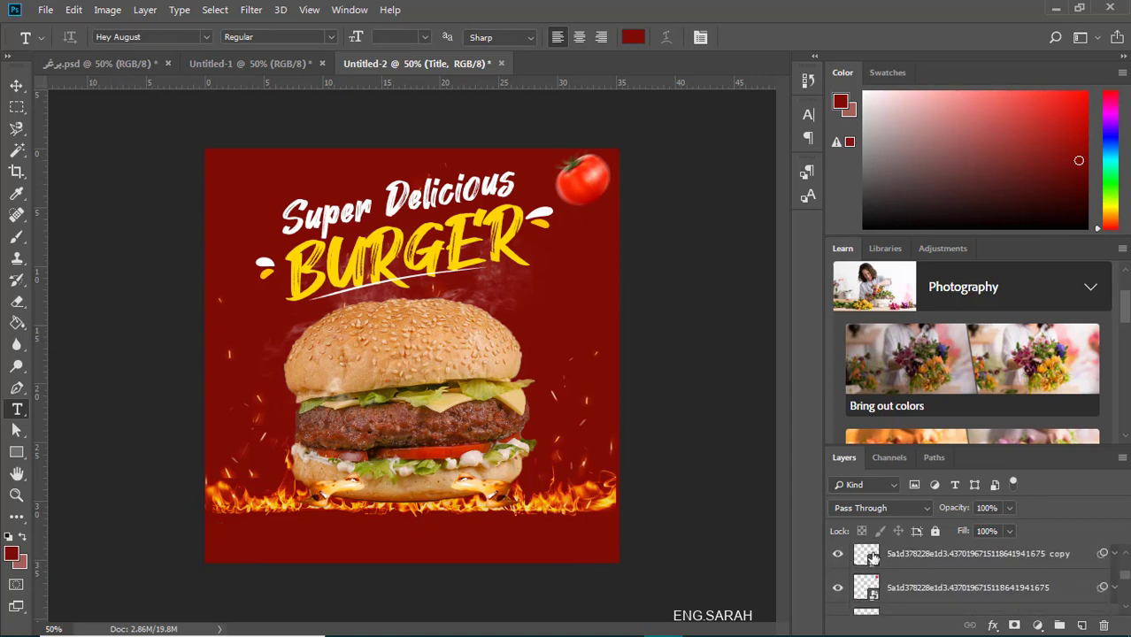
left_click(906, 562)
key("ctrl+t")
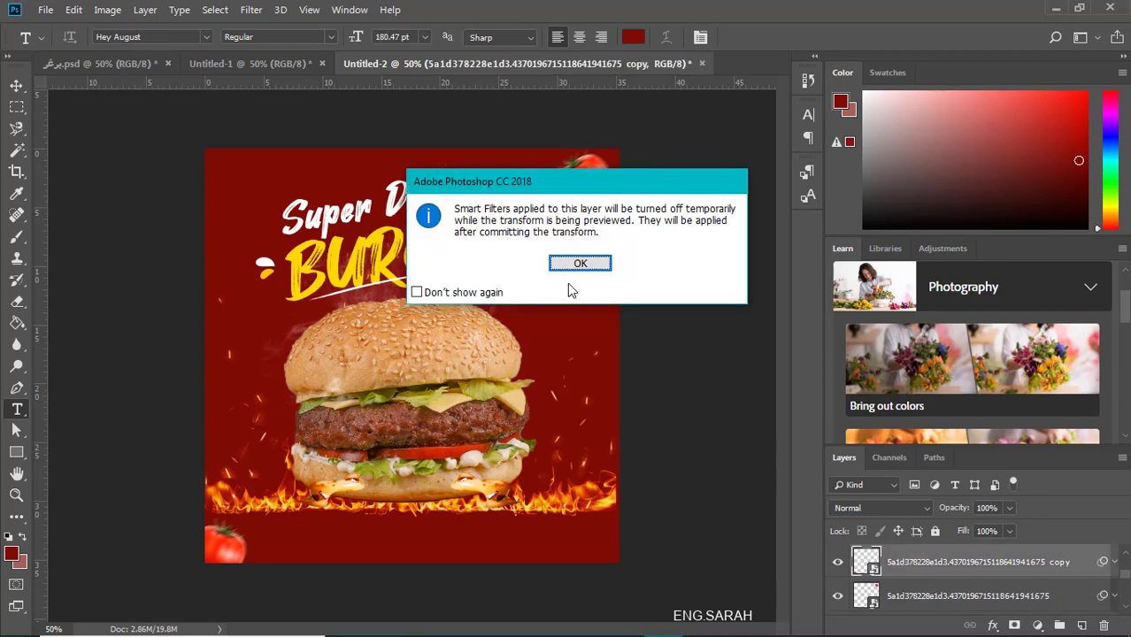
left_click(580, 263)
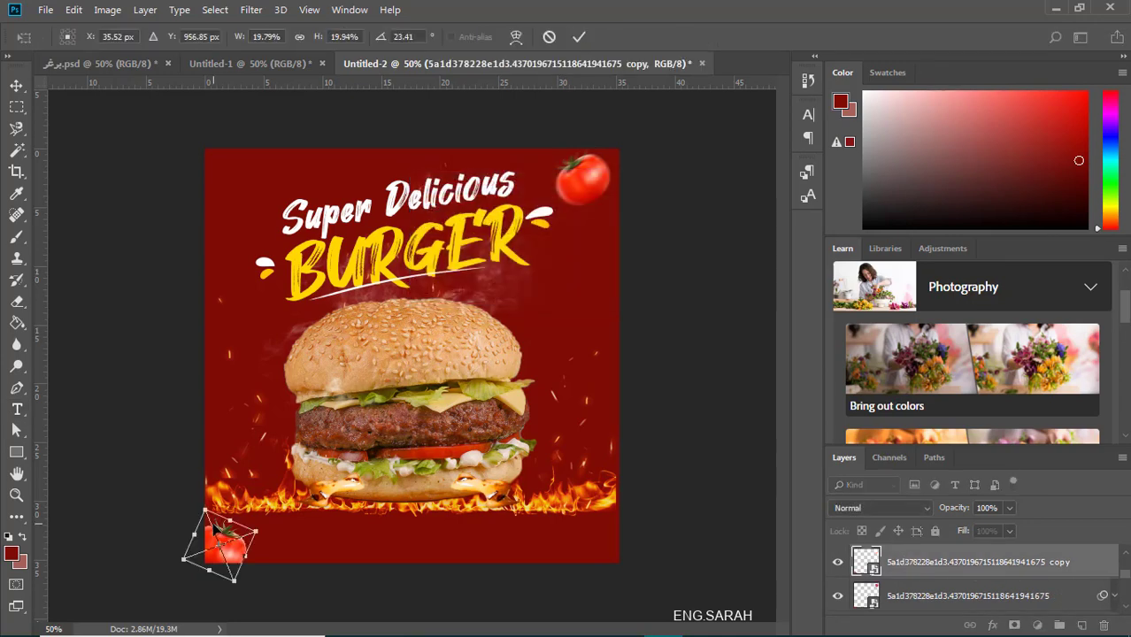
left_click_drag(221, 536, 220, 310)
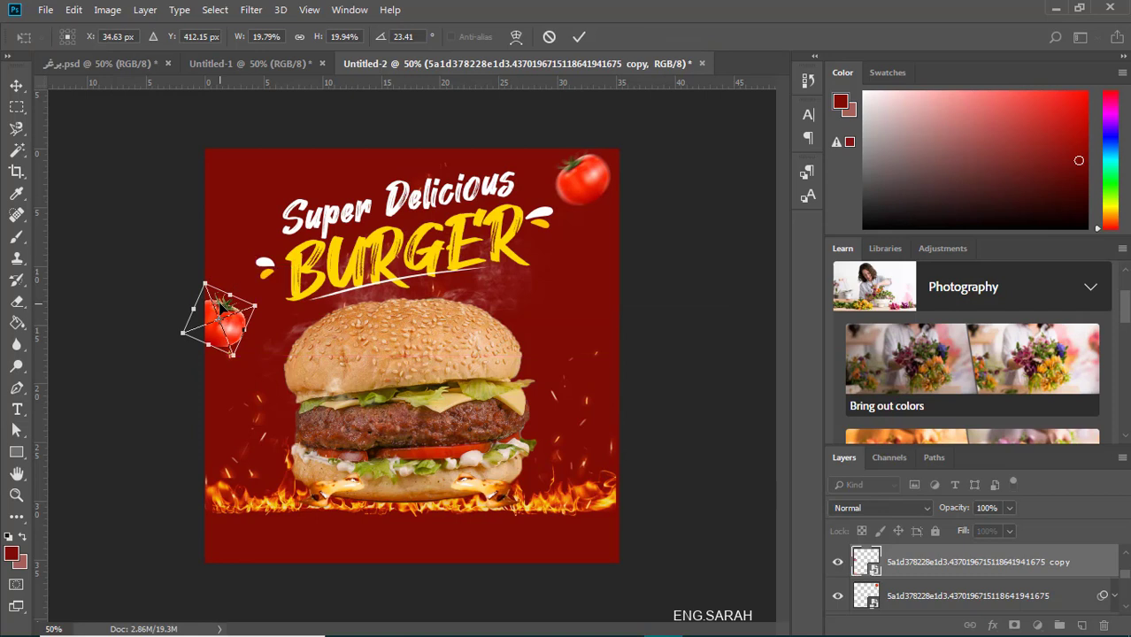
key("Return")
key("t")
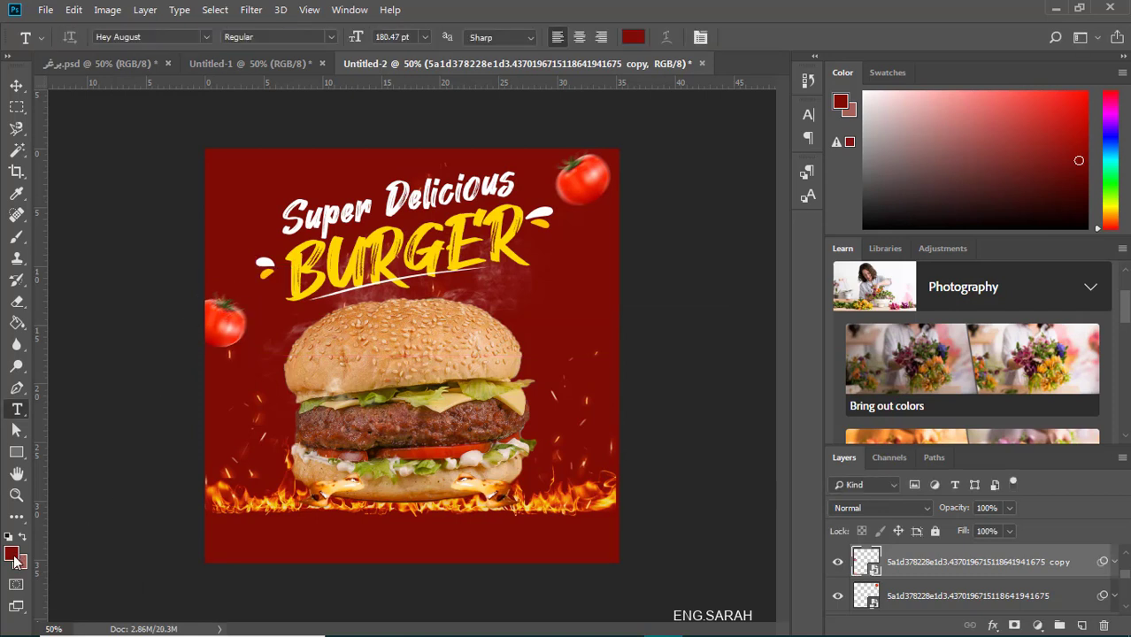
Draw a 270×54 px rounded rectangle at bottom-left, filled with the BURGER title's yellow
left_click(18, 453)
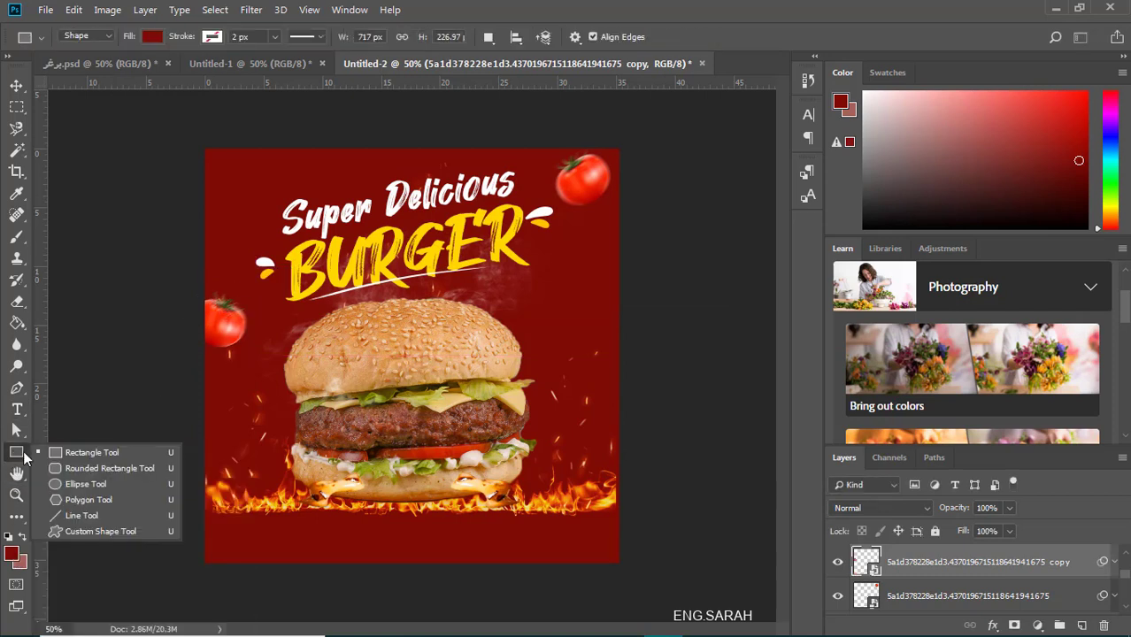
left_click(55, 466)
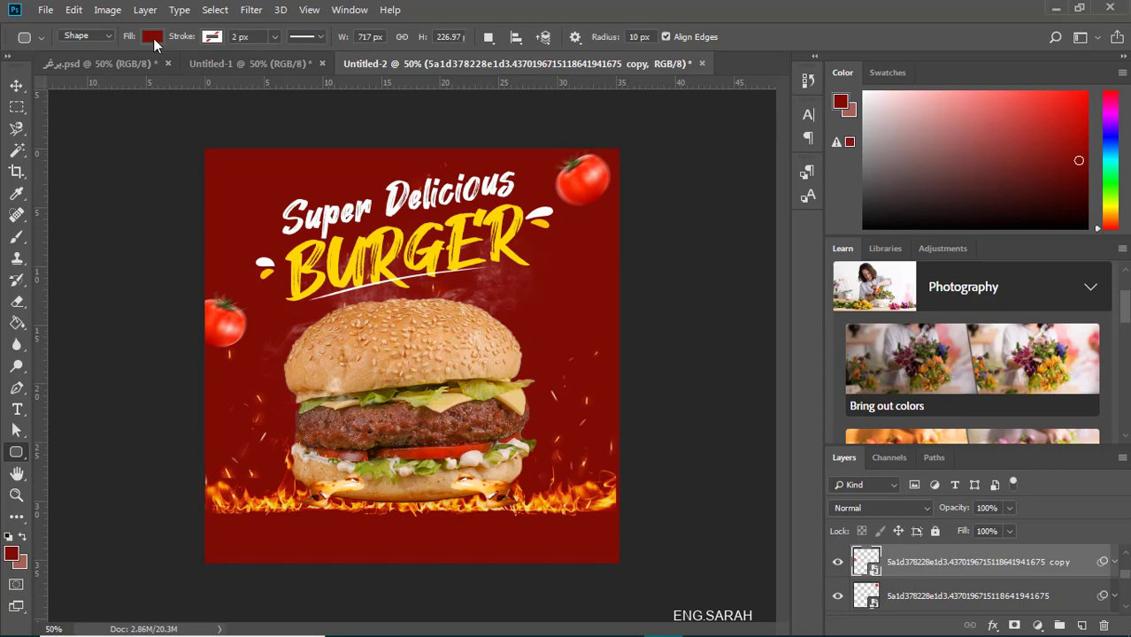
left_click(13, 557)
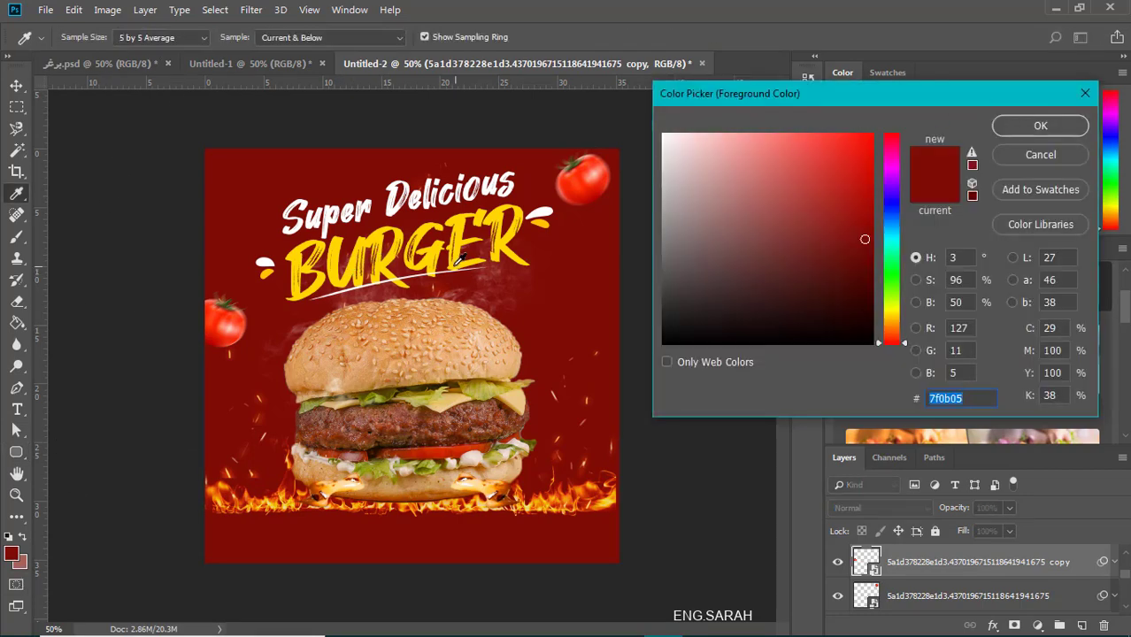
left_click(455, 261)
key("Return")
mouse_move(227, 528)
left_mouse_down()
mouse_move(326, 530)
mouse_move(339, 554)
left_mouse_up()
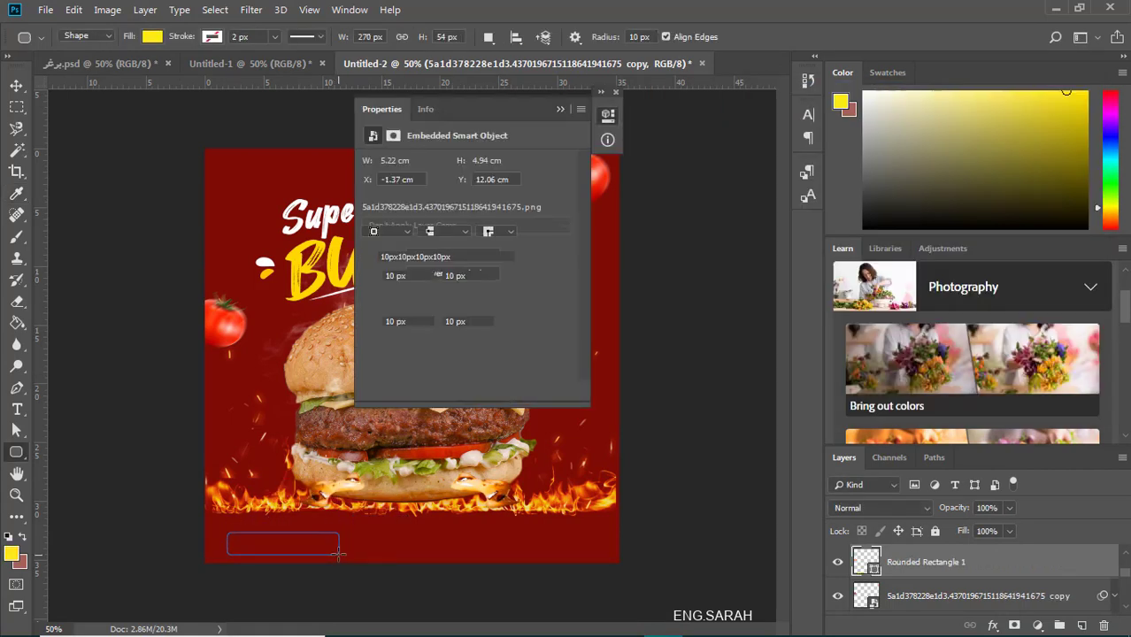
left_click(561, 108)
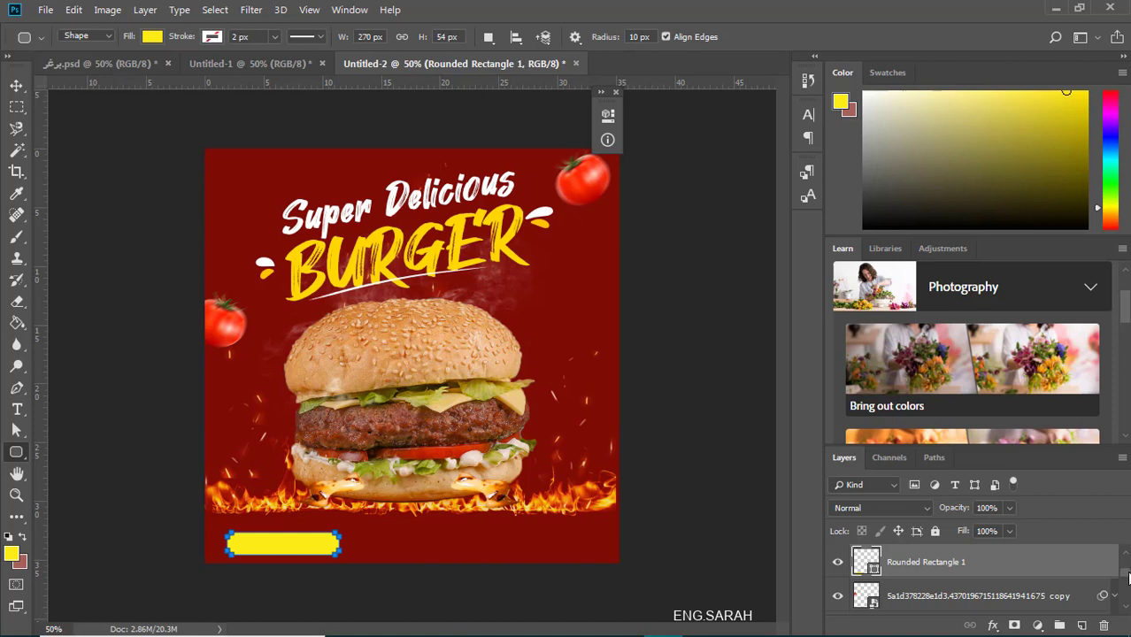
scroll(1124, 577, "up", 1)
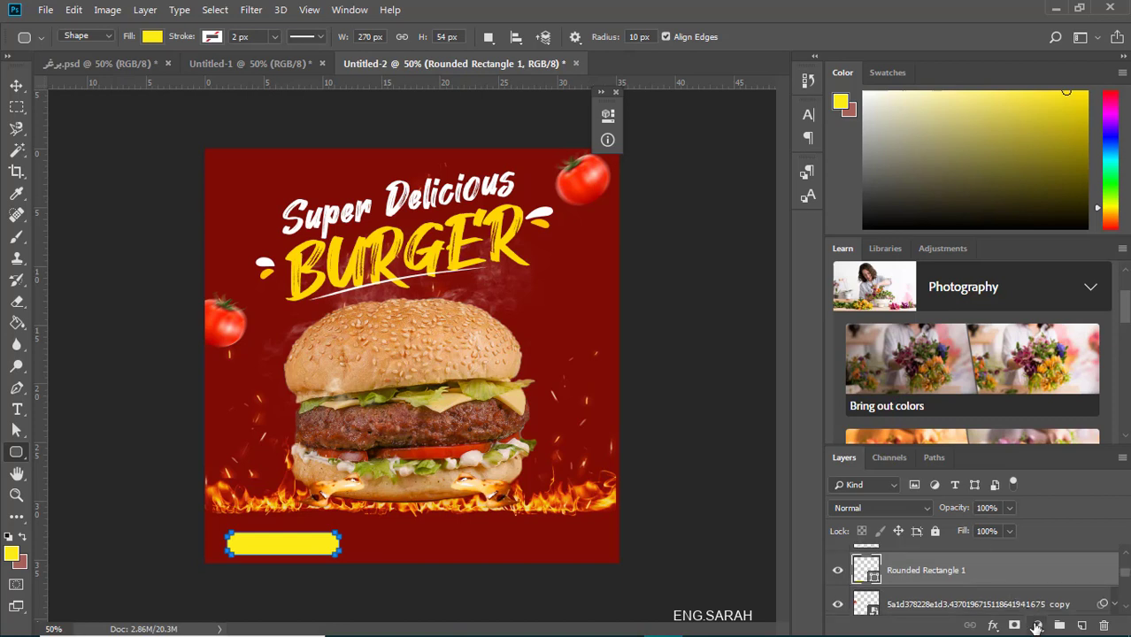
Add a Gradient Overlay to the bar, its gradient running from yellow to pale pink
left_click(1038, 626)
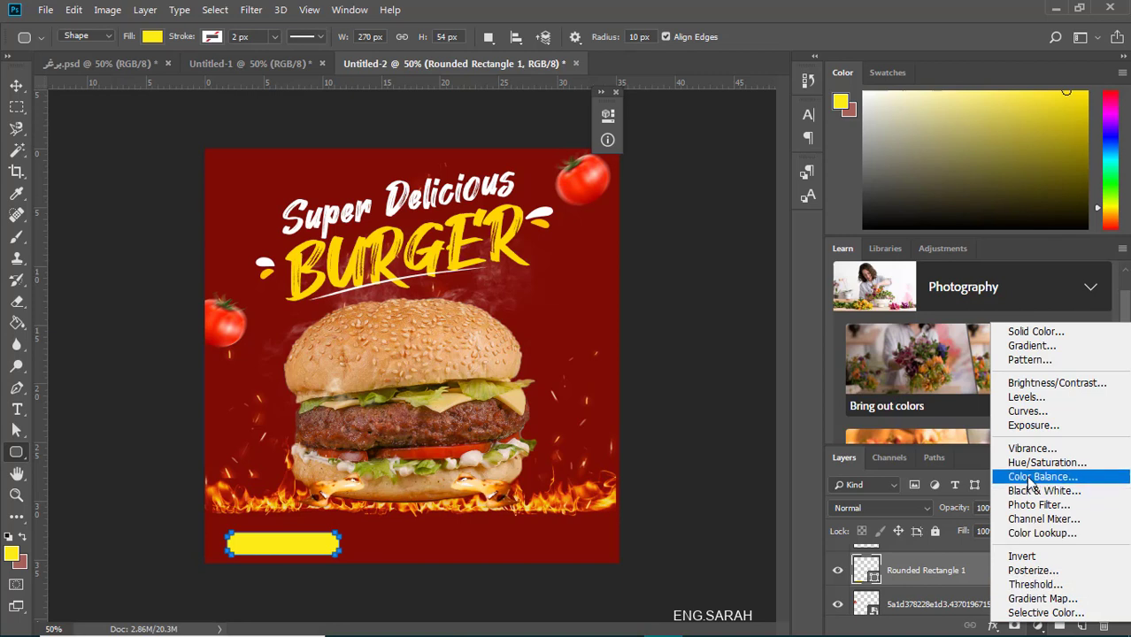
left_click(993, 626)
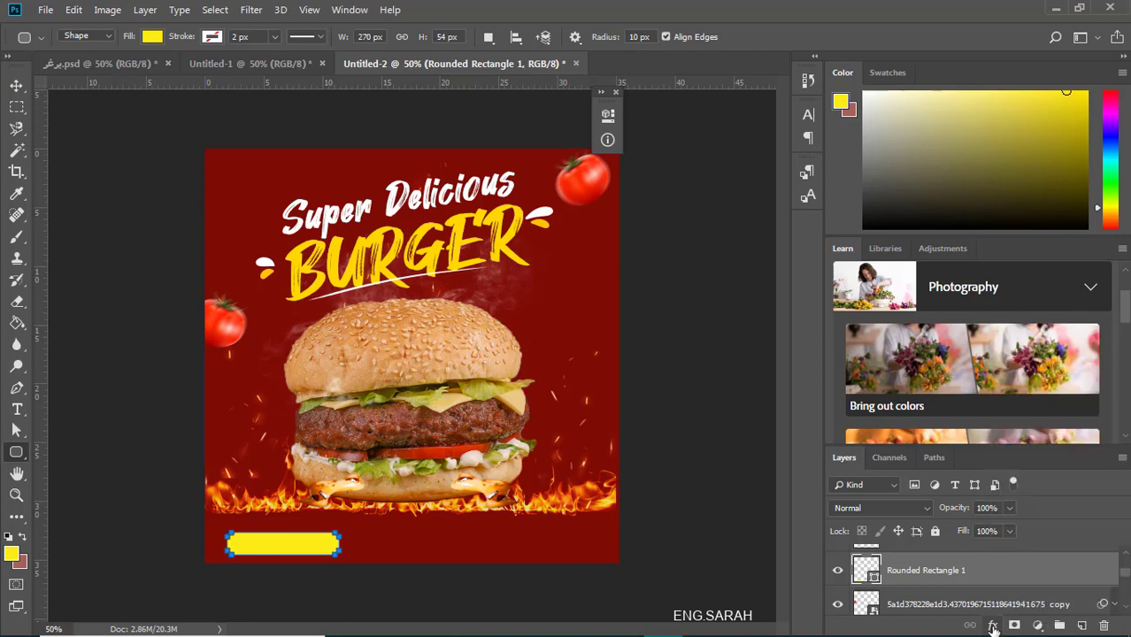
left_click(993, 626)
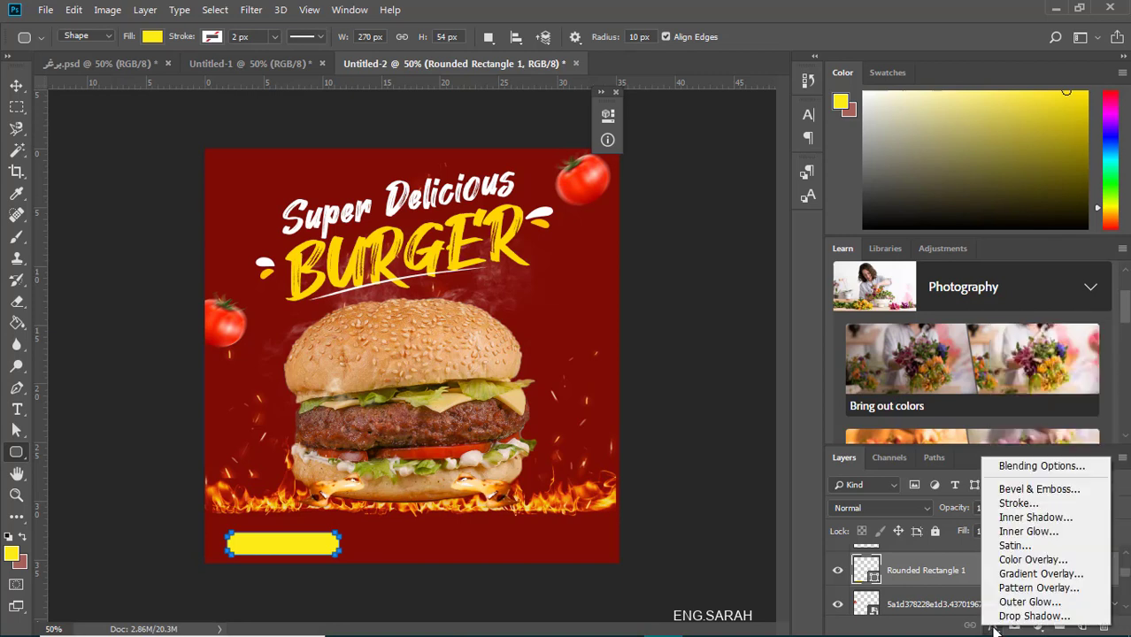
left_click(1036, 575)
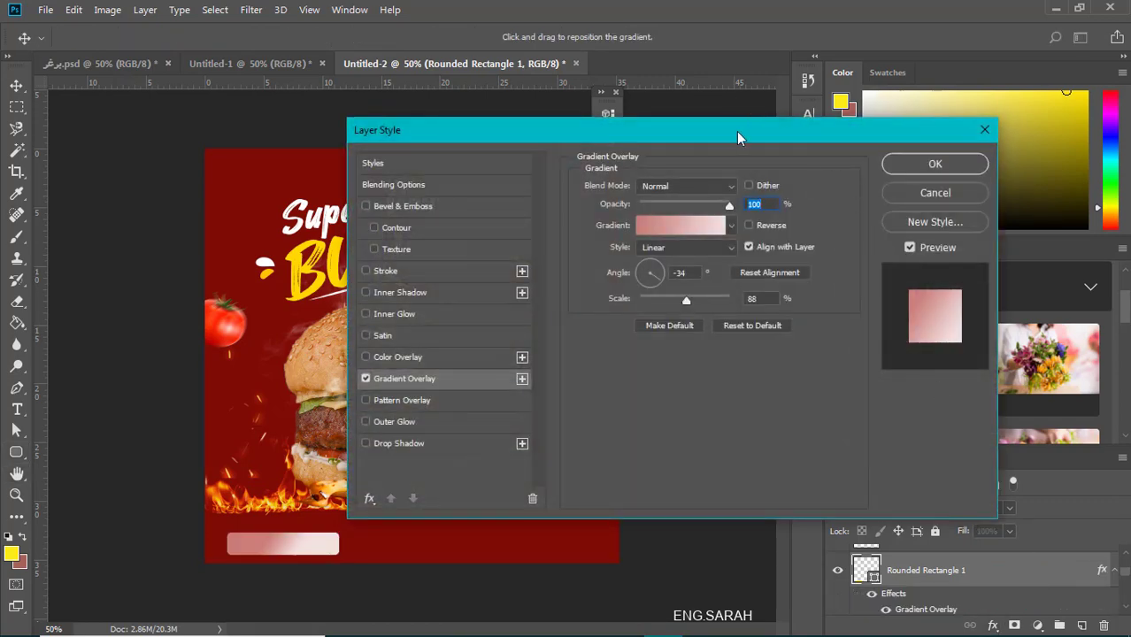
left_click_drag(739, 137, 830, 148)
left_click(778, 246)
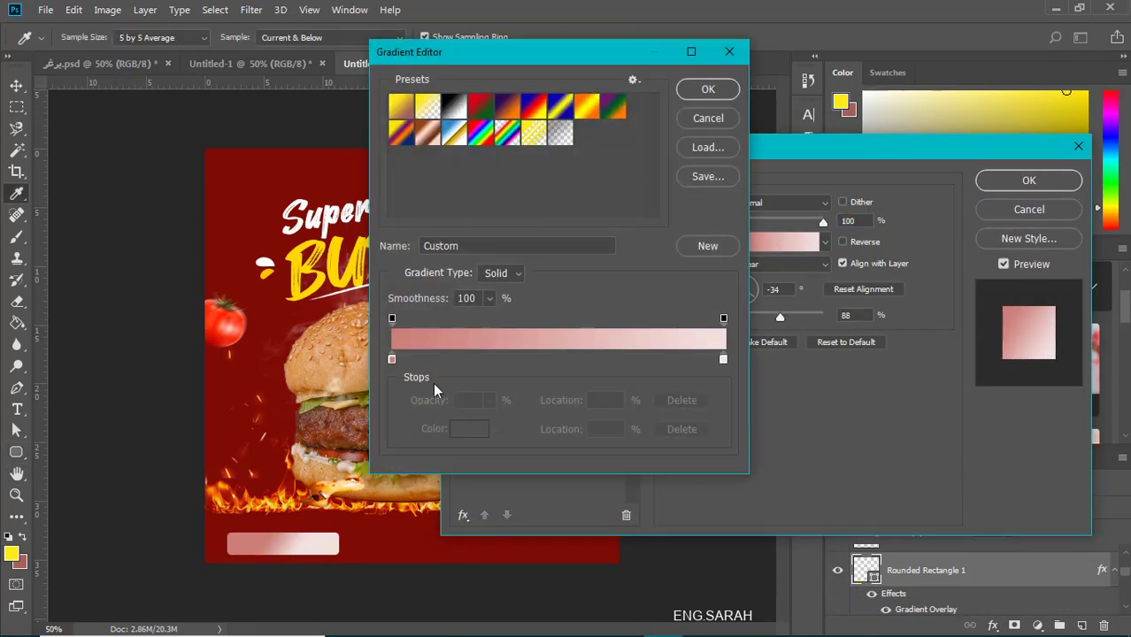
left_click(392, 358)
left_click(12, 552)
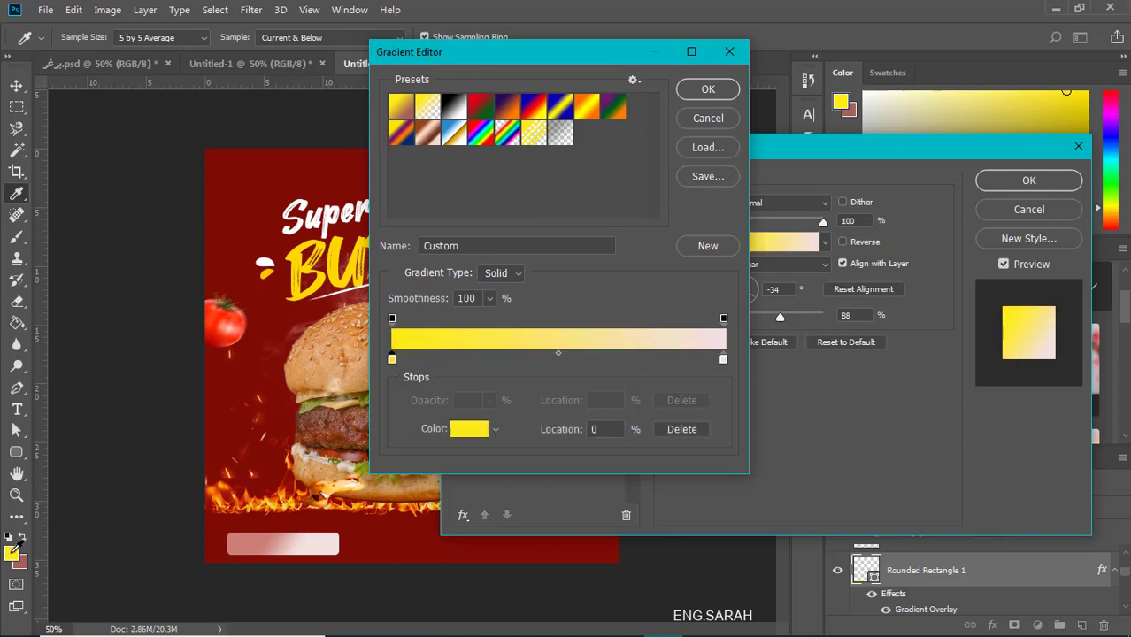
left_click(723, 360)
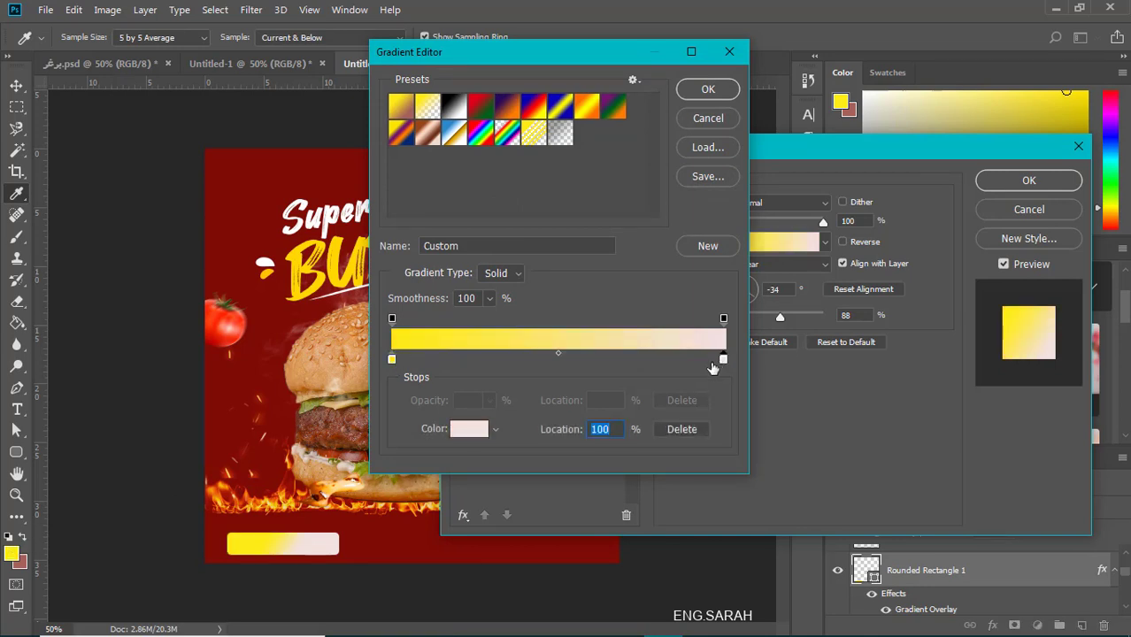
left_click(707, 90)
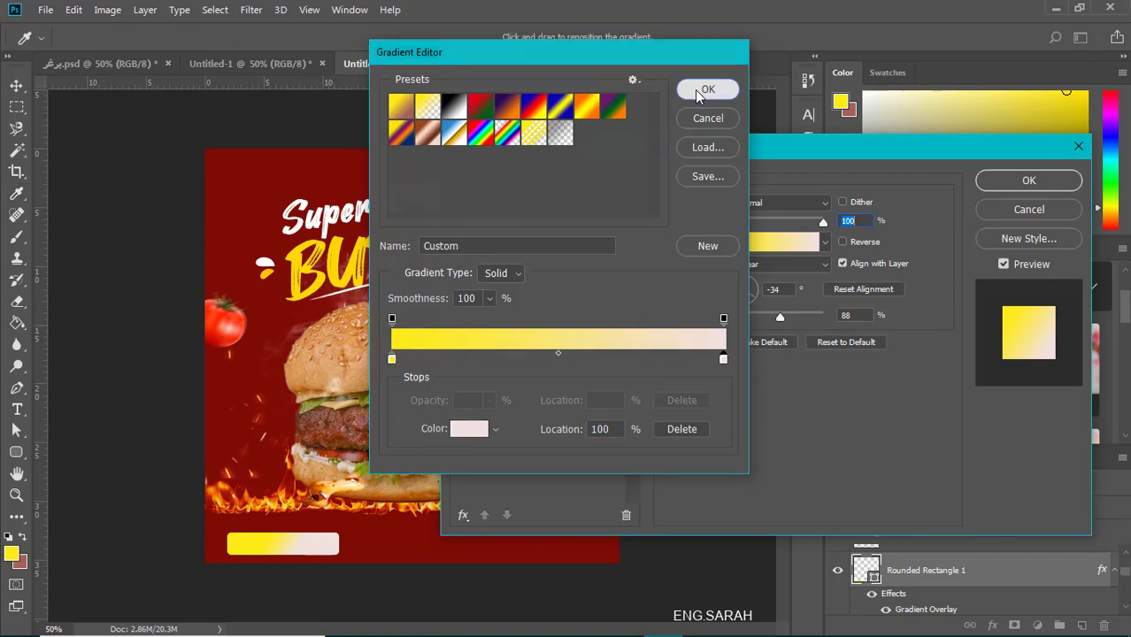
Keep the gradient style Linear, enlarge its scale to 135%, and apply the overlay
left_click(758, 265)
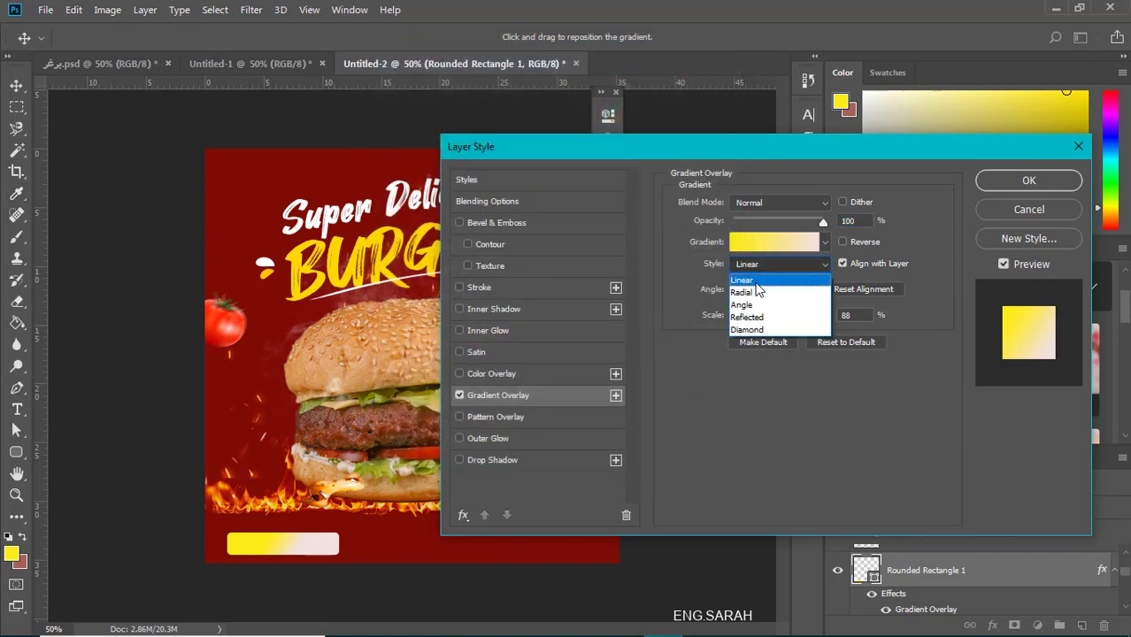
left_click(744, 280)
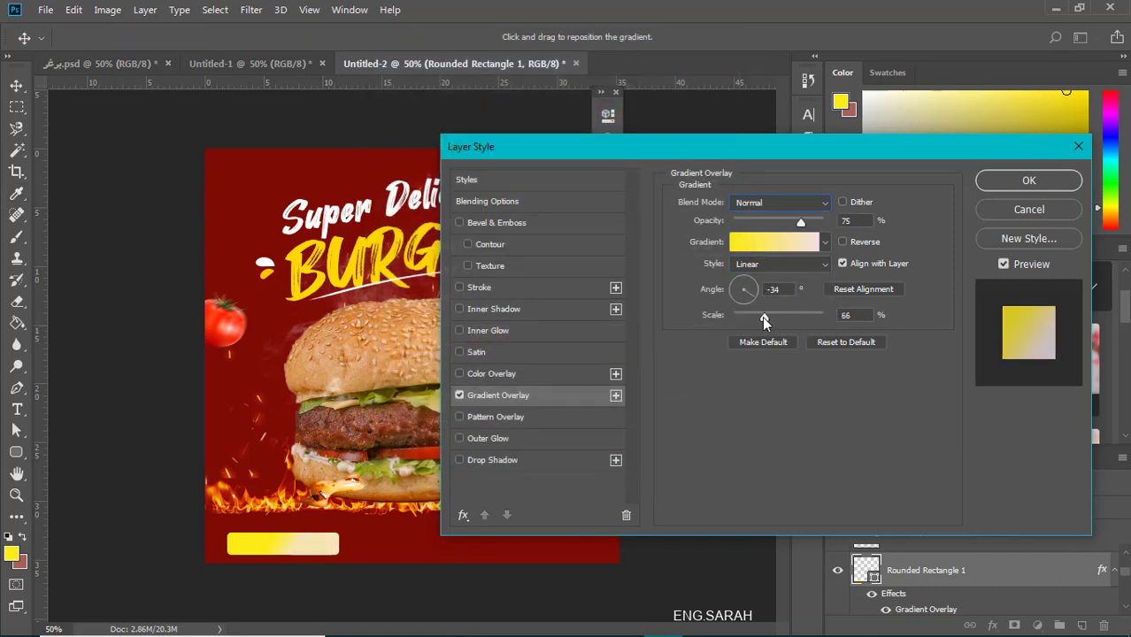
mouse_move(770, 315)
left_mouse_down()
mouse_move(833, 319)
mouse_move(810, 316)
left_mouse_up()
left_click(1029, 181)
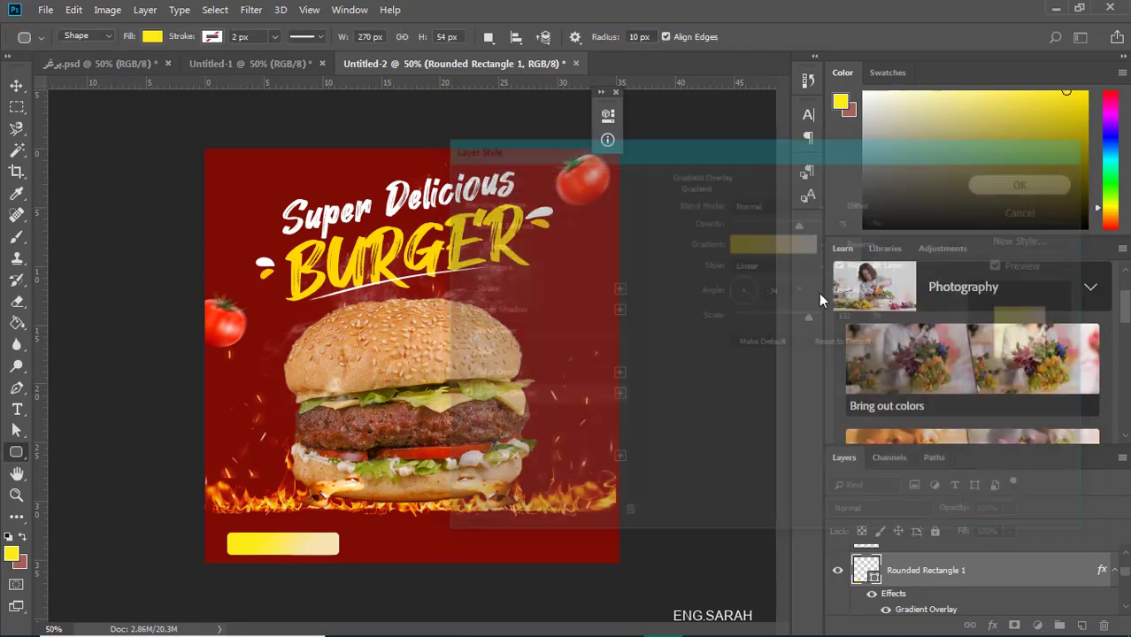
left_click(17, 412)
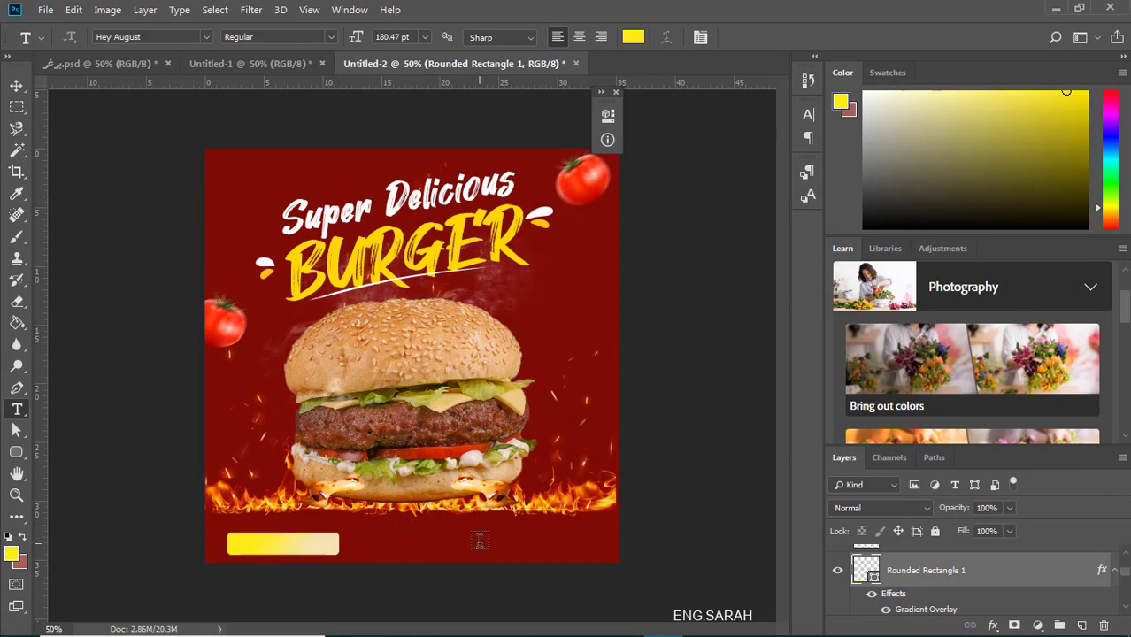
Type the Arabic text 'اطلب الان' at the bottom and colour it white (ffffff)
left_click(479, 540)
type("اطلب")
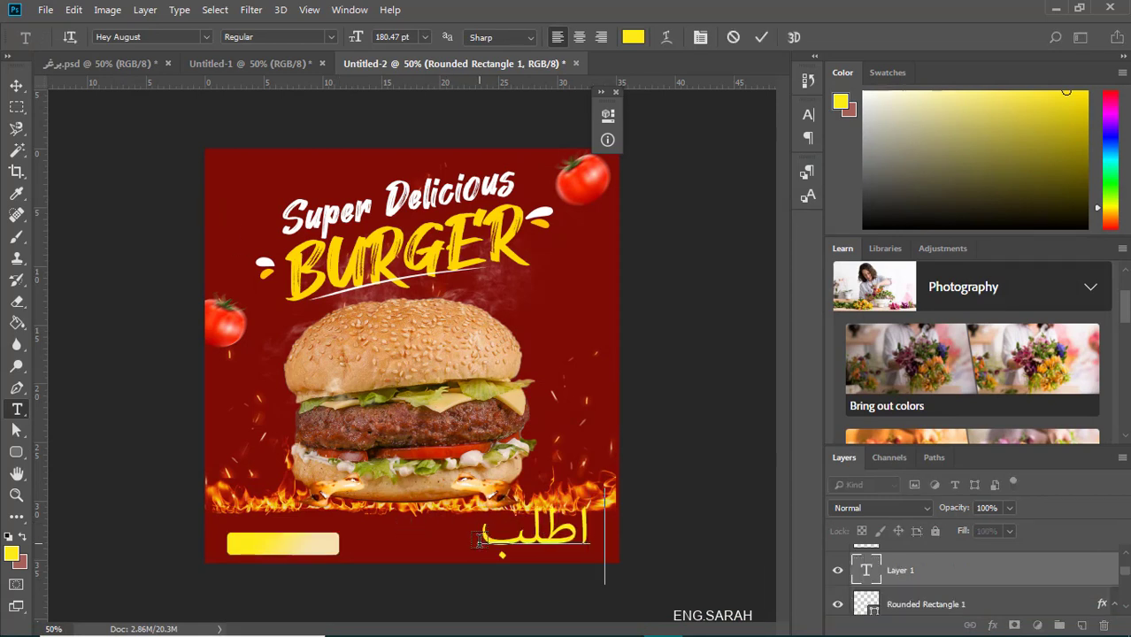
type(" الان")
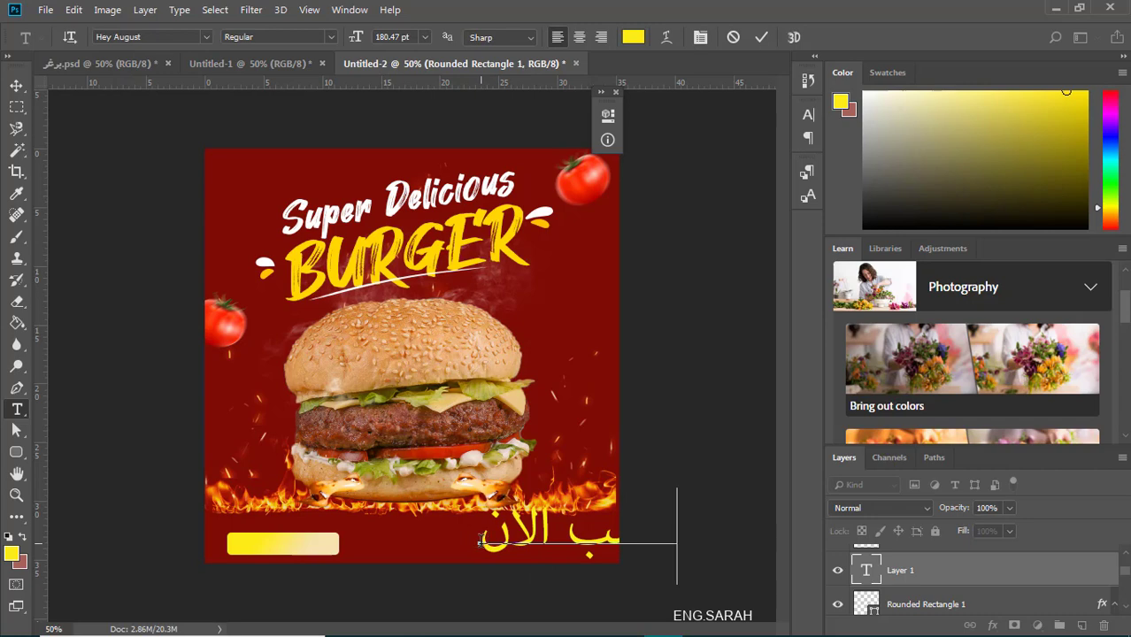
left_click_drag(479, 531, 678, 535)
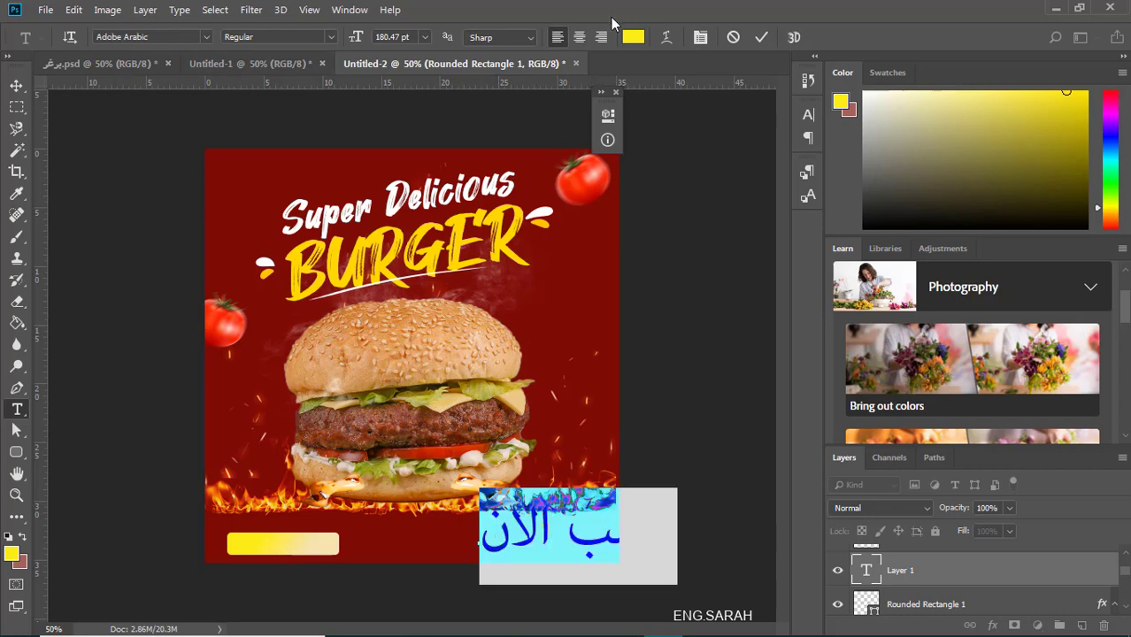
left_click(633, 37)
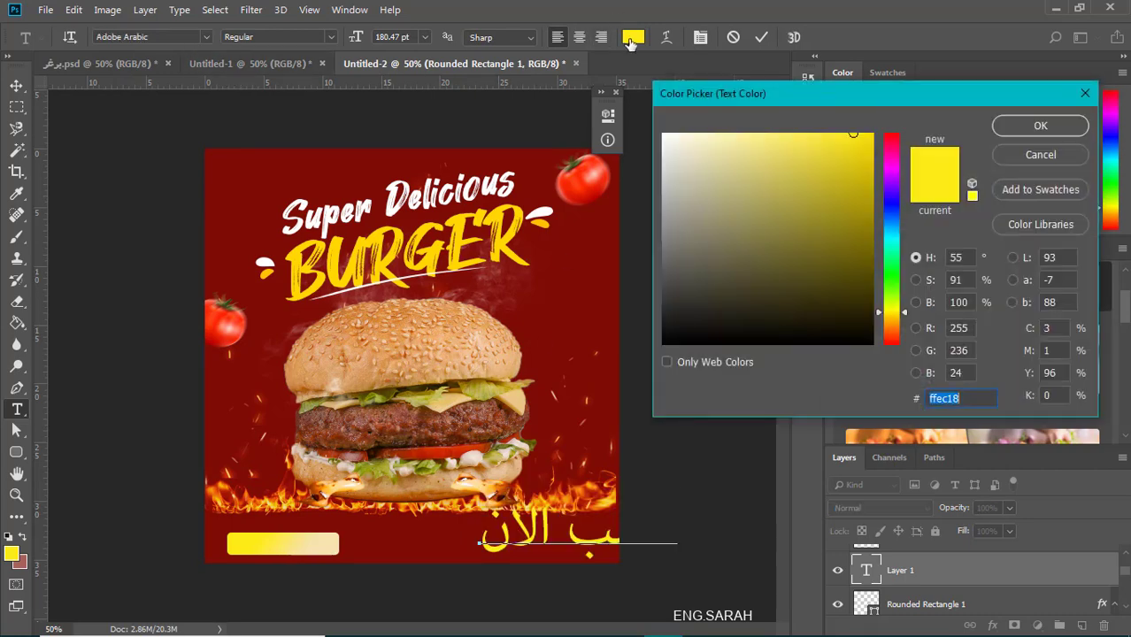
type("ffffff")
key("Return")
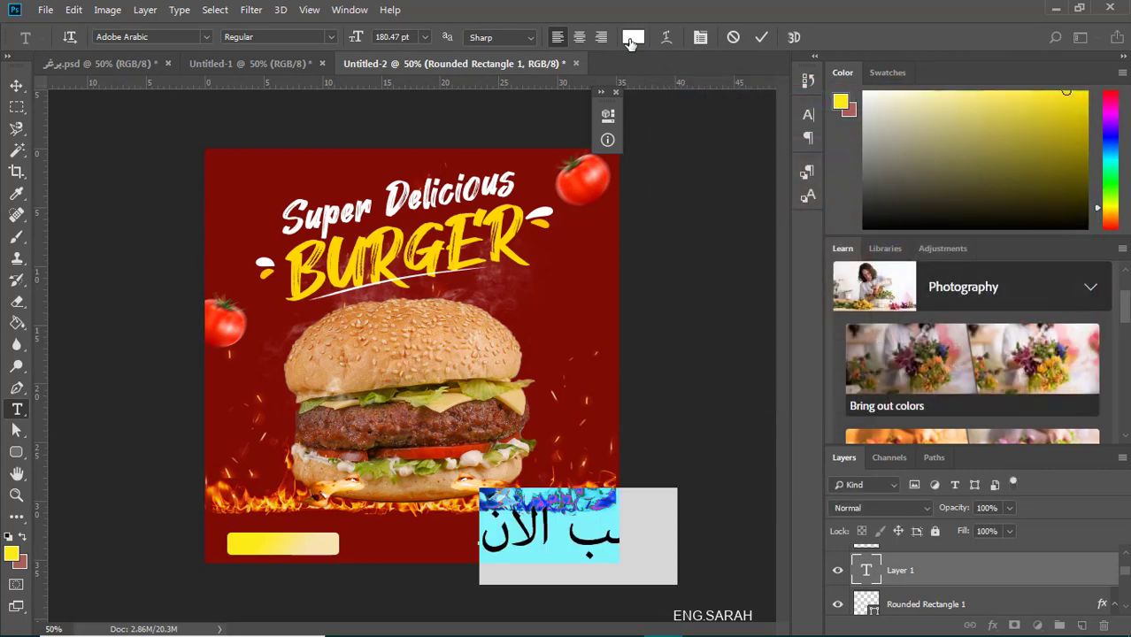
Set the Arabic text to FF Hekaya at 61.47 pt and place it on the yellow button
left_click(206, 37)
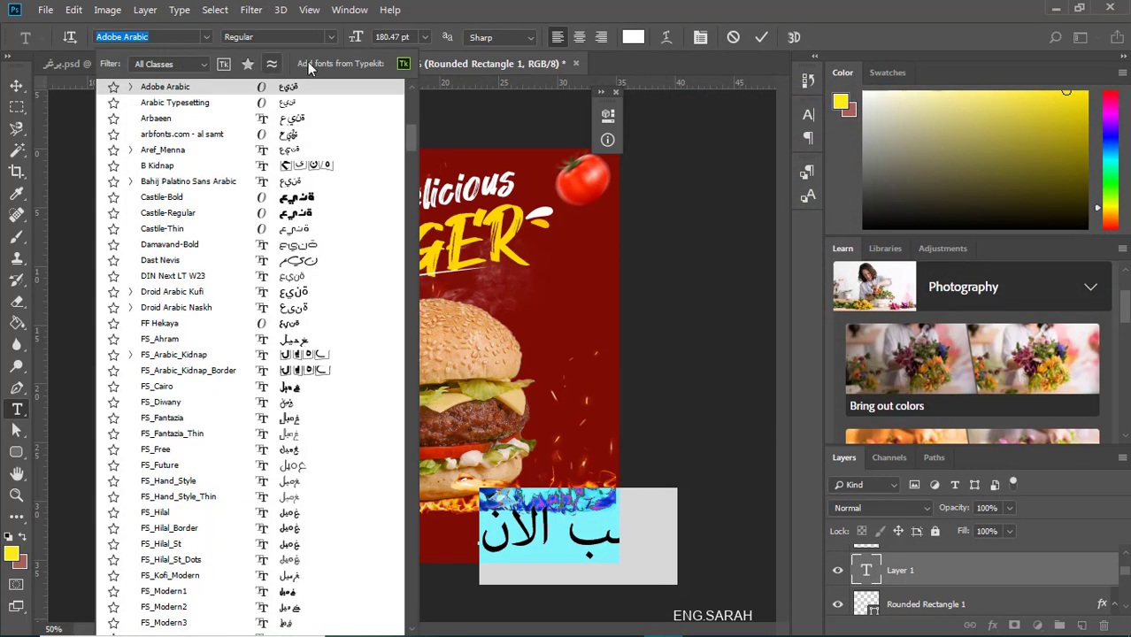
left_click_drag(410, 138, 413, 82)
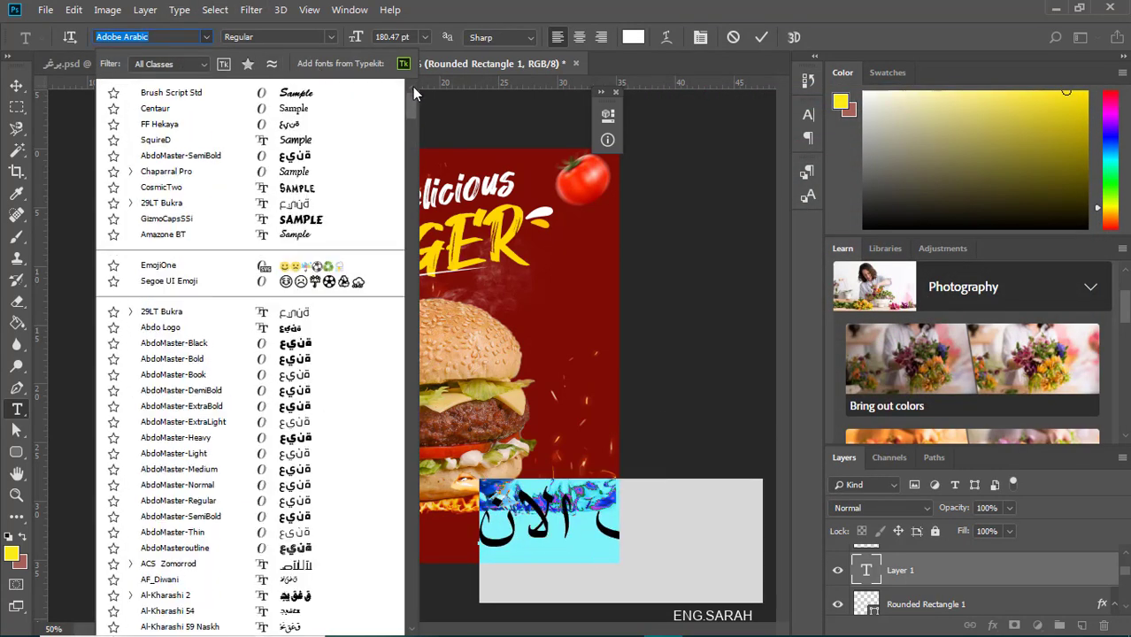
left_click(175, 132)
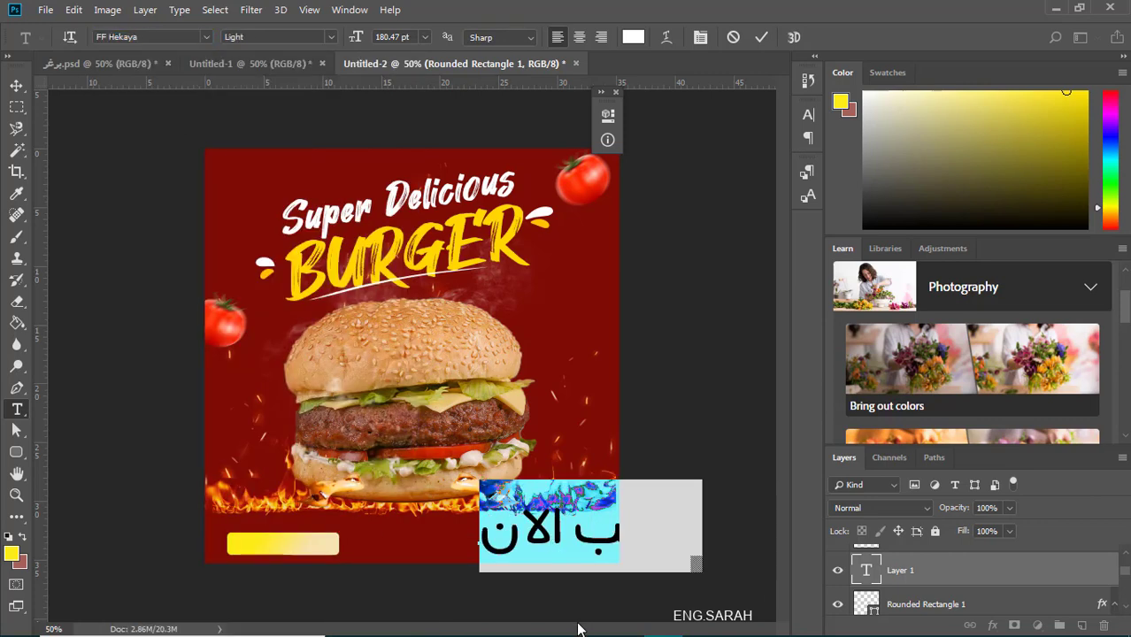
left_click_drag(361, 42, 290, 45)
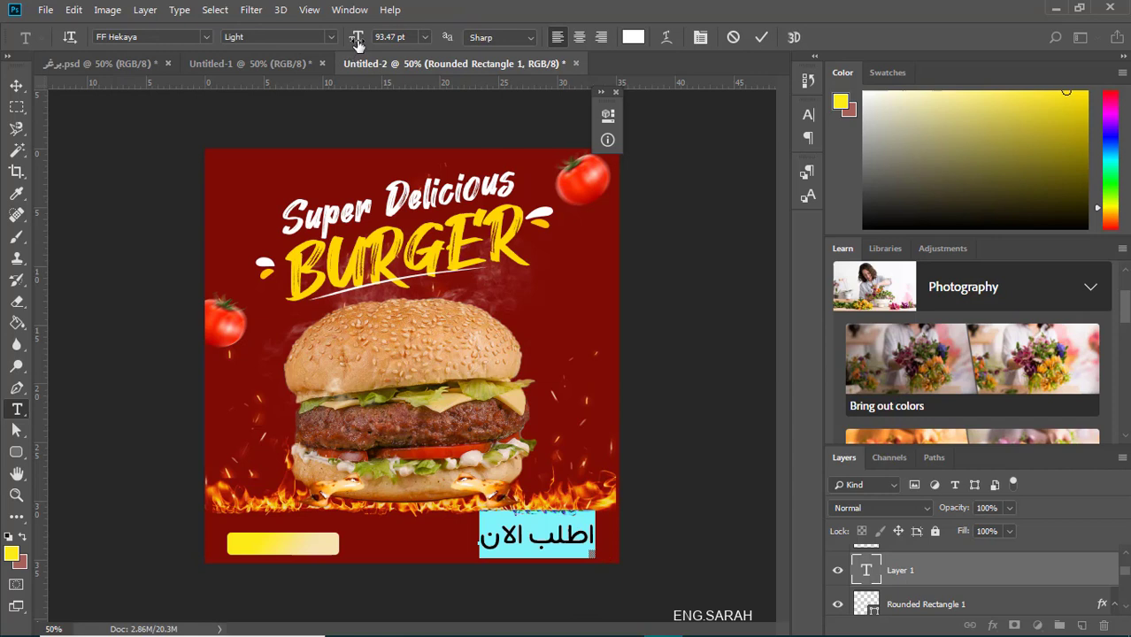
left_click_drag(358, 43, 334, 46)
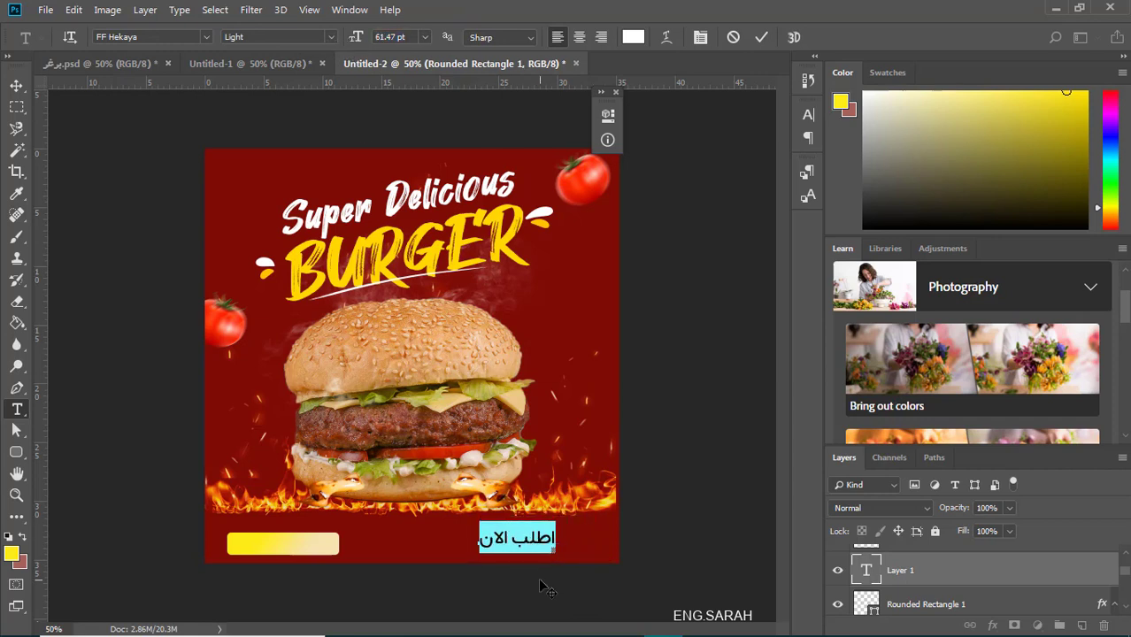
left_click_drag(546, 588, 306, 594)
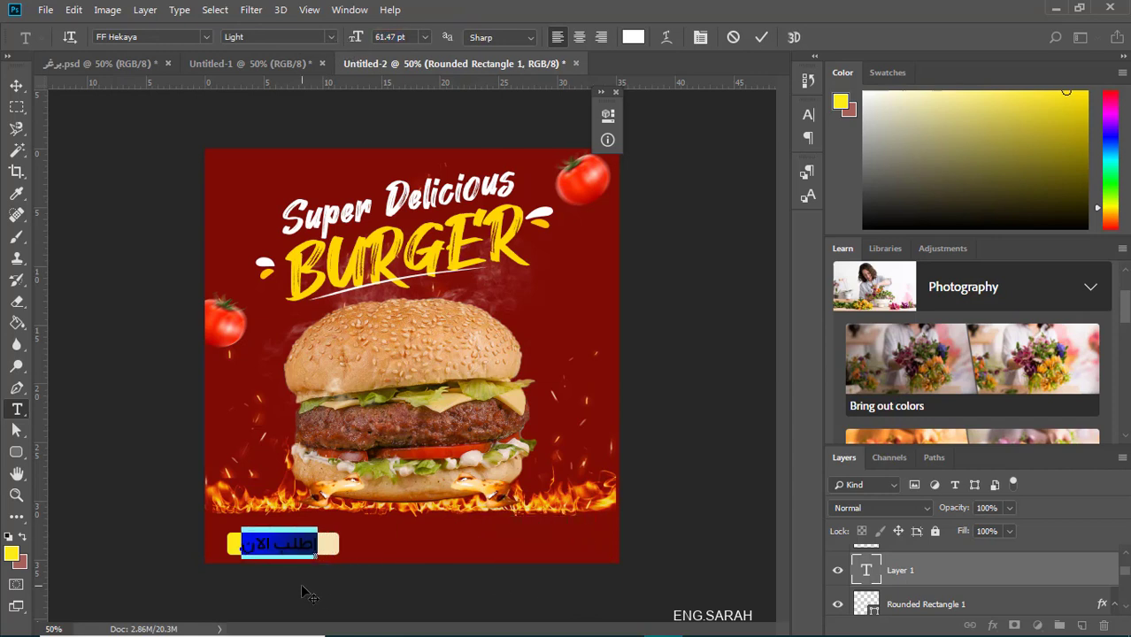
left_click(1086, 606)
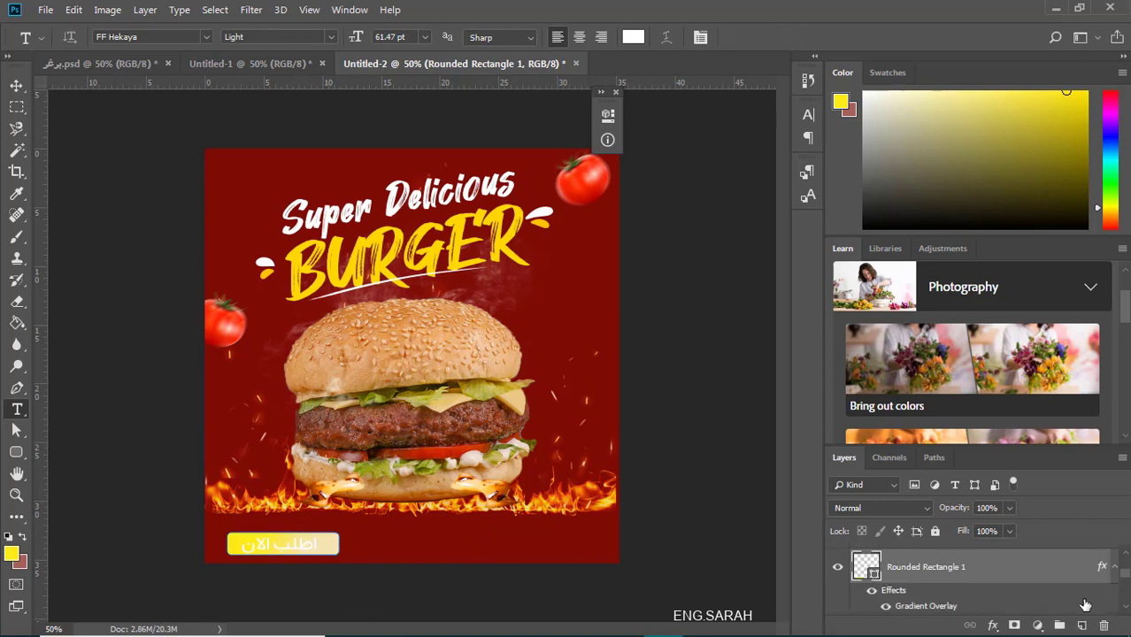
left_click(17, 451)
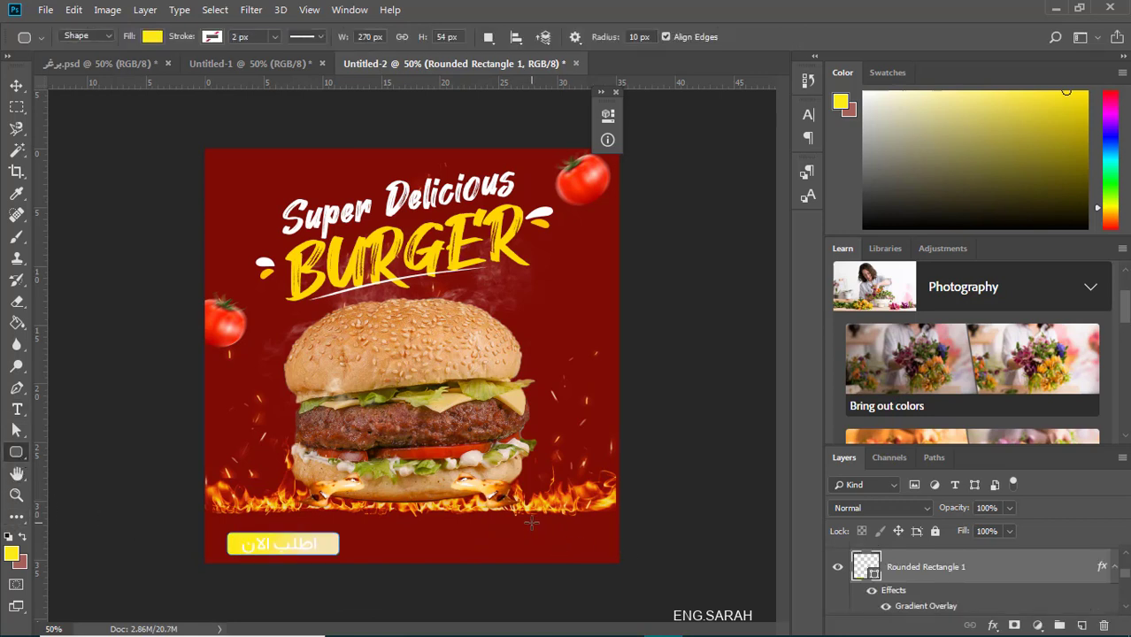
Draw a thin orange rounded bar near the poster's bottom right
left_click_drag(531, 523, 528, 568)
left_click(374, 216)
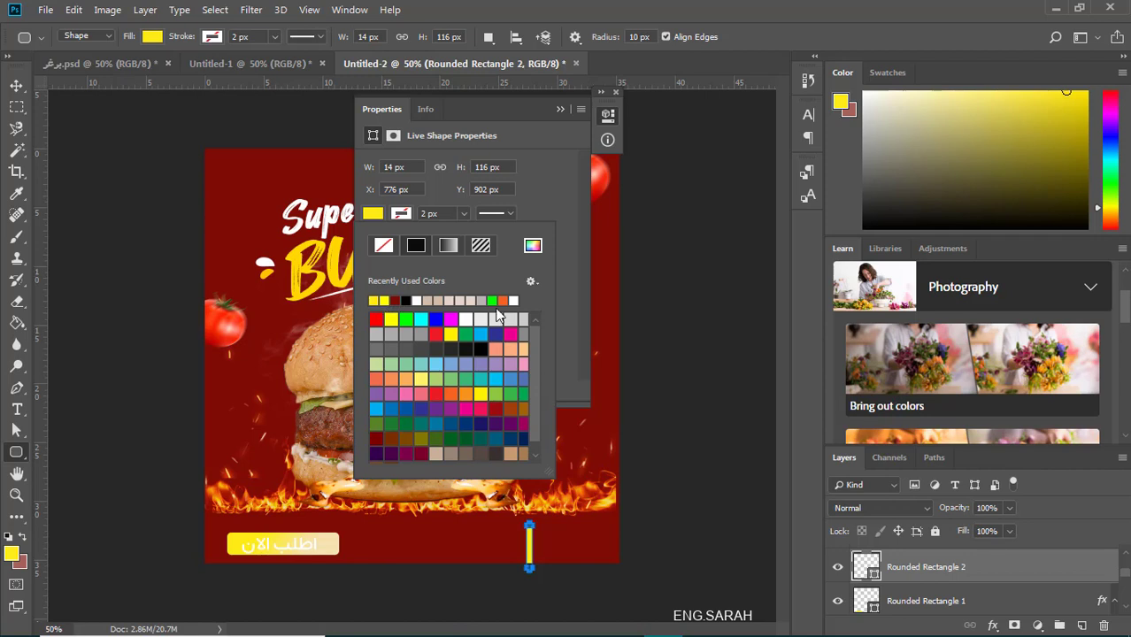
left_click(505, 301)
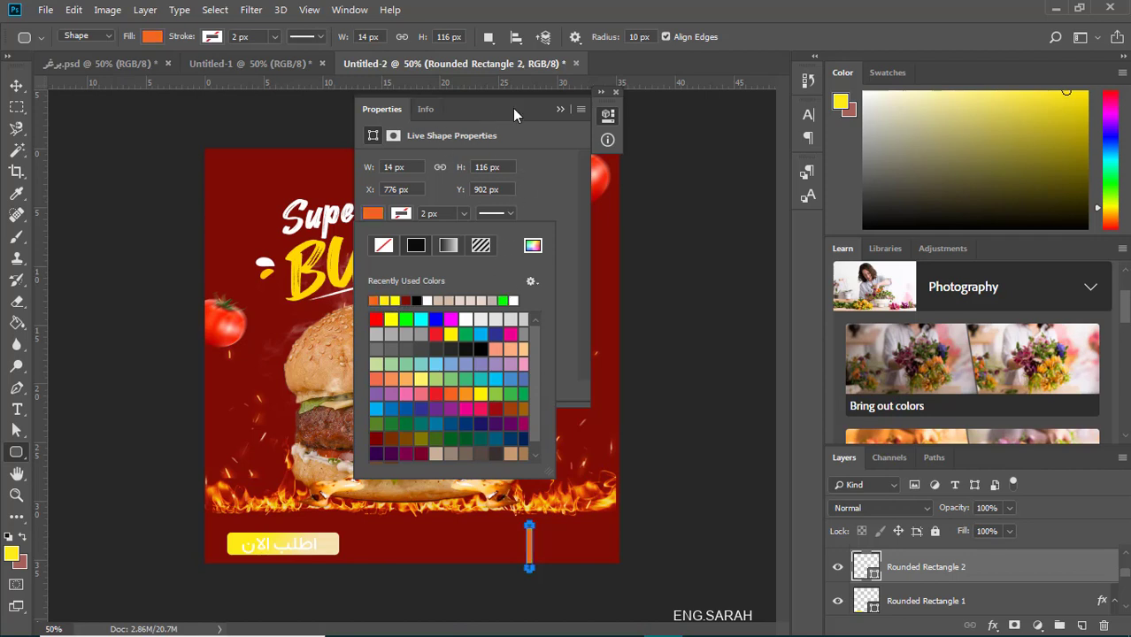
left_click(560, 109)
left_click(561, 109)
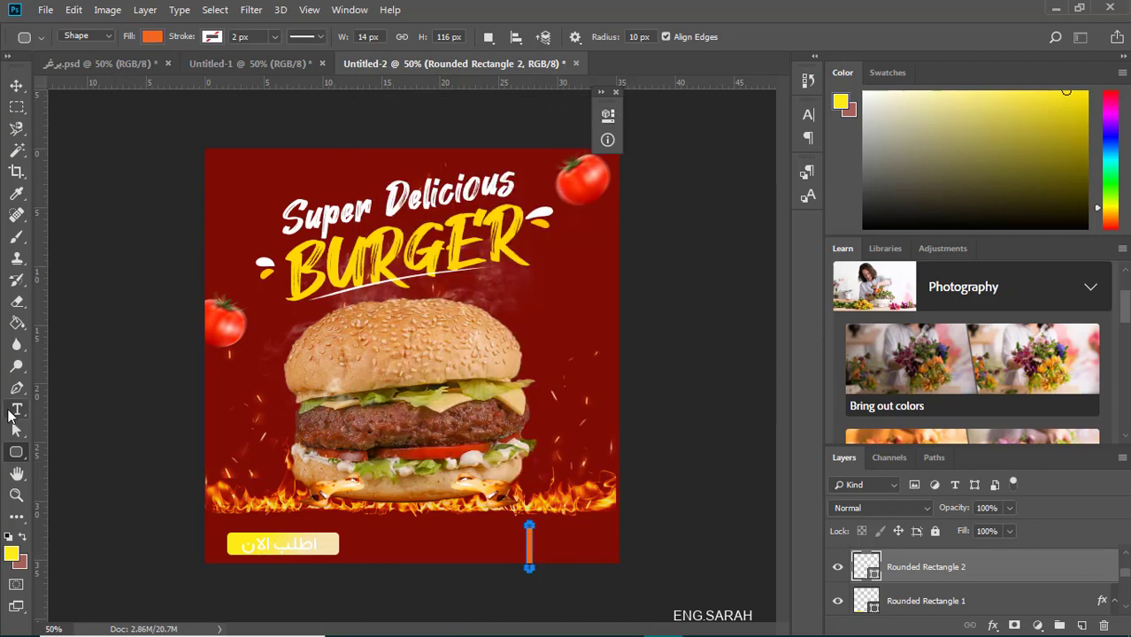
Add the text CONTACT beside the orange bar in Centaur at 37.47 pt
left_click(17, 409)
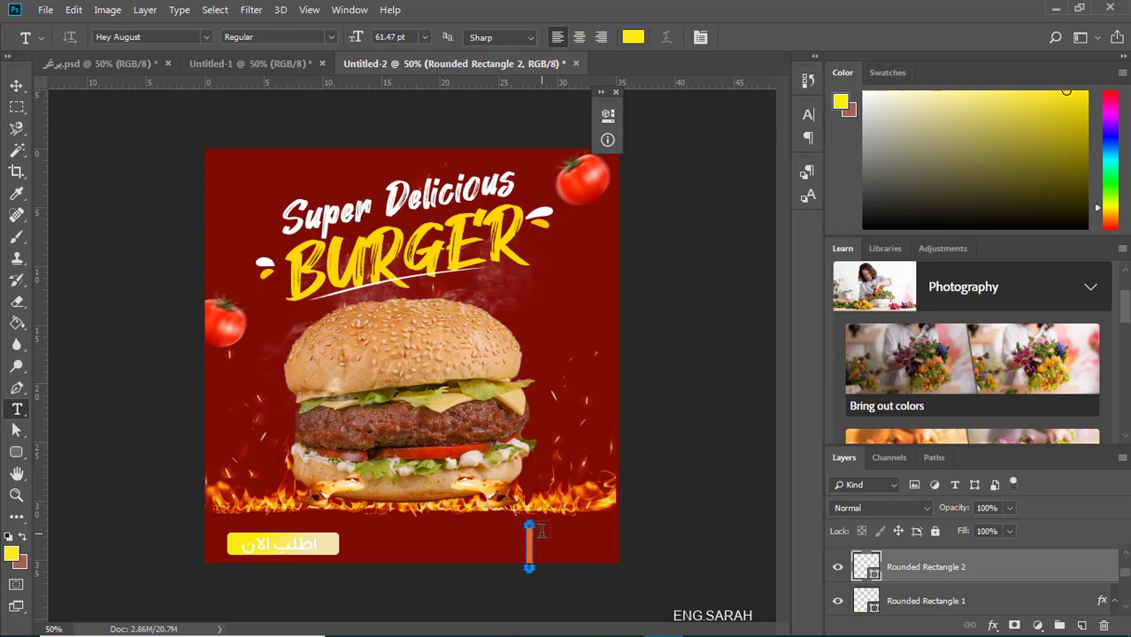
left_click(541, 531)
type("C")
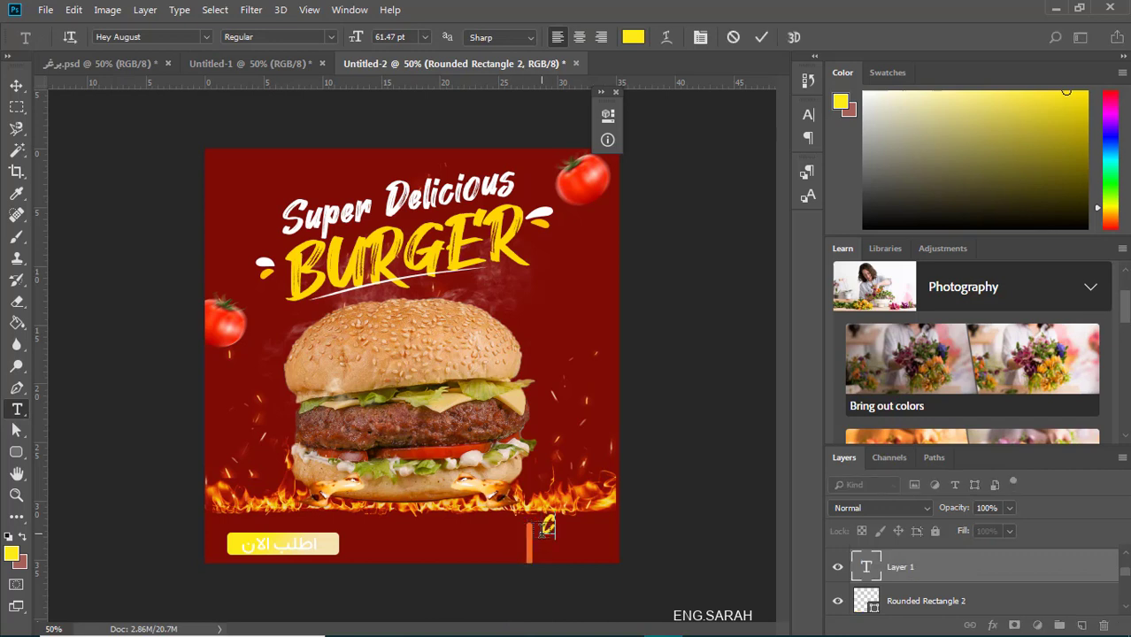
type("ONTACT")
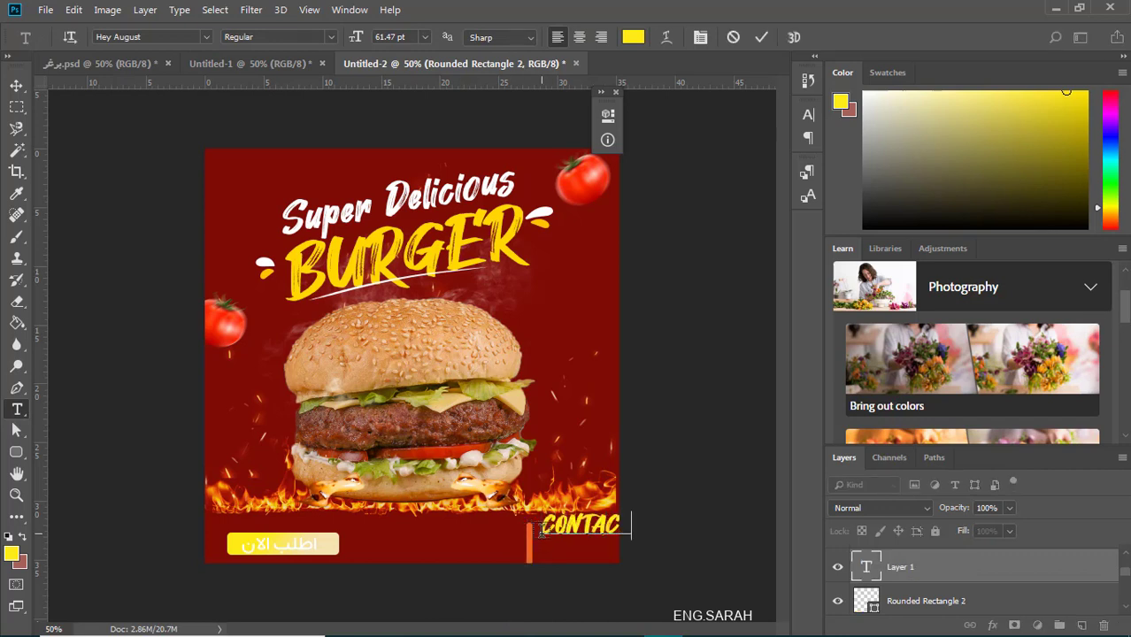
double_click(581, 526)
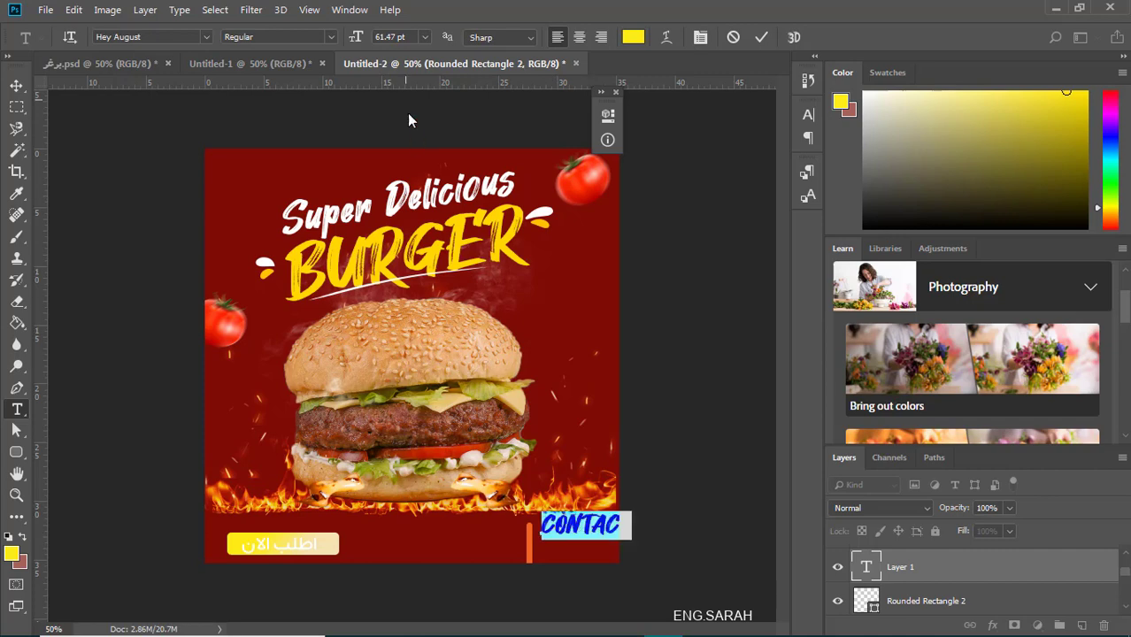
left_click_drag(356, 40, 331, 44)
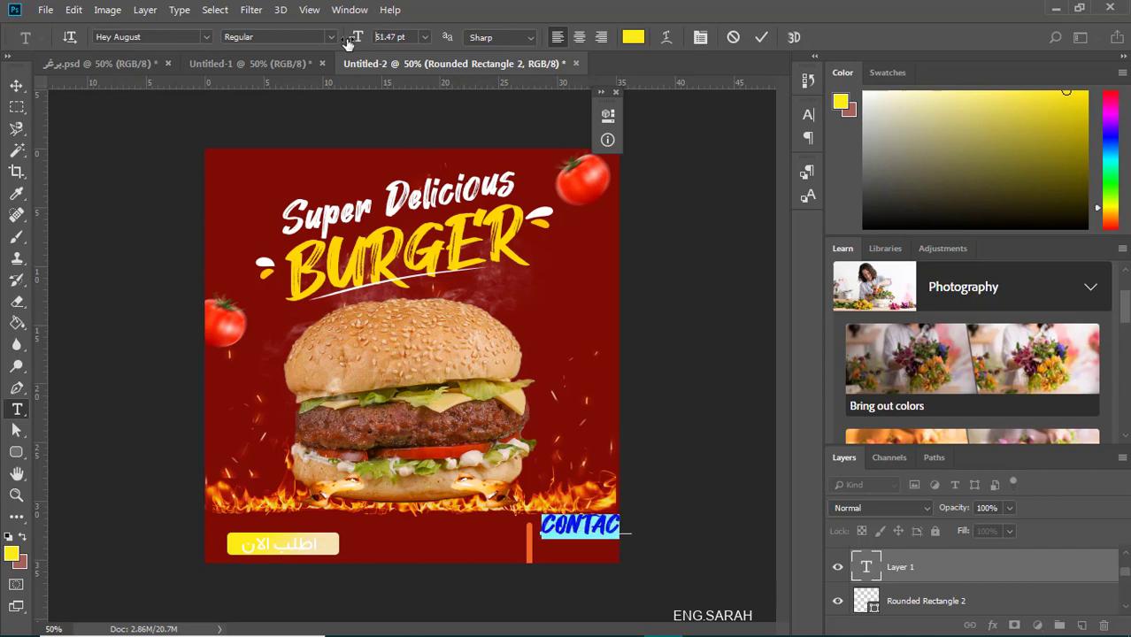
left_click(205, 34)
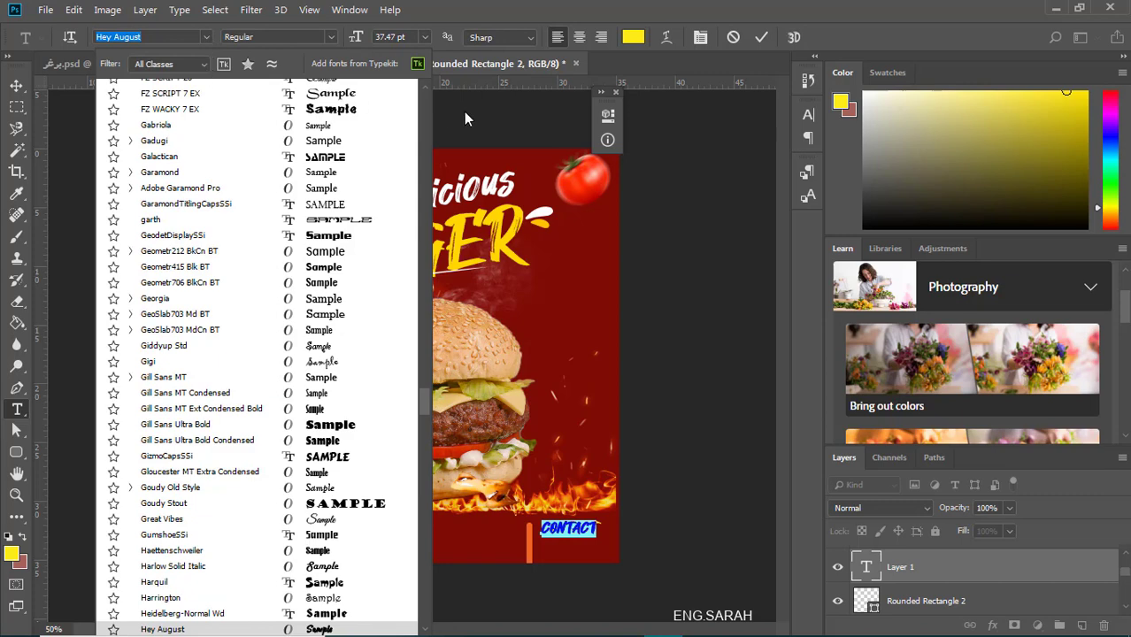
left_click_drag(429, 405, 426, 93)
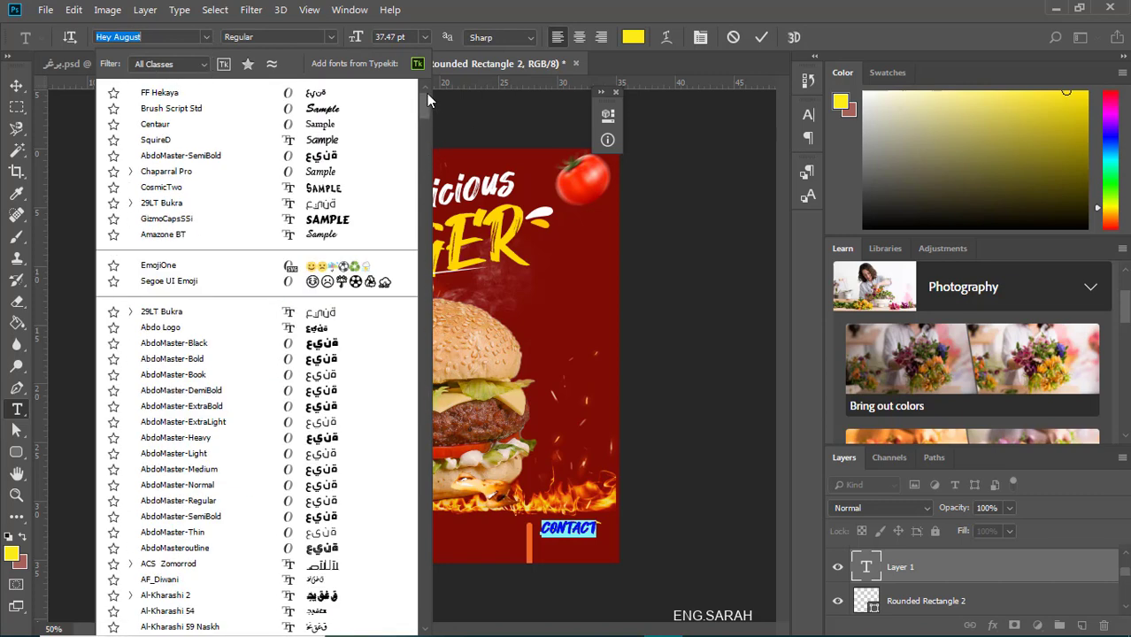
left_click(334, 125)
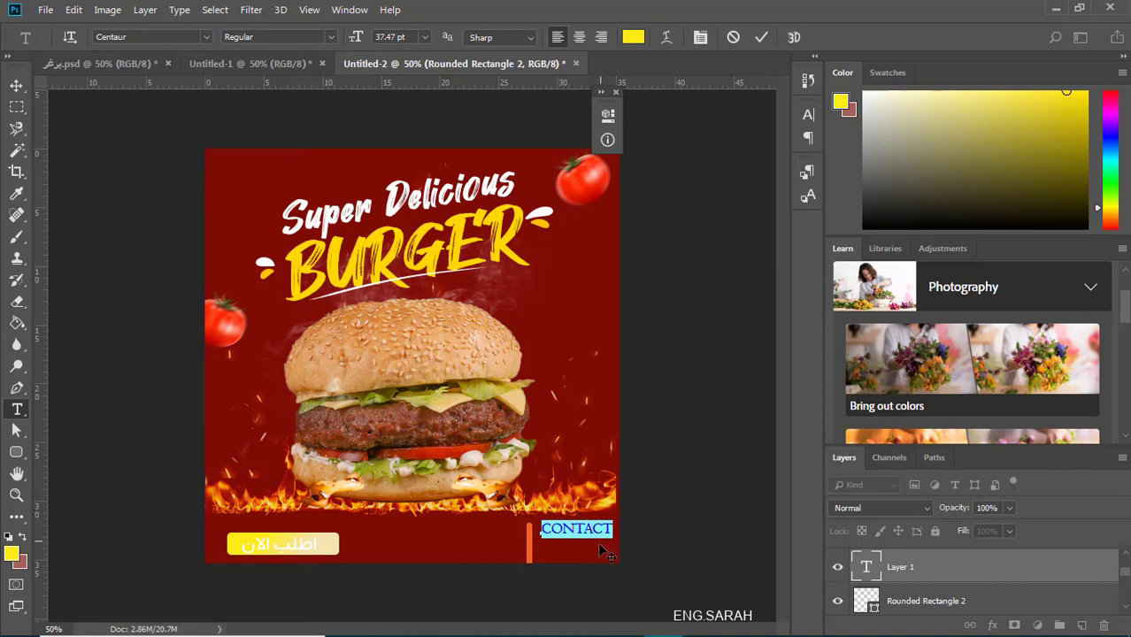
left_click_drag(600, 544, 597, 547)
left_click(945, 601)
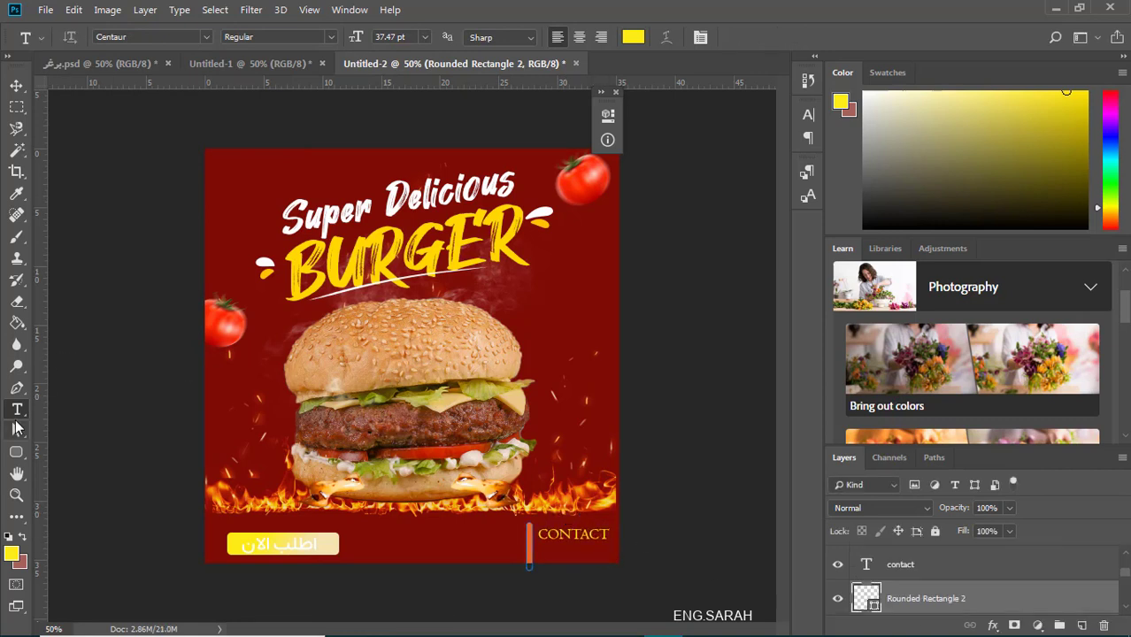
left_click(539, 555)
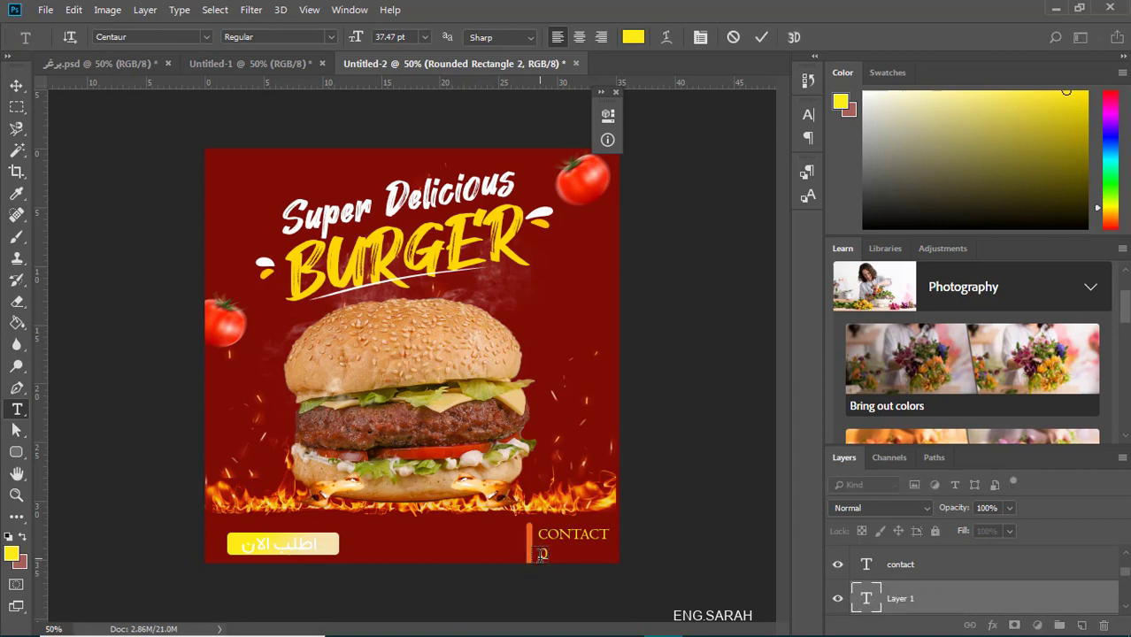
type("00000000000")
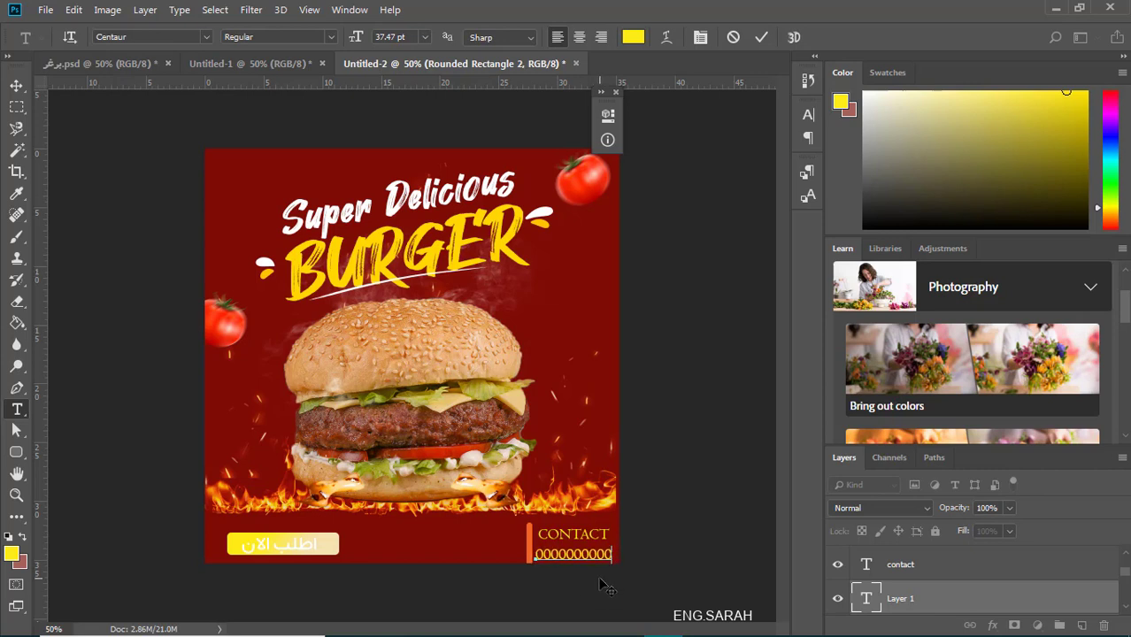
key("ctrl+t")
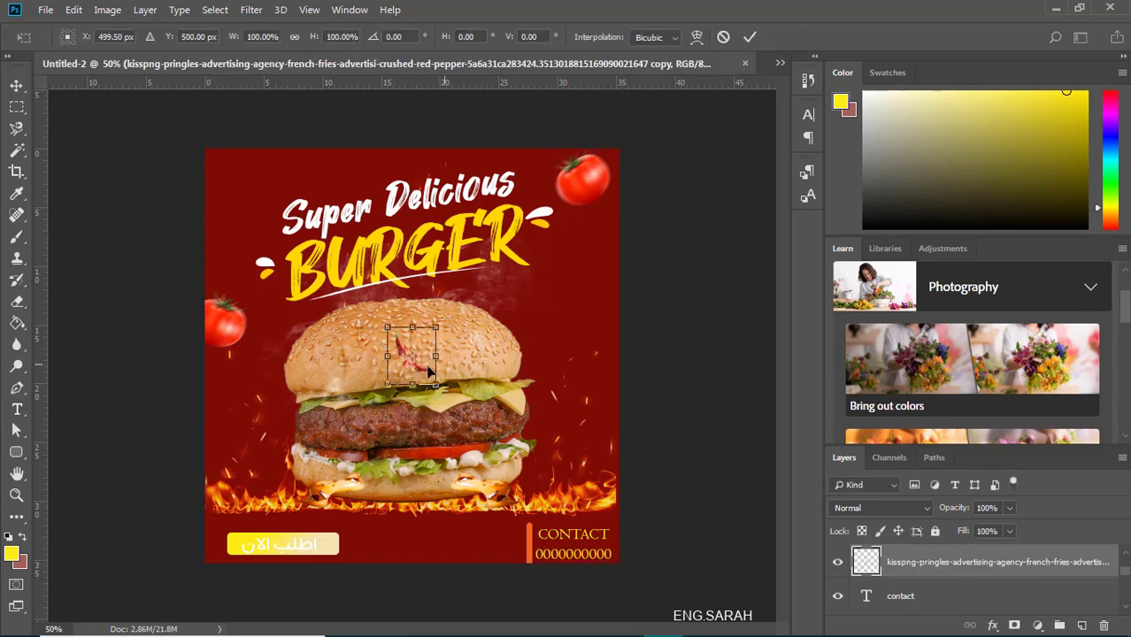
Move the pepper to the burger's left side and tilt it about 6 degrees
left_click_drag(419, 354, 299, 409)
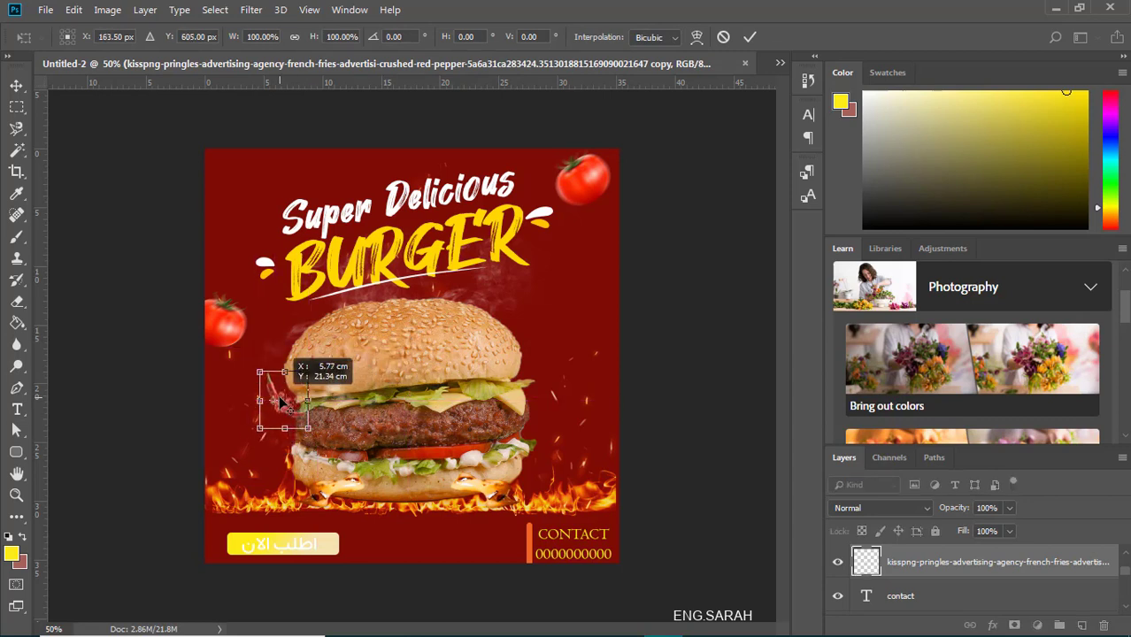
left_click_drag(299, 410, 279, 396)
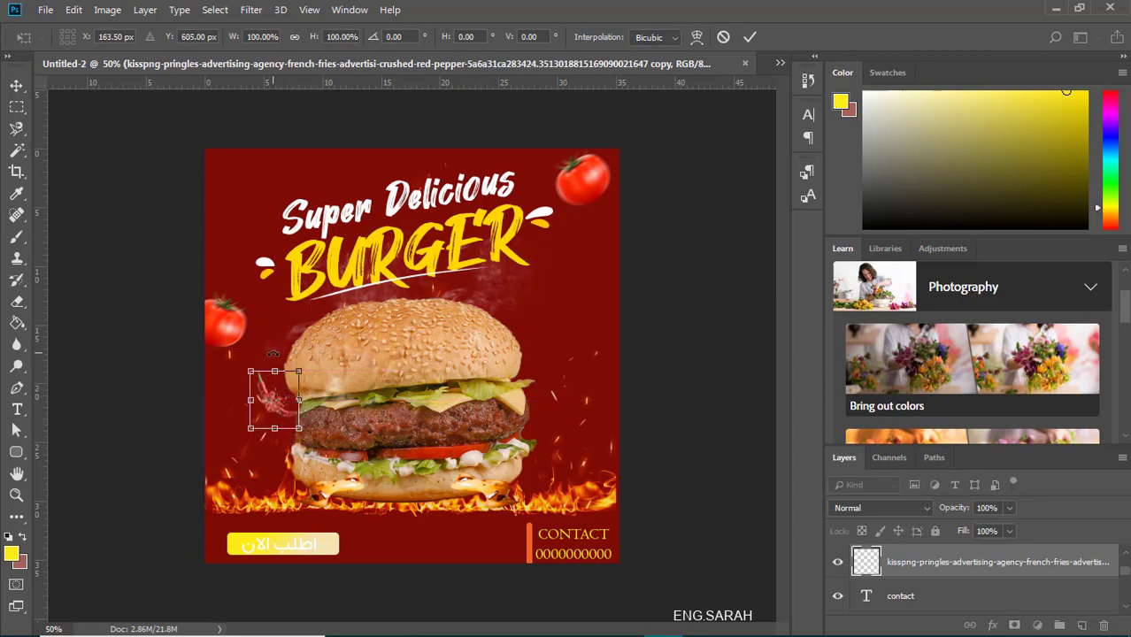
left_click_drag(275, 354, 278, 354)
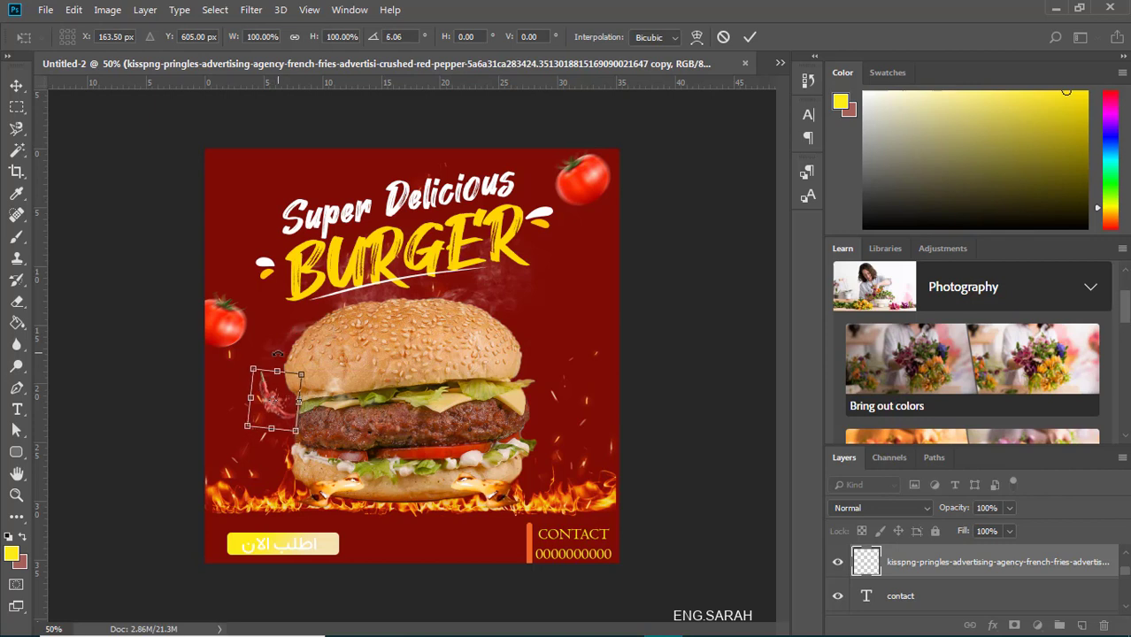
key("Return")
key("t")
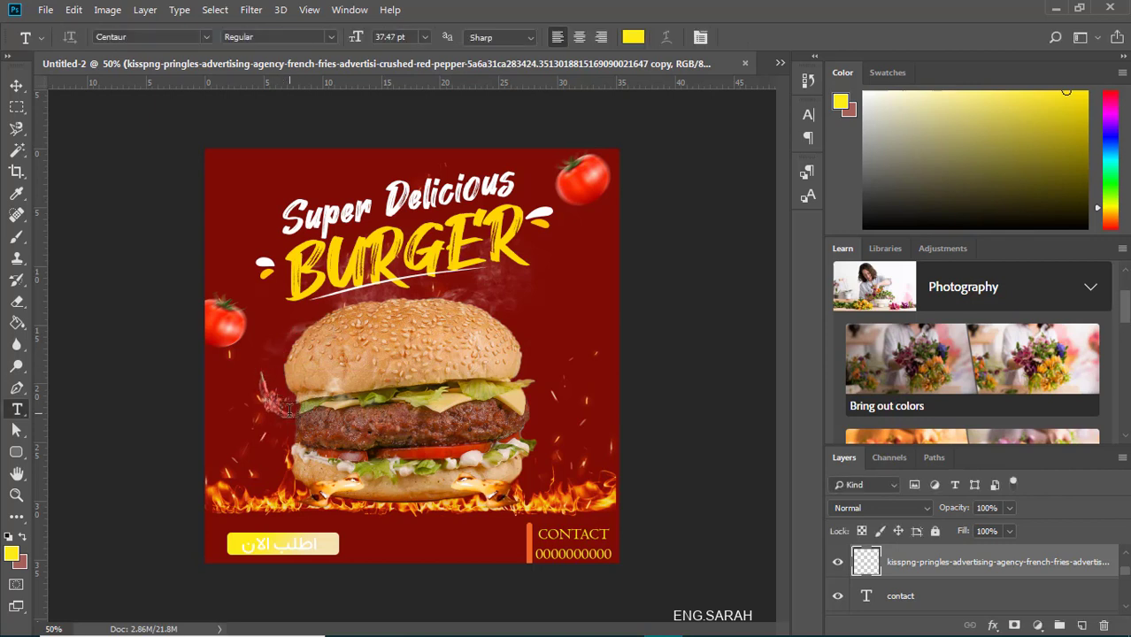
Duplicate the pepper, move it to the burger's right, mirror it, and rotate it about 27°
key("ctrl+j")
key("ctrl+t")
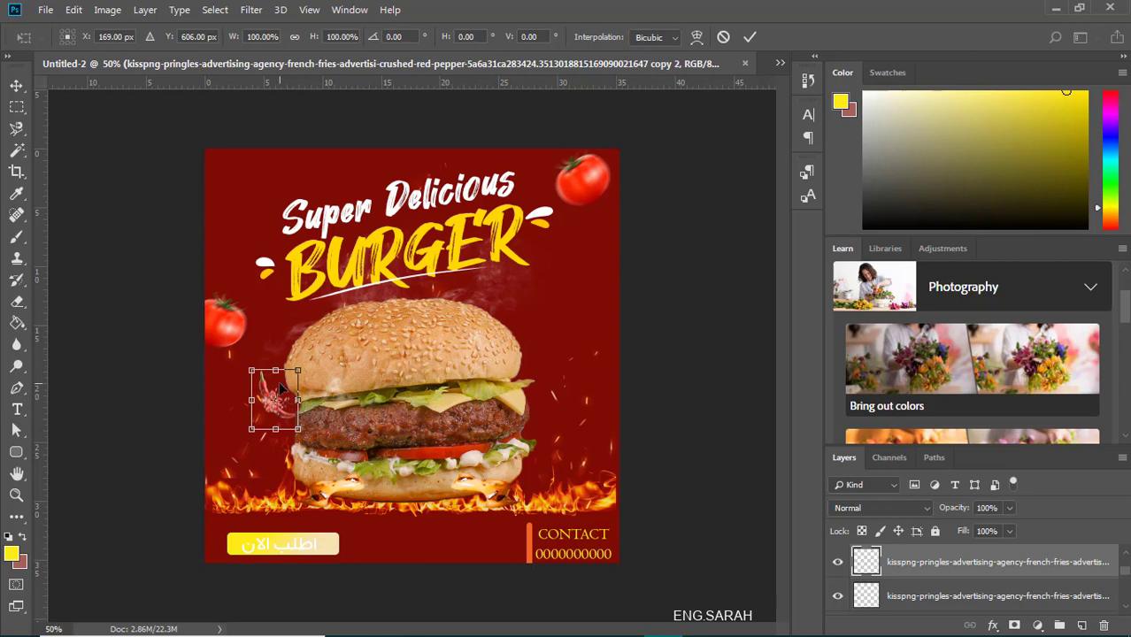
mouse_move(280, 382)
left_mouse_down()
mouse_move(541, 368)
mouse_move(539, 329)
left_mouse_up()
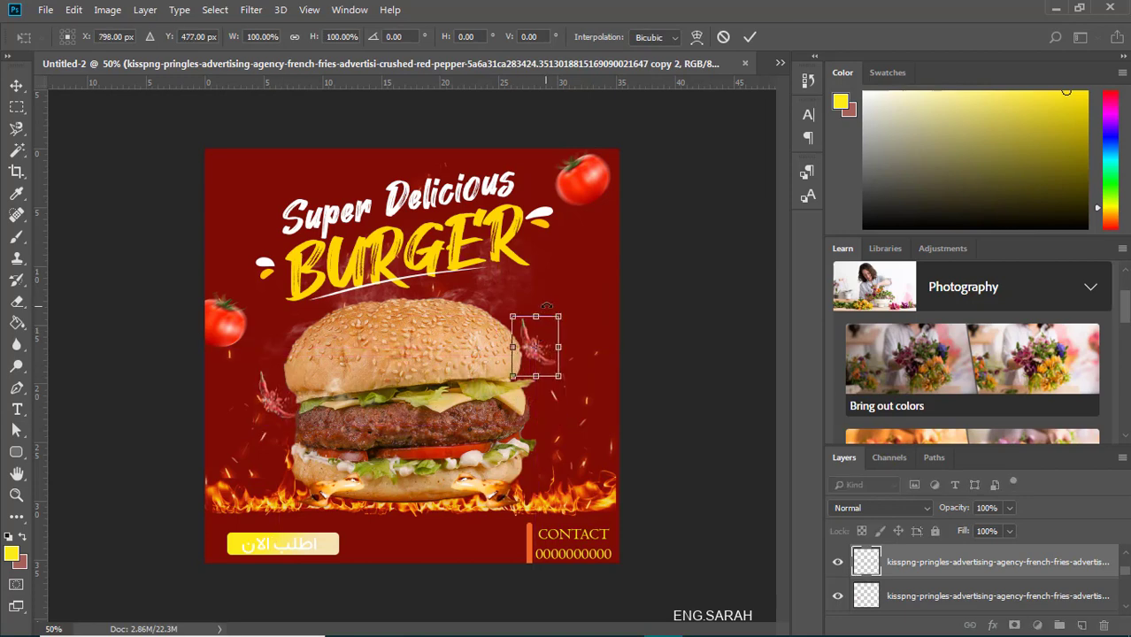
right_click(551, 326)
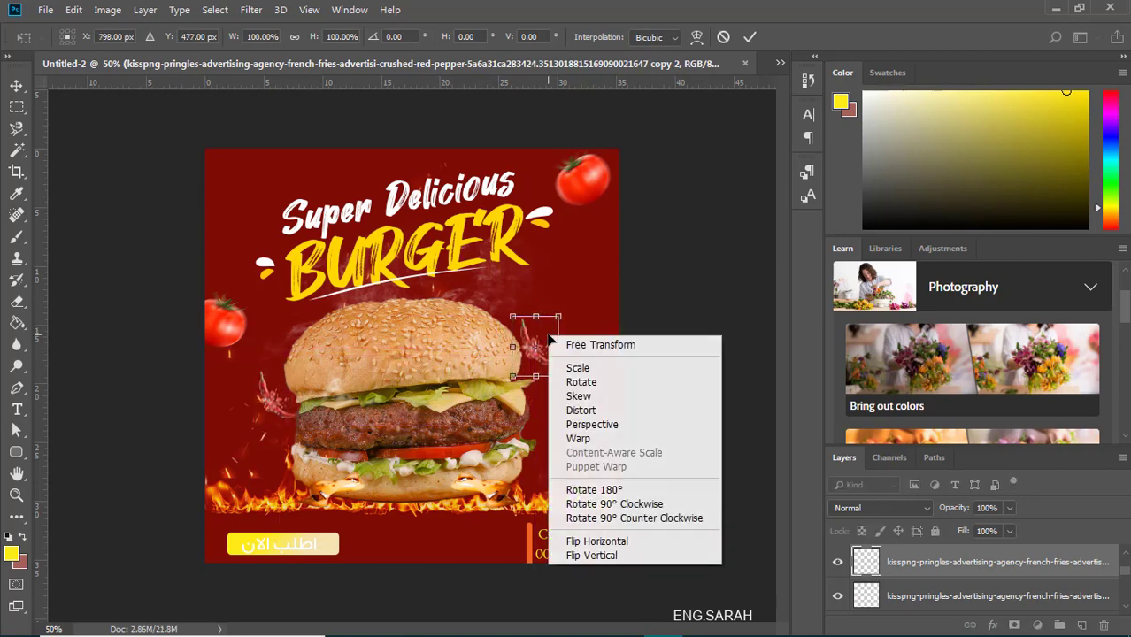
left_click(606, 537)
left_click_drag(571, 298, 545, 288)
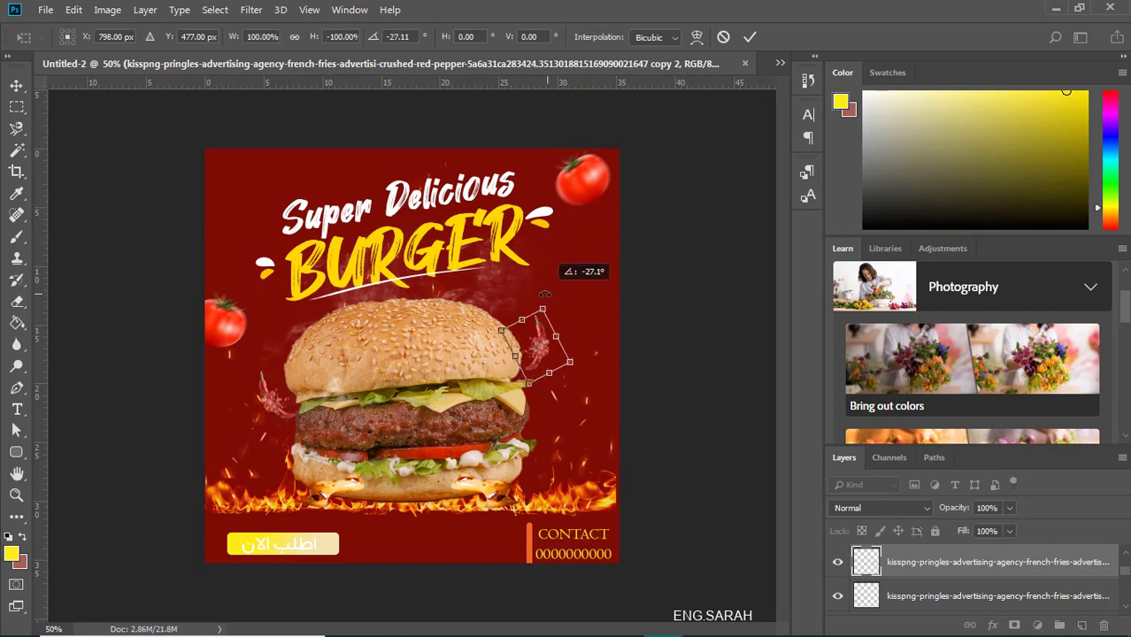
key("Return")
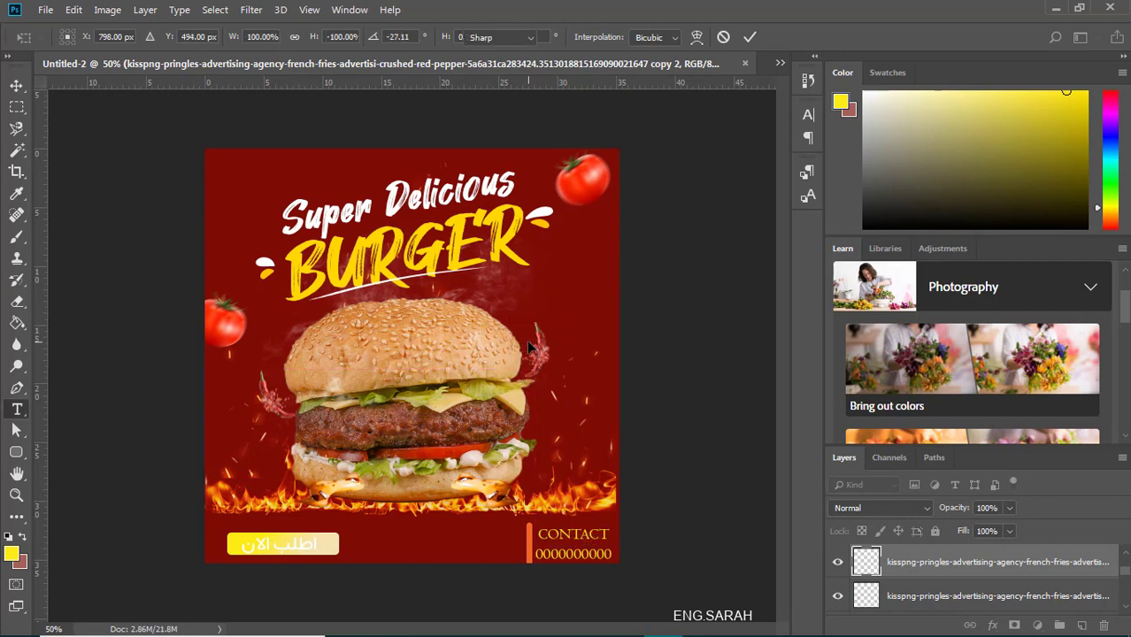
key("t")
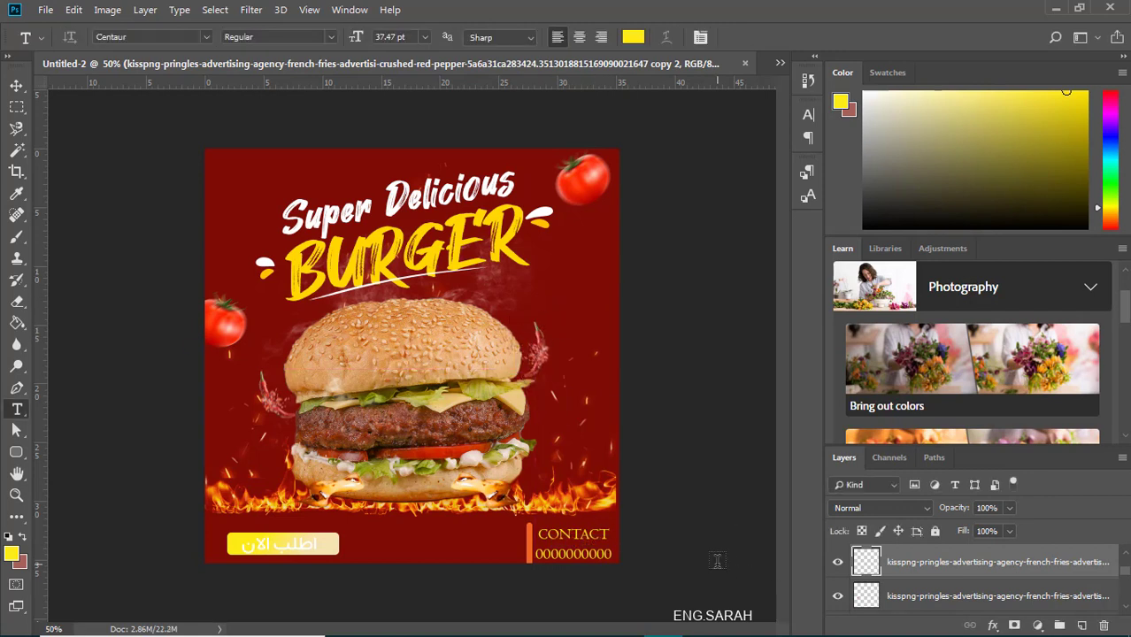